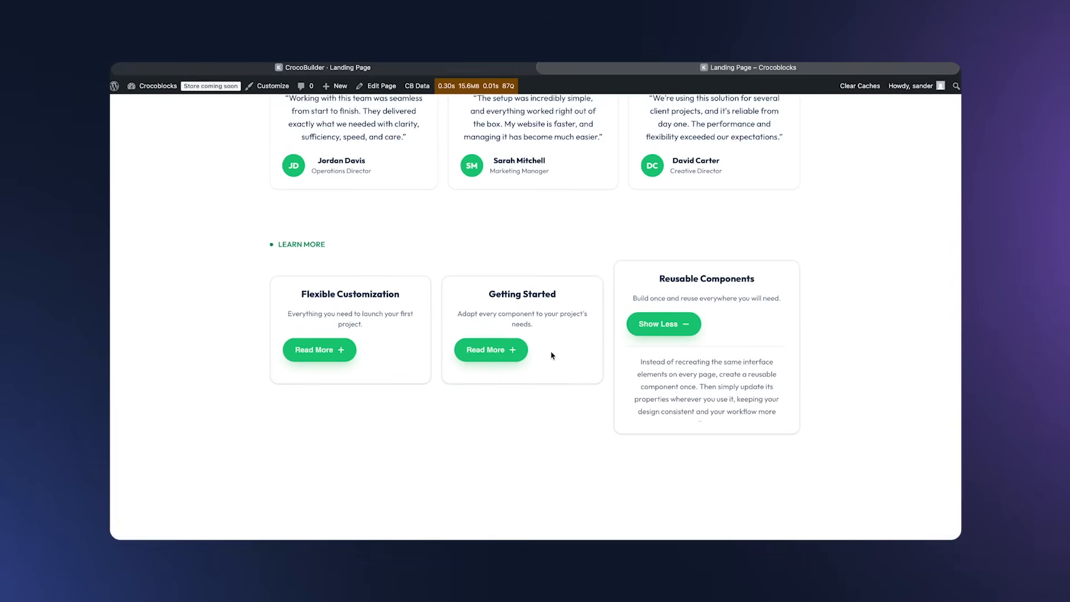
Expand the Flexible Customization card on the finished landing page and review the sections above it.
{"action": "left_click", "coordinate": [327, 349]}
{"action": "scroll", "coordinate": [338, 356], "scroll_direction": "up", "scroll_amount": 7}
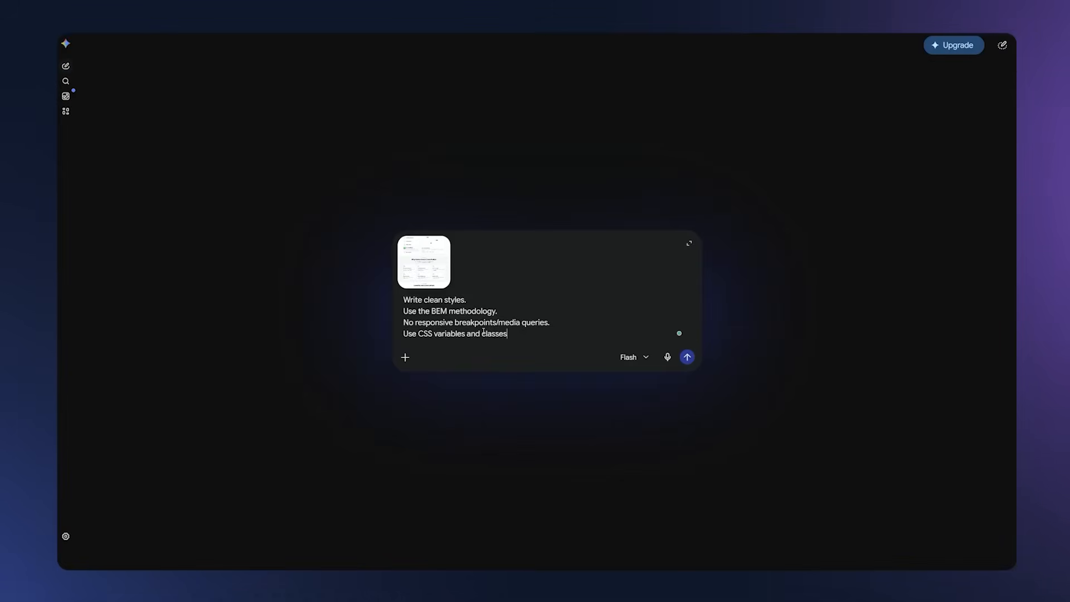
In Gemini, submit the design screenshot with the prompt for clean BEM styles, no media queries, CSS variables and classes, and review the generated CSS.
{"action": "key", "text": "Return"}
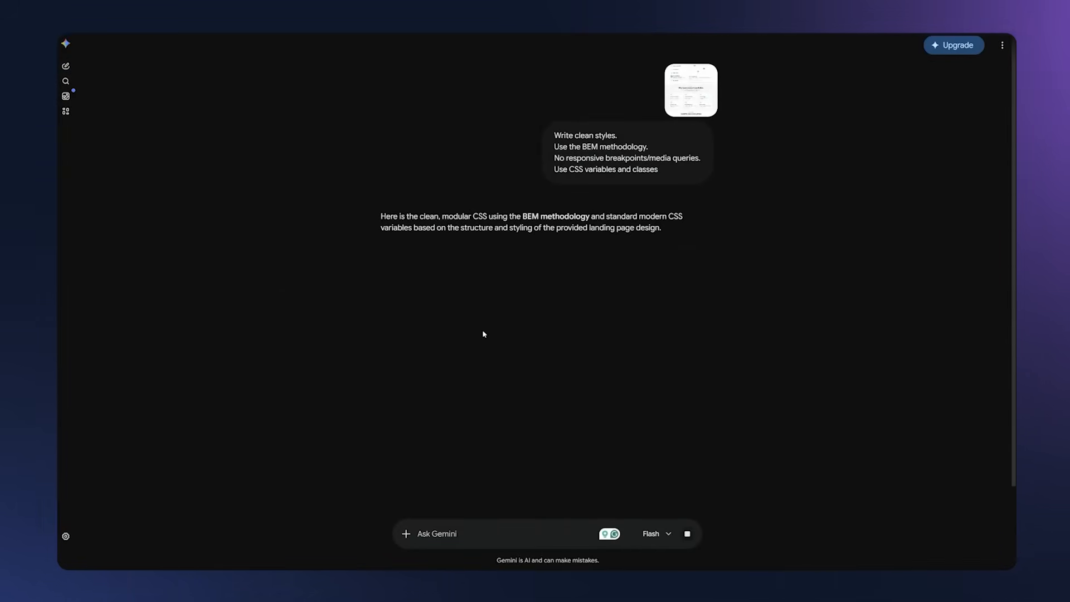
{"action": "scroll", "coordinate": [483, 332], "scroll_direction": "down", "scroll_amount": 5}
{"action": "scroll", "coordinate": [483, 332], "scroll_direction": "down", "scroll_amount": 7}
{"action": "scroll", "coordinate": [483, 331], "scroll_direction": "up", "scroll_amount": 12}
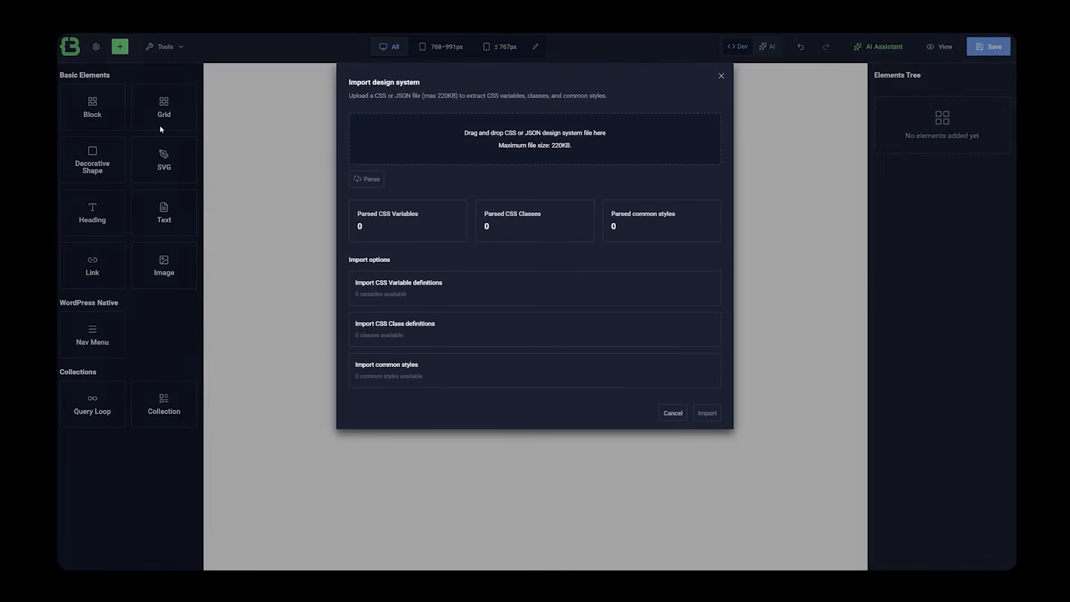
In CrocoBuilder, upload gemini-code-1783271373572.css as the design system file, parse it and import its definitions.
{"action": "left_click_drag", "start_coordinate": [170, 129], "coordinate": [502, 145]}
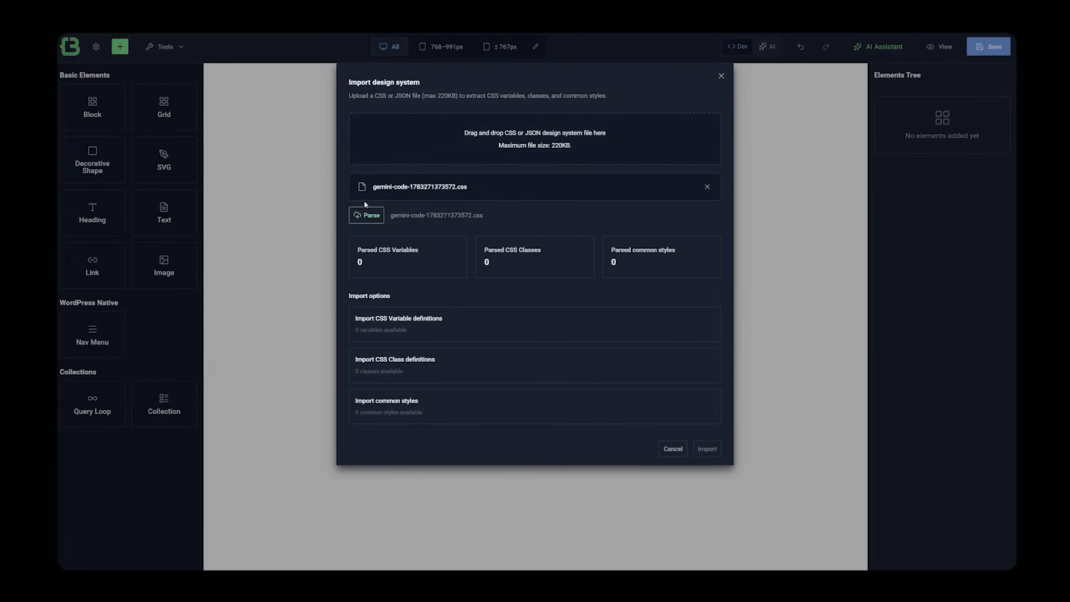
{"action": "left_click", "coordinate": [366, 217]}
{"action": "left_click", "coordinate": [707, 448]}
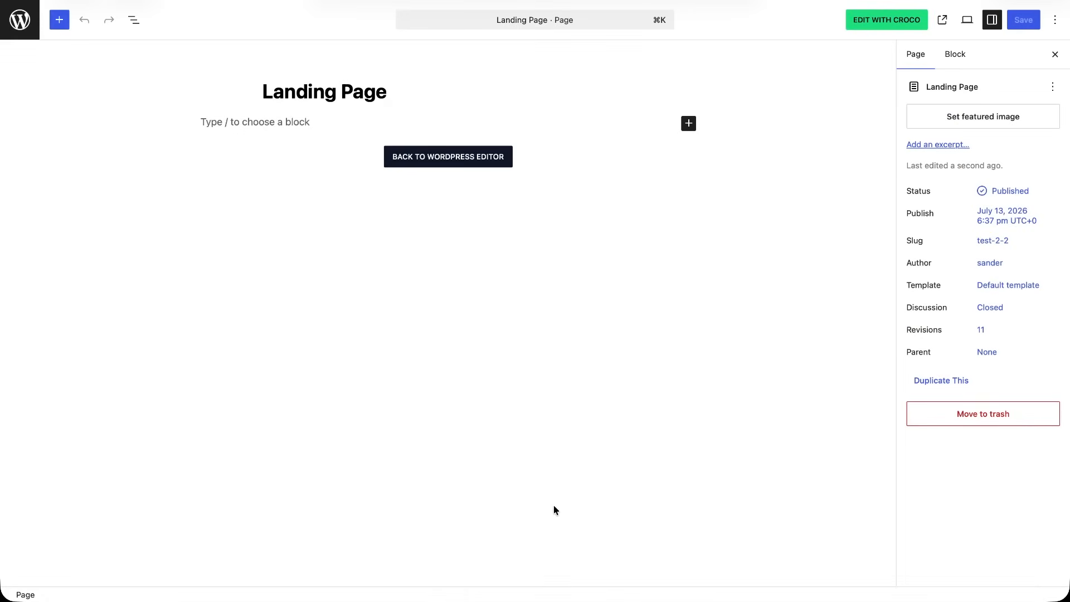
Open the Landing Page in the Croco editor and start a new HTML/CSS component named "landing page subheading".
{"action": "left_click", "coordinate": [899, 22]}
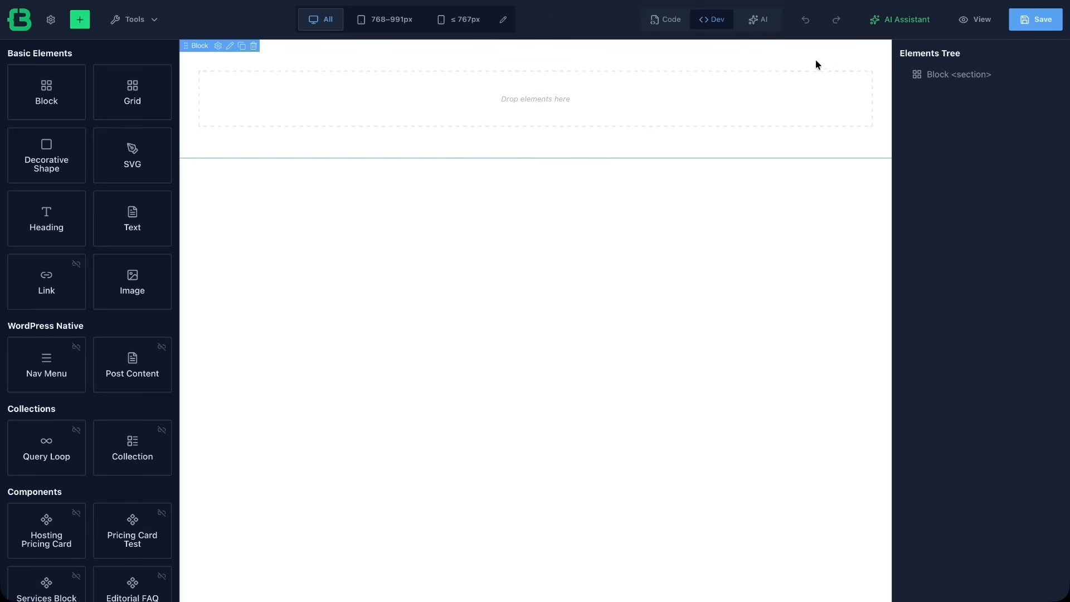
{"action": "left_click", "coordinate": [150, 21]}
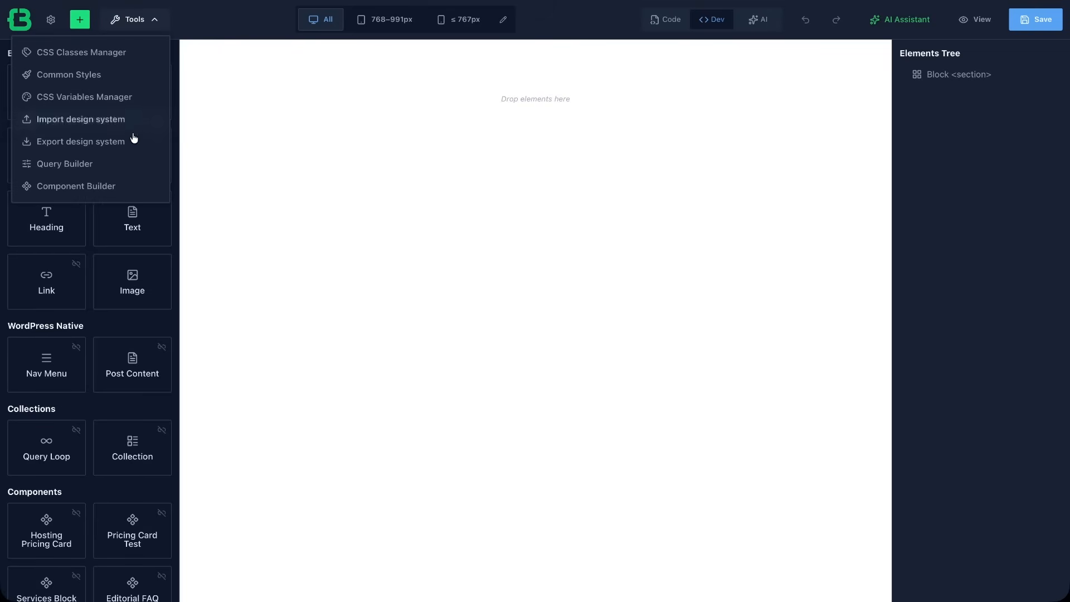
{"action": "left_click", "coordinate": [110, 189]}
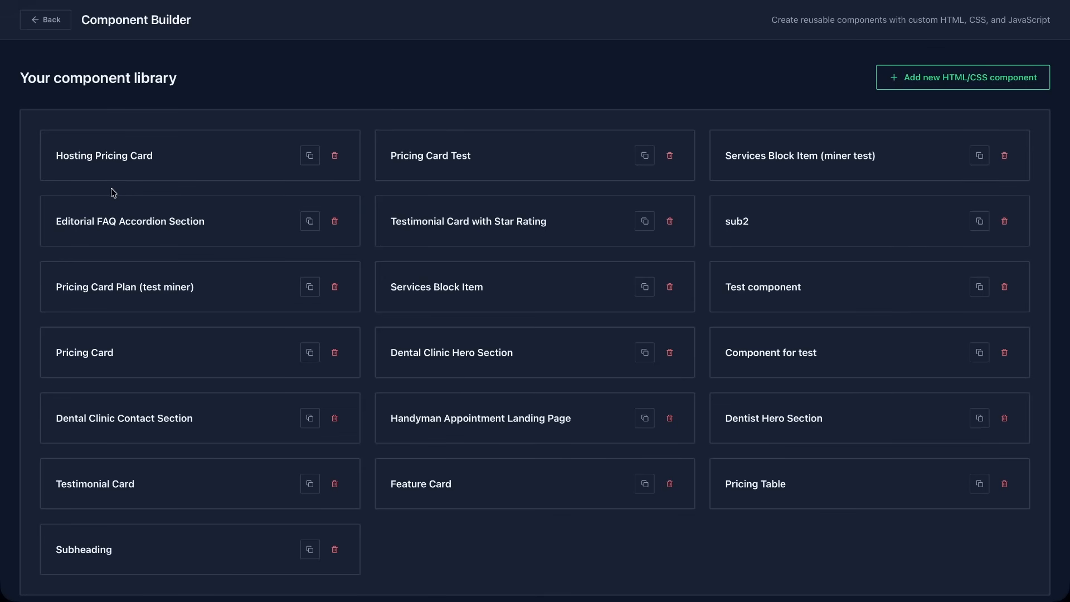
{"action": "left_click", "coordinate": [945, 82]}
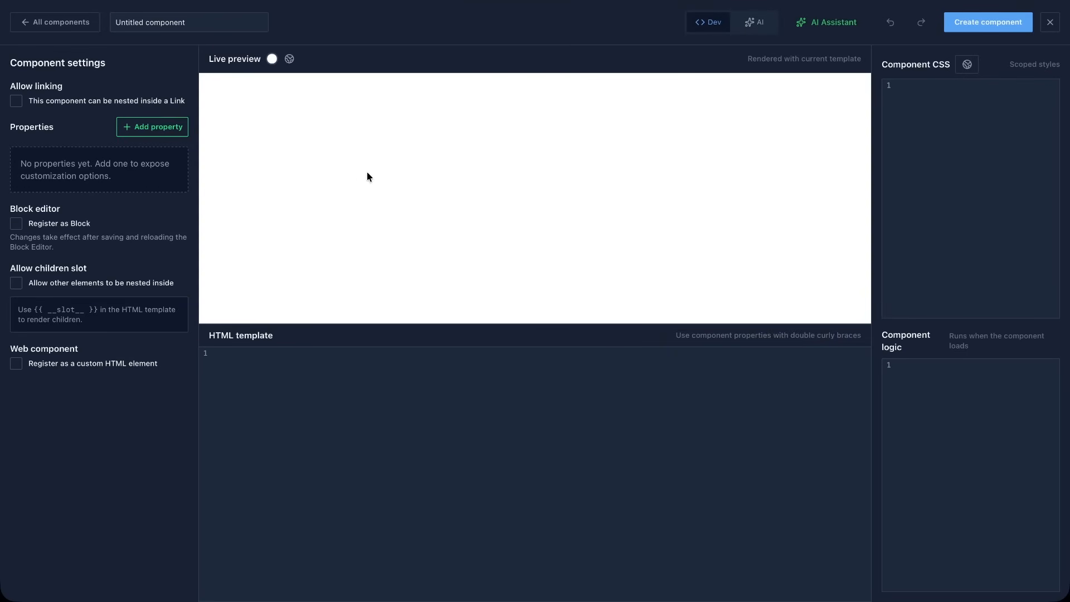
{"action": "left_click", "coordinate": [200, 22]}
{"action": "type", "text": "landing page subheading"}
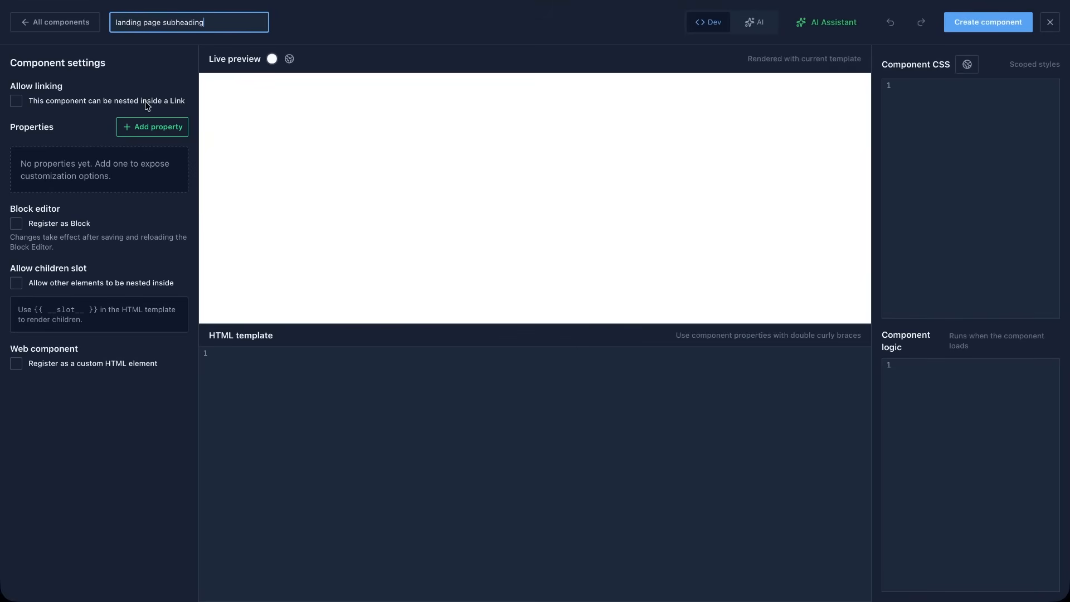
Add a Text property labelled "Heading Text" with token heading_text and default value "enter your text".
{"action": "left_click", "coordinate": [144, 128]}
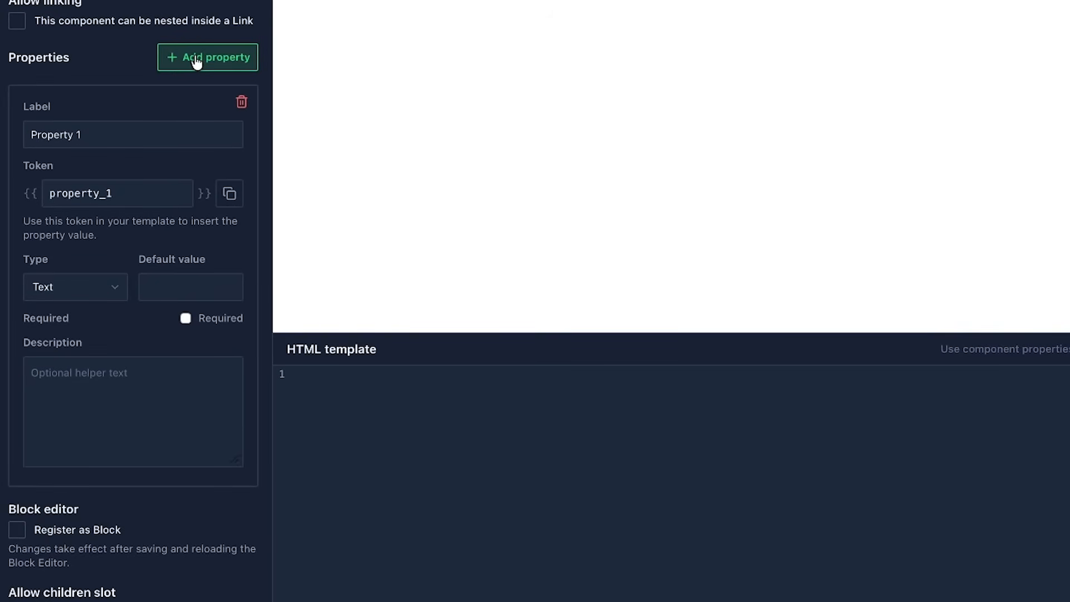
{"action": "left_click", "coordinate": [88, 137]}
{"action": "key", "text": "ctrl+a"}
{"action": "type", "text": "Heading Text"}
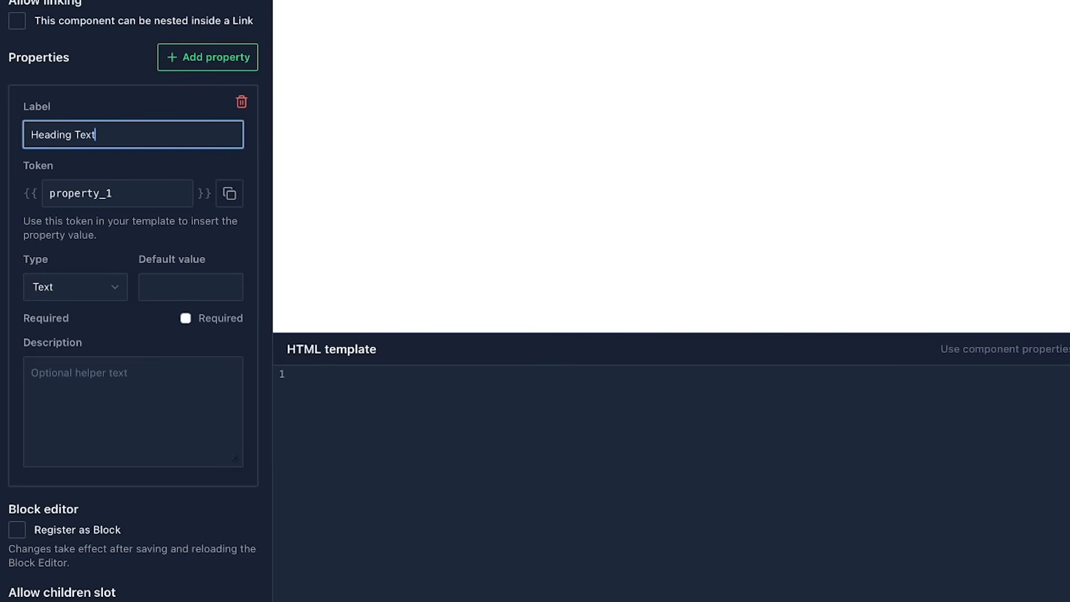
{"action": "double_click", "coordinate": [128, 194]}
{"action": "type", "text": "heading_text"}
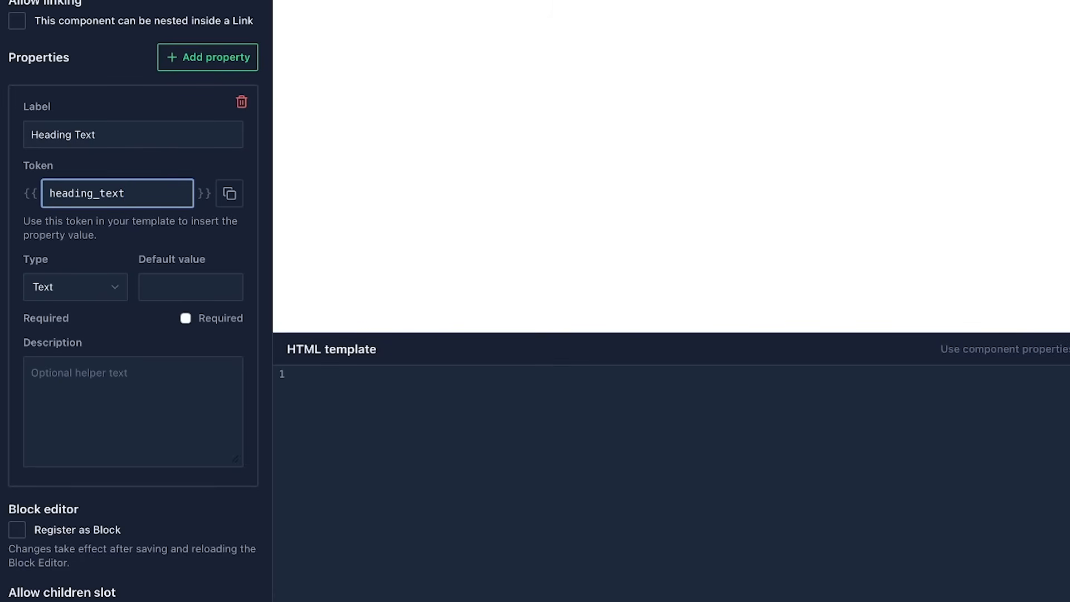
{"action": "left_click", "coordinate": [116, 287]}
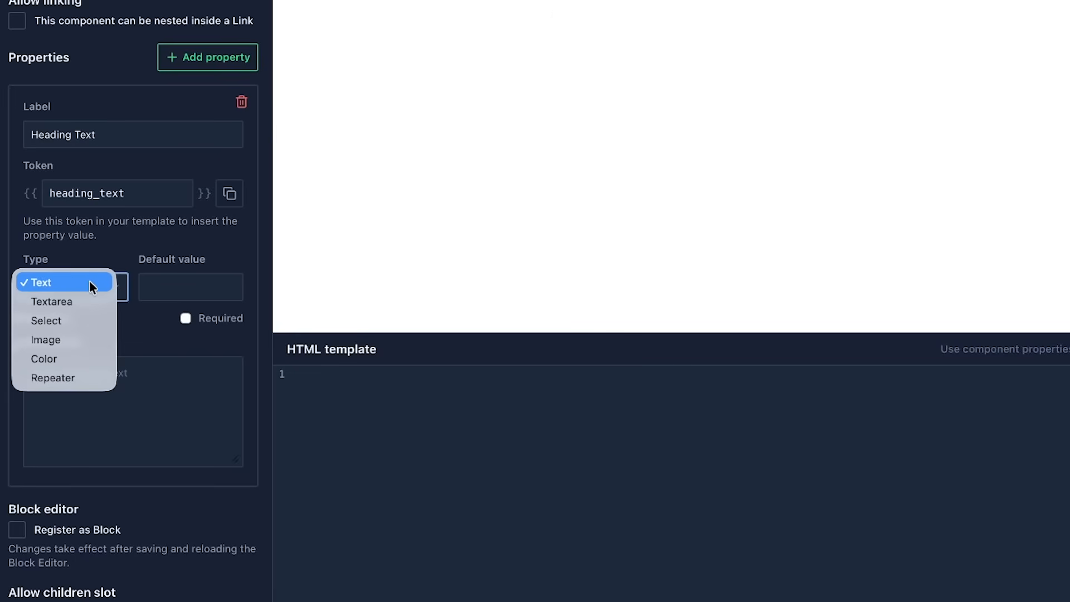
{"action": "left_click", "coordinate": [89, 284]}
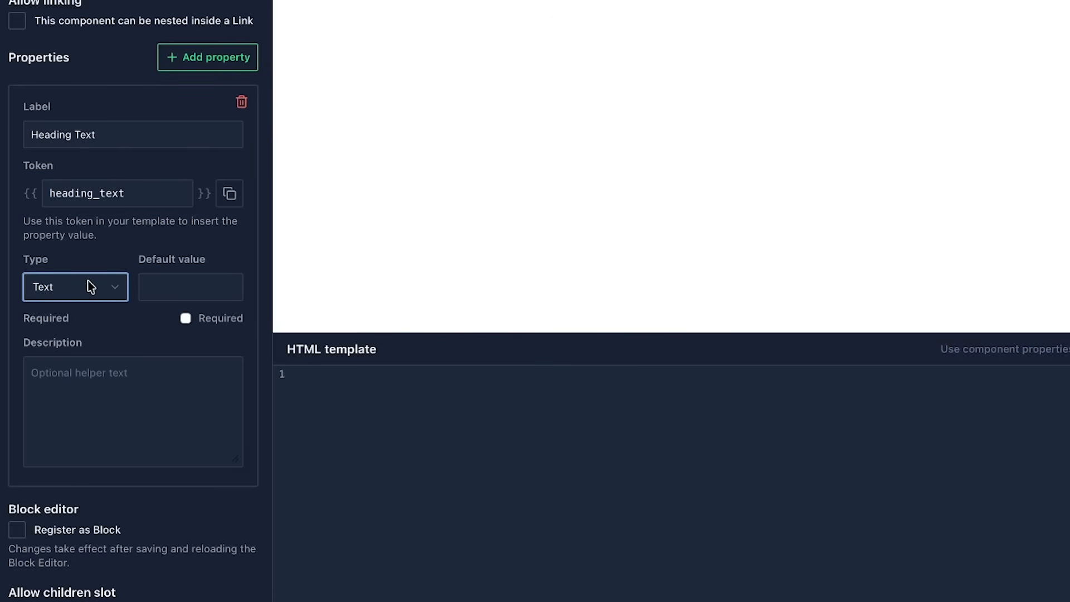
{"action": "left_click", "coordinate": [165, 288]}
{"action": "type", "text": "enter your text"}
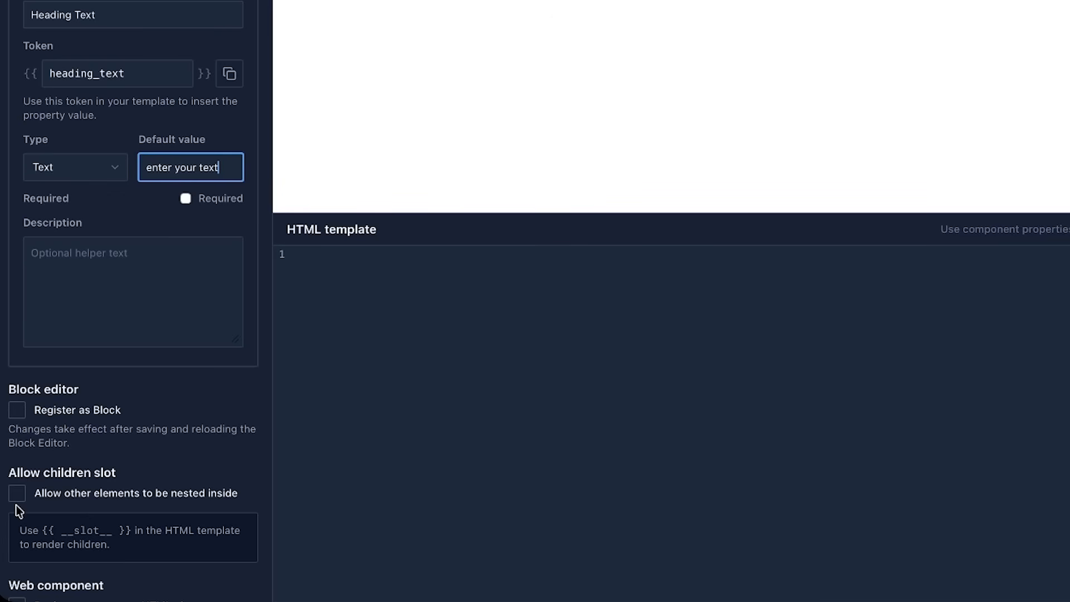
Write the component's HTML template as <div class="subheading">{{ heading_text }}</div>.
{"action": "scroll", "coordinate": [19, 510], "scroll_direction": "down", "scroll_amount": 1}
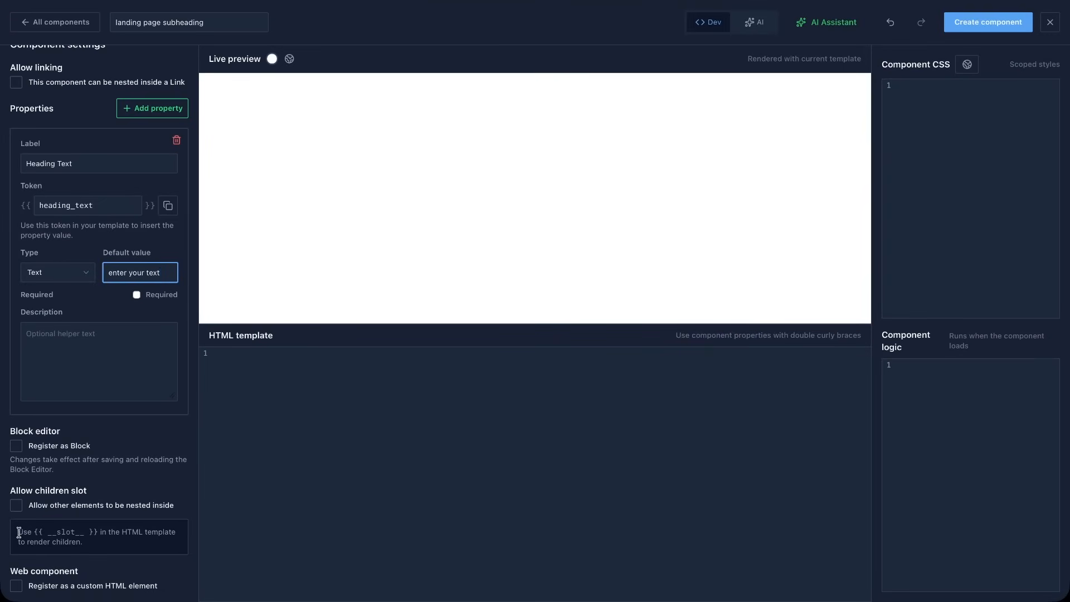
{"action": "left_click", "coordinate": [291, 369]}
{"action": "type", "text": "<div class=\"subheading\">{{ heading_text }}</div>"}
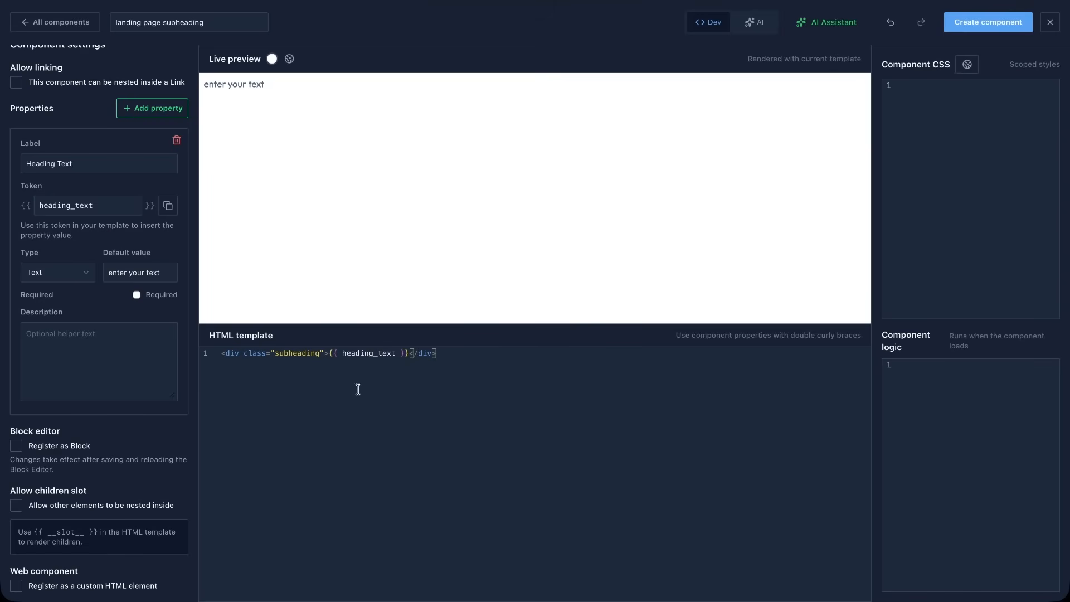
Write component CSS making .subheading uppercase, 15px, weight 600, centred flex with 10px gap, plus a 7px round ::before dot, both using var(--green-700).
{"action": "left_click", "coordinate": [960, 191]}
{"action": "type", "text": ".subheading {   text-transform: uppercase;   color: var(--green-700);   font-size: 15px;   font-weight: 600;   display: flex;   align-items: center;   gap: 10px; }   .subheading::before {   content: '';   display: inline-block;   width: 7px;   height: 7px;   border-radius: 50%;   background: var(--green-700);"}
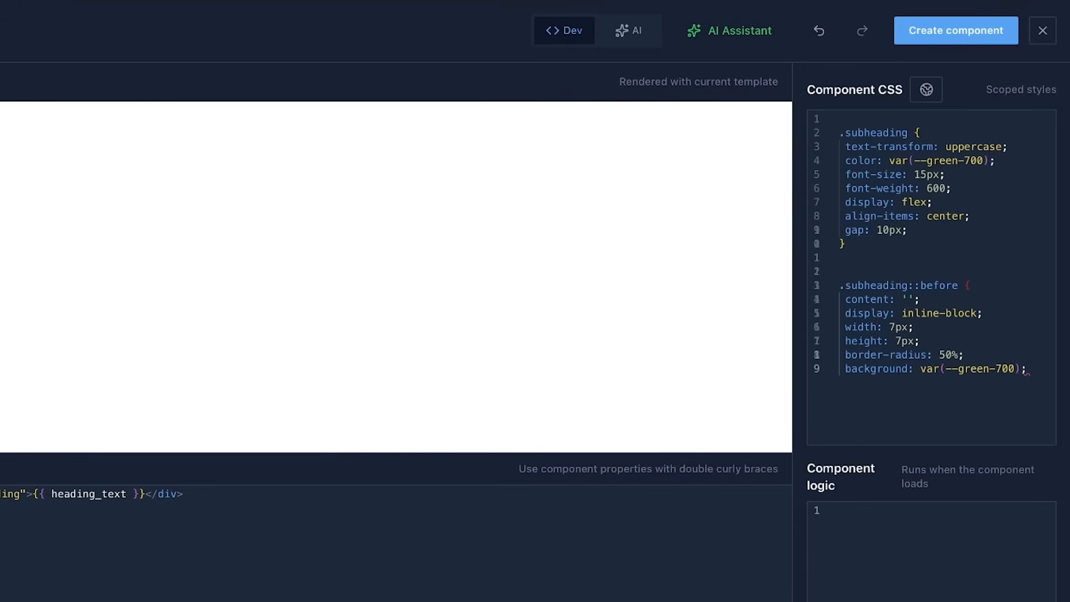
Review the available CSS variables, from colors to fonts, and the .subheading::before rule in the component CSS.
{"action": "left_click", "coordinate": [927, 91]}
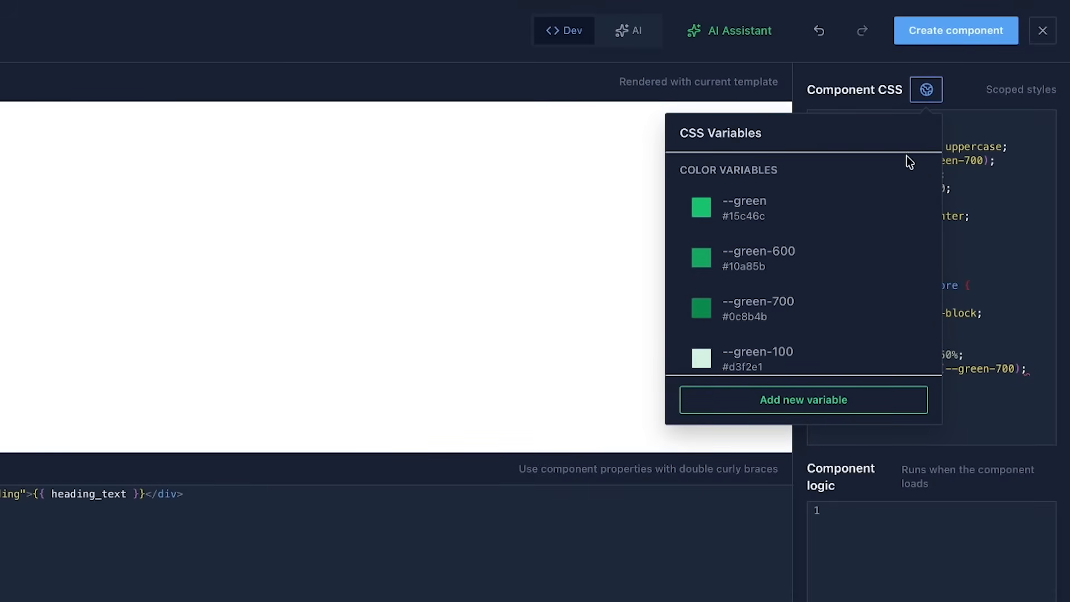
{"action": "scroll", "coordinate": [888, 318], "scroll_direction": "down", "scroll_amount": 4}
{"action": "scroll", "coordinate": [889, 322], "scroll_direction": "down", "scroll_amount": 10}
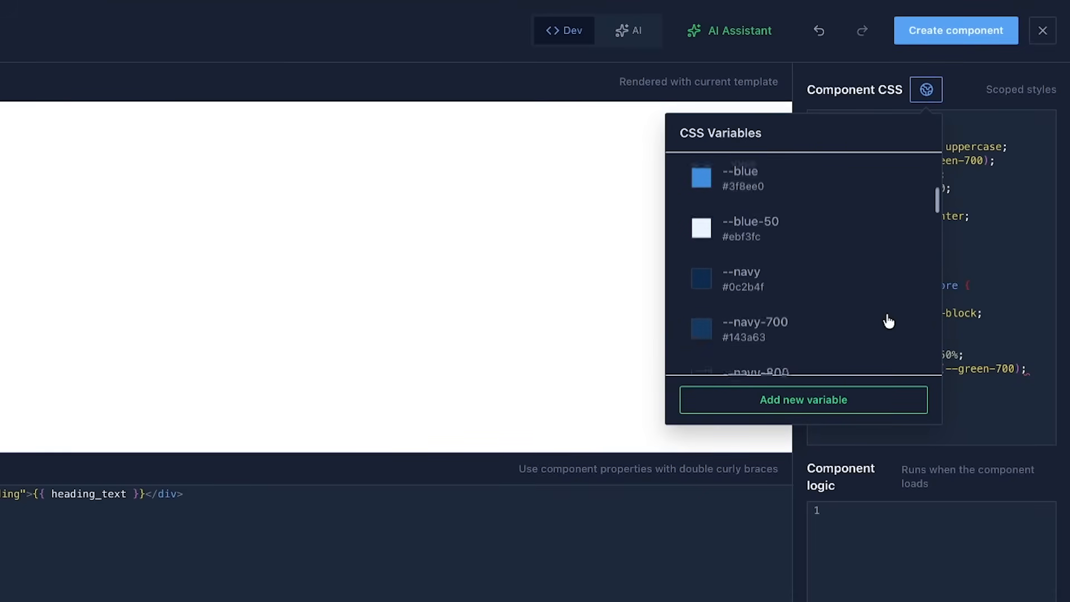
{"action": "scroll", "coordinate": [888, 322], "scroll_direction": "down", "scroll_amount": 8}
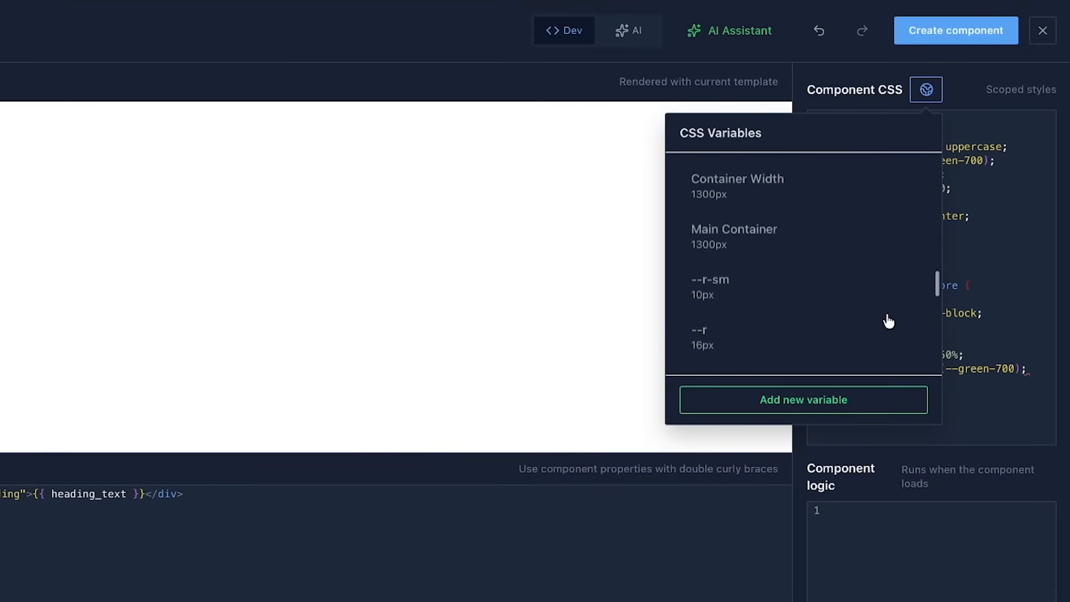
{"action": "scroll", "coordinate": [888, 322], "scroll_direction": "down", "scroll_amount": 8}
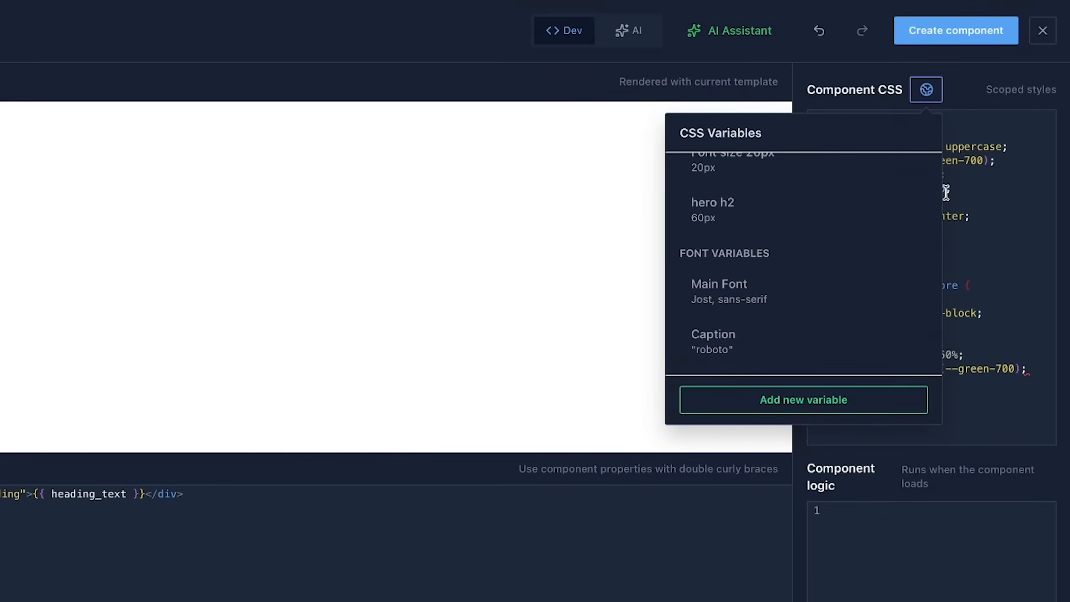
{"action": "left_click", "coordinate": [928, 90]}
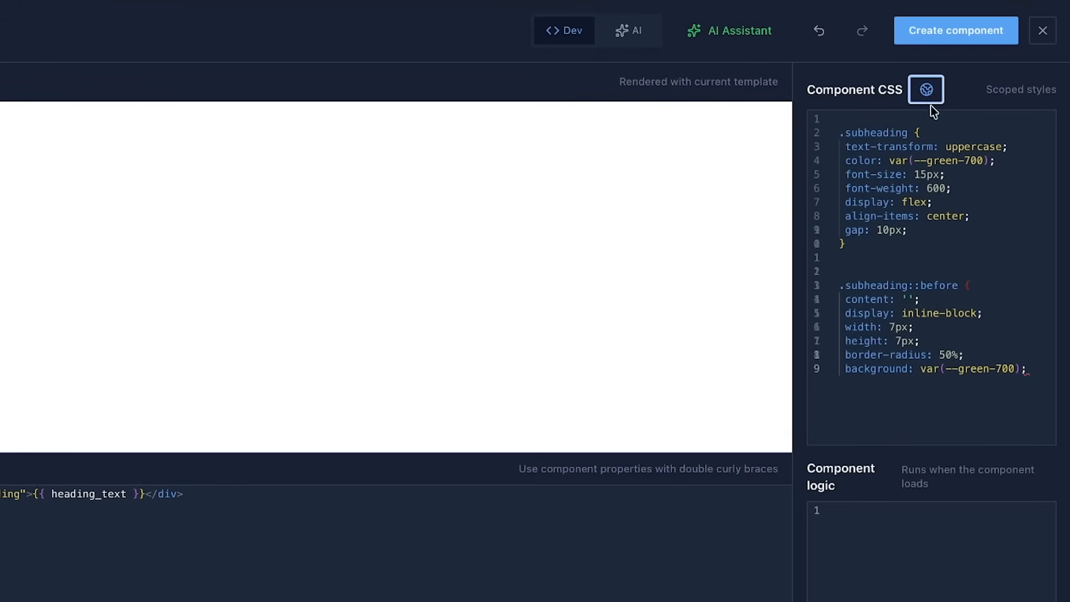
{"action": "double_click", "coordinate": [840, 286]}
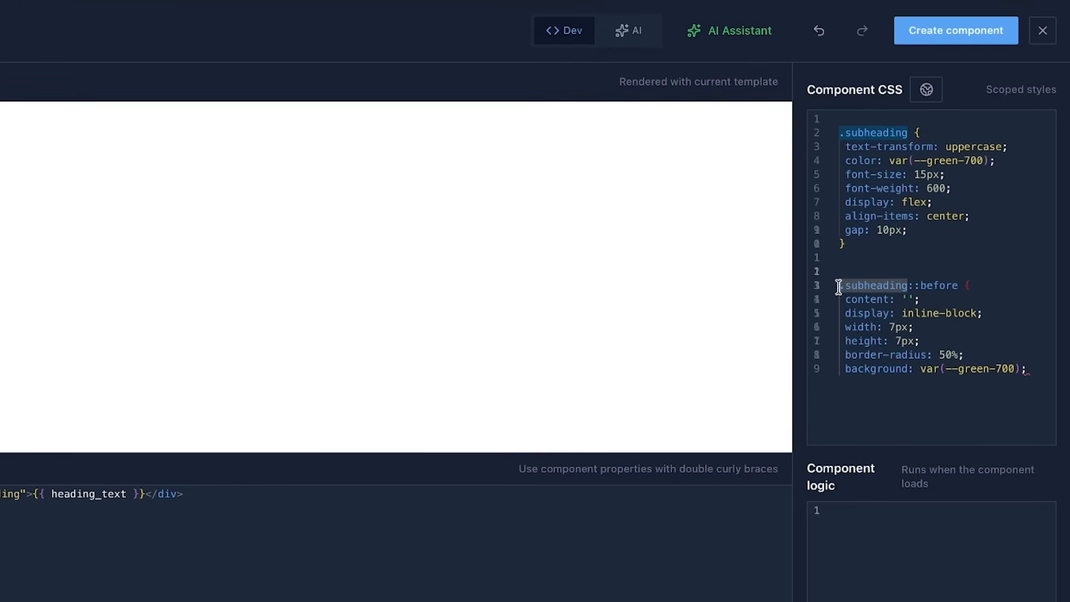
{"action": "left_click_drag", "start_coordinate": [839, 286], "coordinate": [1035, 372]}
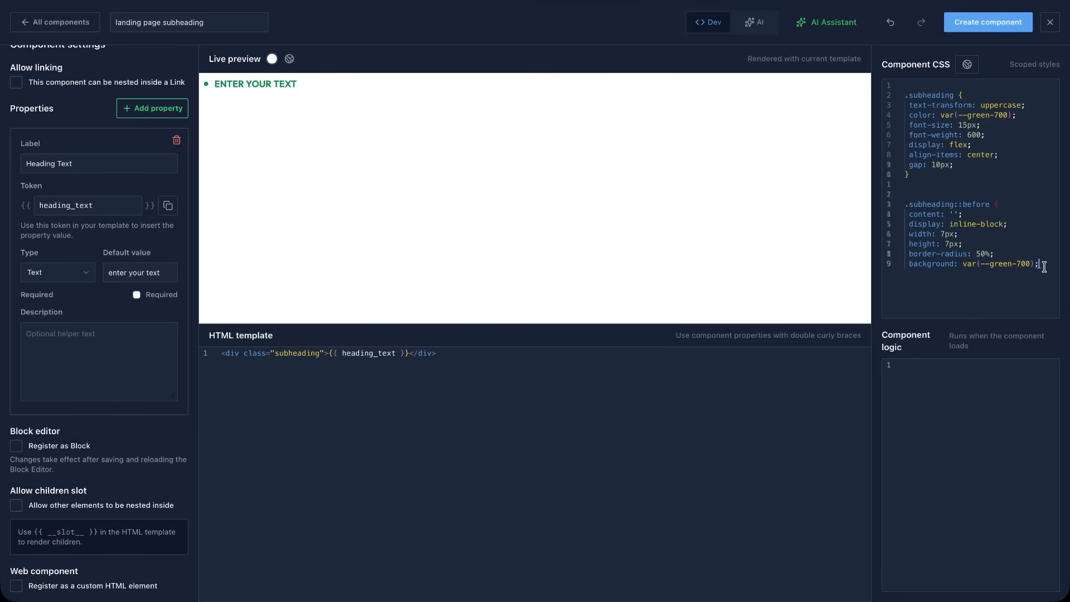
Create the landing page subheading component and close the Component Builder.
{"action": "left_click", "coordinate": [1007, 28]}
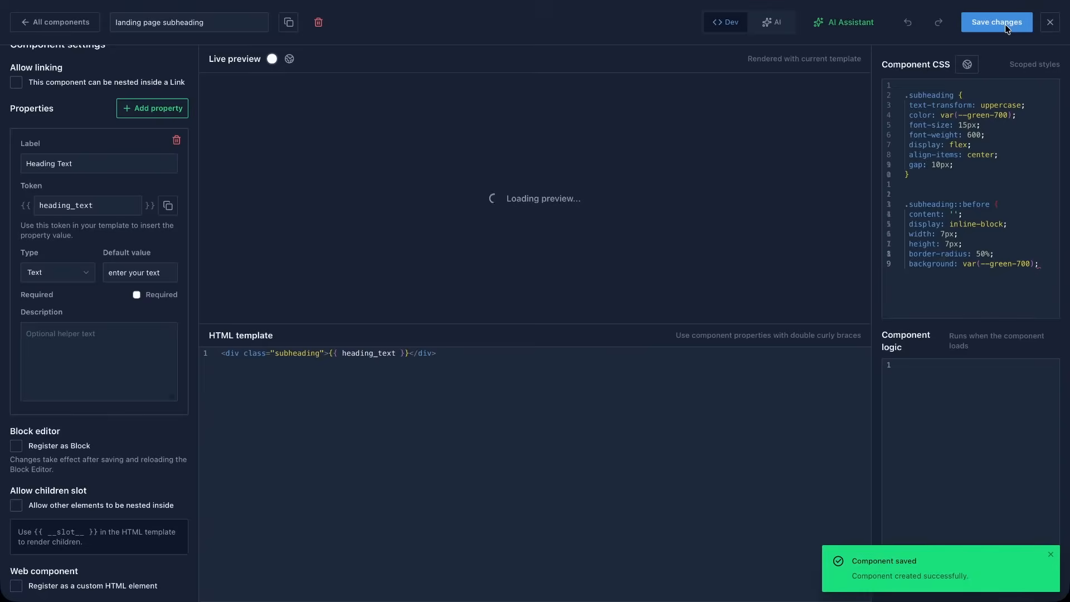
{"action": "left_click", "coordinate": [1050, 23]}
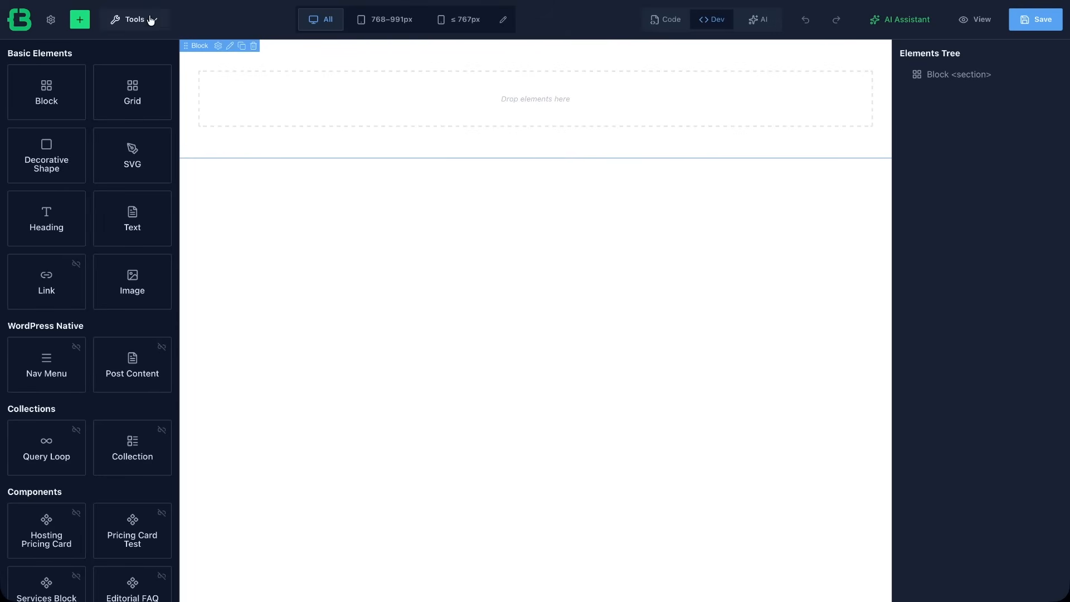
Place the landing page subheading component in the empty section block and set its Heading Text to "our pricing options".
{"action": "scroll", "coordinate": [126, 426], "scroll_direction": "down", "scroll_amount": 5}
{"action": "scroll", "coordinate": [121, 423], "scroll_direction": "down", "scroll_amount": 5}
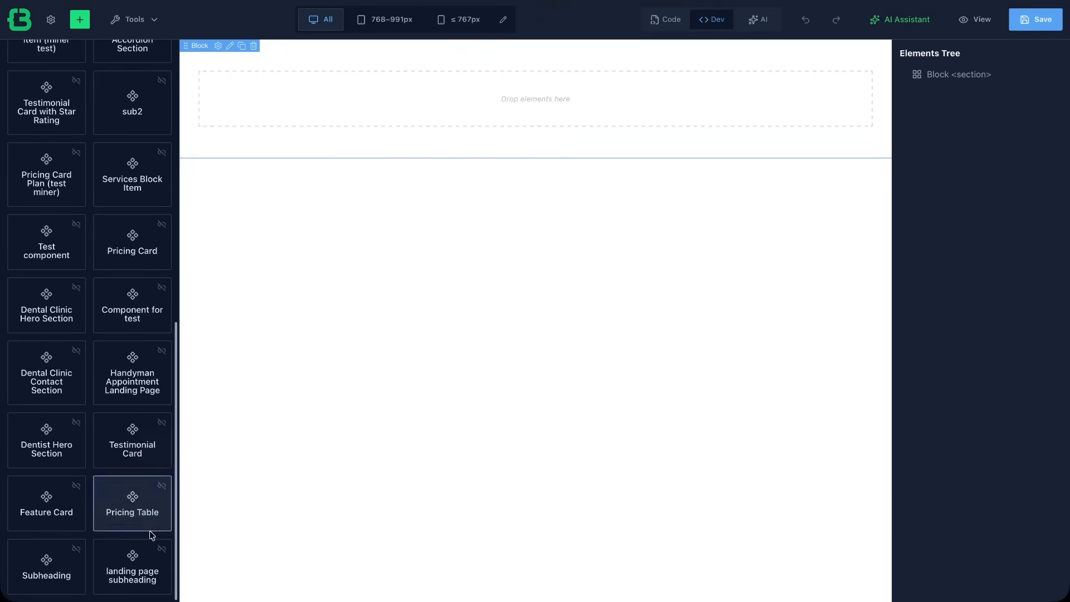
{"action": "left_click_drag", "start_coordinate": [138, 565], "coordinate": [515, 114]}
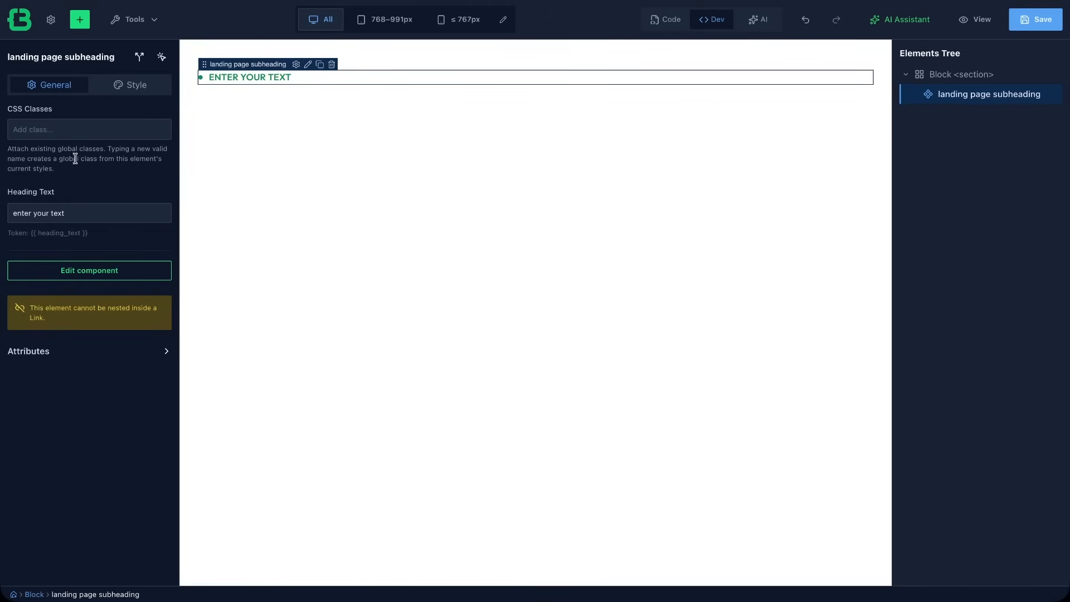
{"action": "triple_click", "coordinate": [73, 213]}
{"action": "type", "text": "our pricing options"}
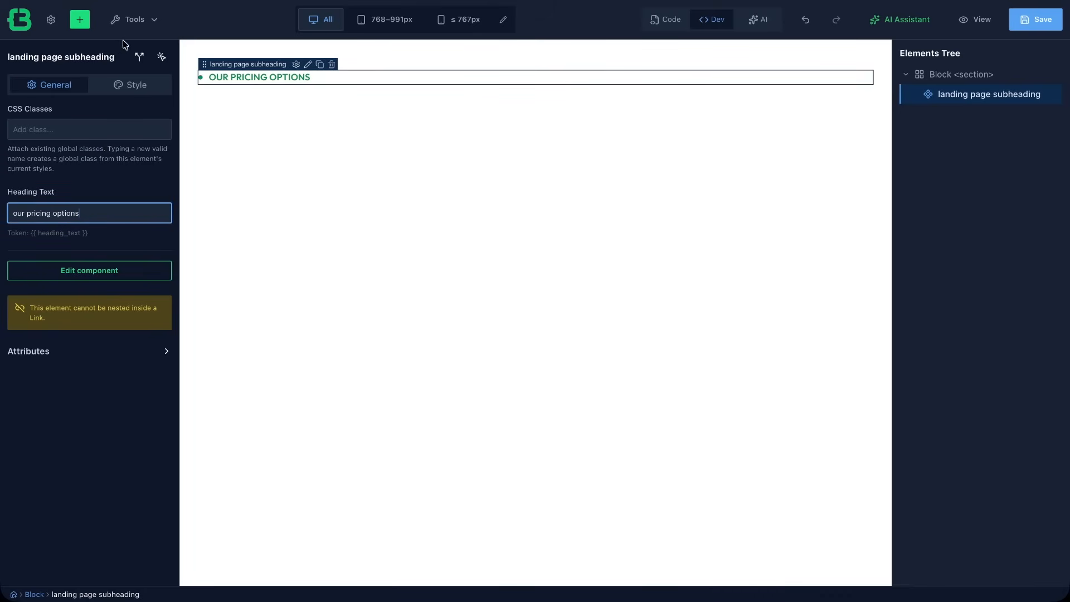
Start a new HTML/CSS component in the Component Builder and open its AI Assistant.
{"action": "left_click", "coordinate": [155, 25]}
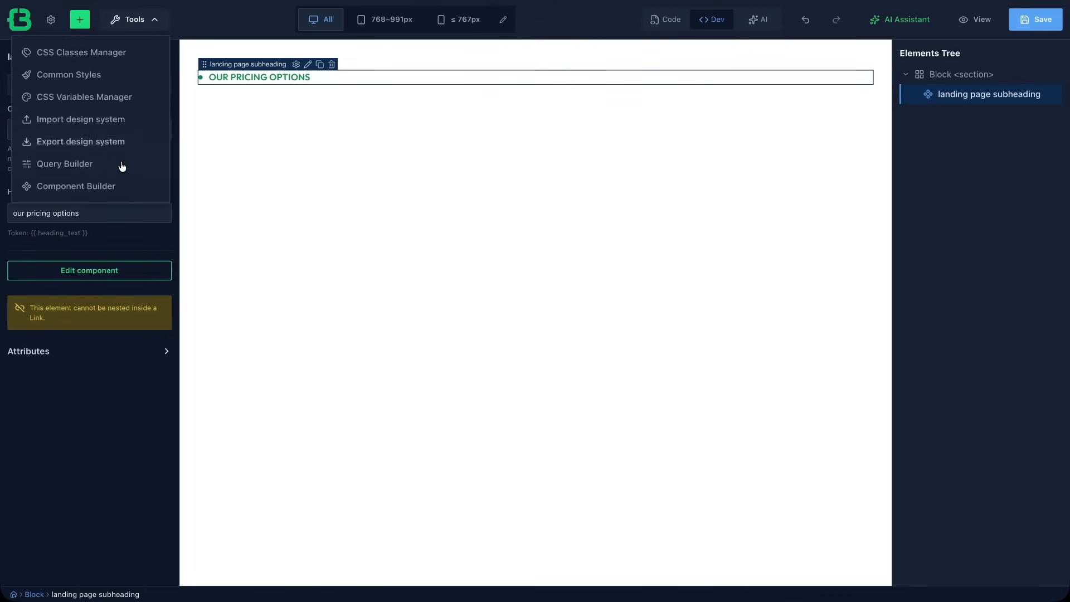
{"action": "left_click", "coordinate": [112, 188]}
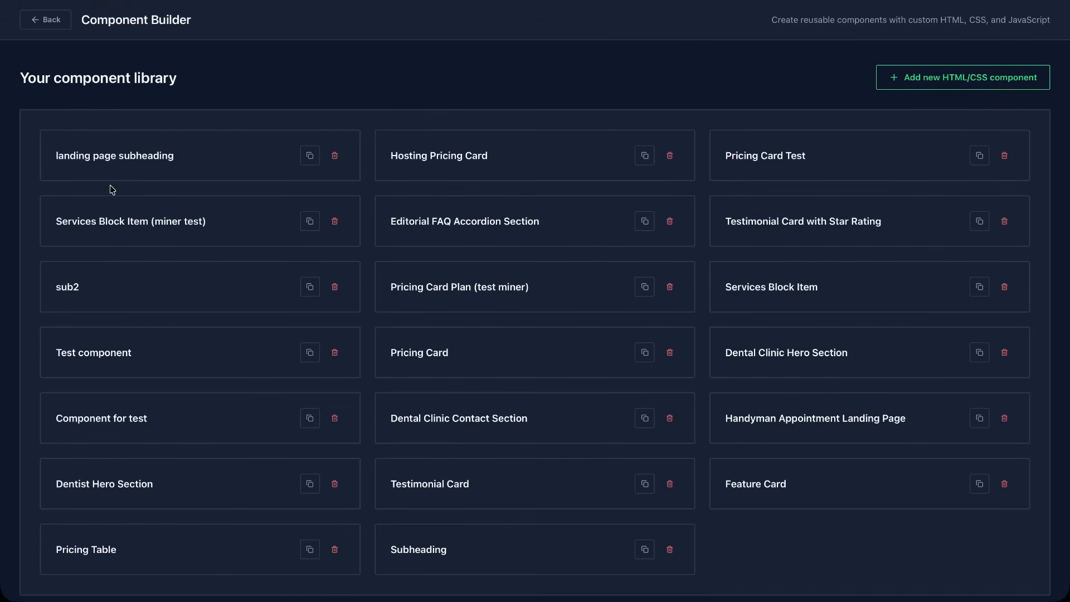
{"action": "left_click", "coordinate": [915, 78]}
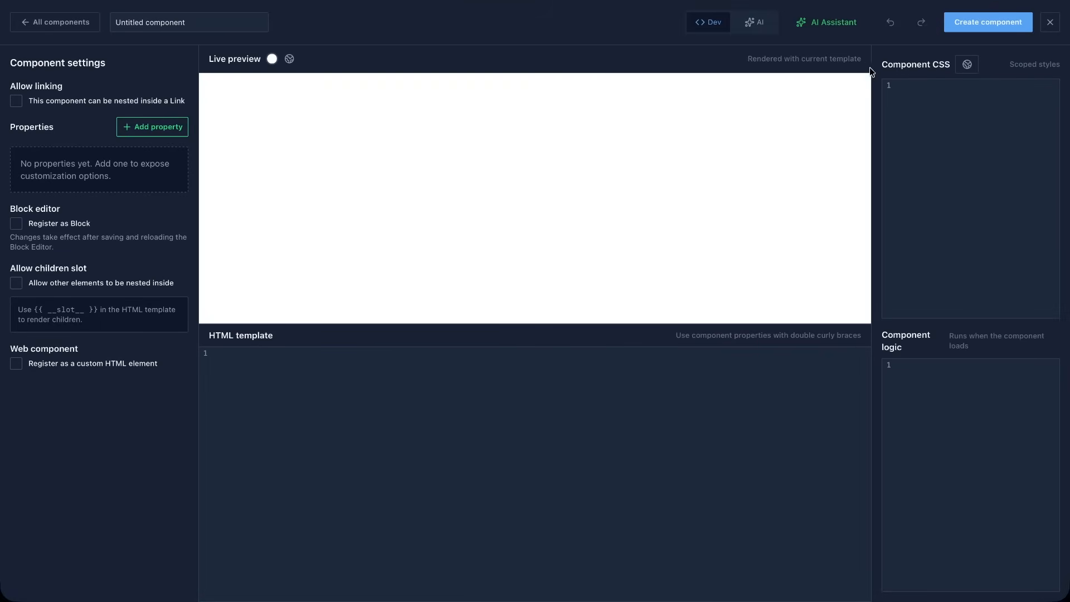
{"action": "left_click", "coordinate": [842, 30]}
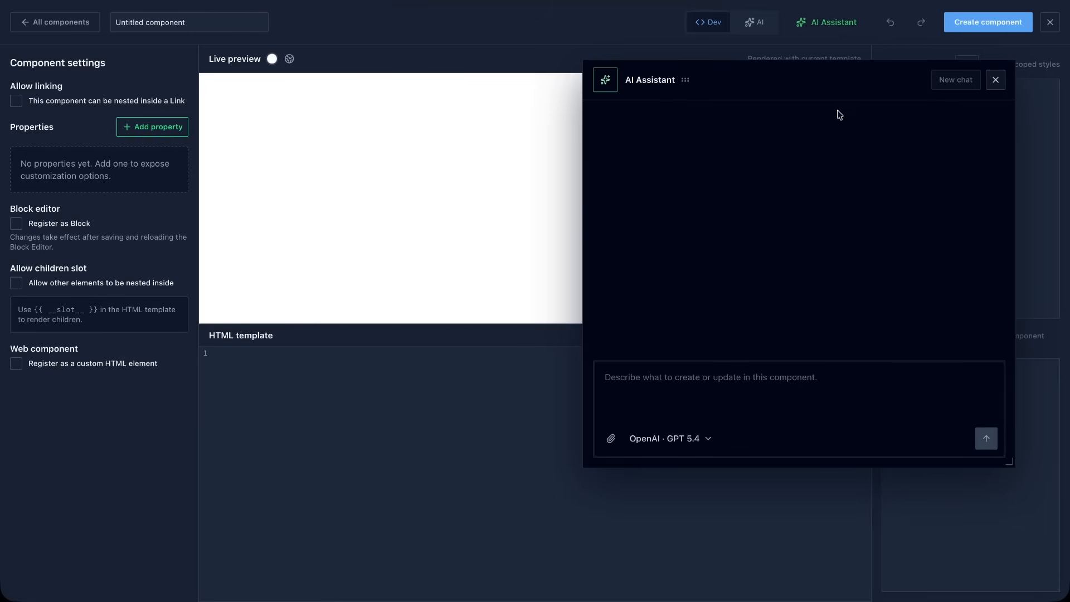
Have the AI Assistant create a reusable pricing card with editable text properties, a Default/Featured Card variation select, a Features repeater and existing project CSS variables.
{"action": "key", "text": "ctrl+v"}
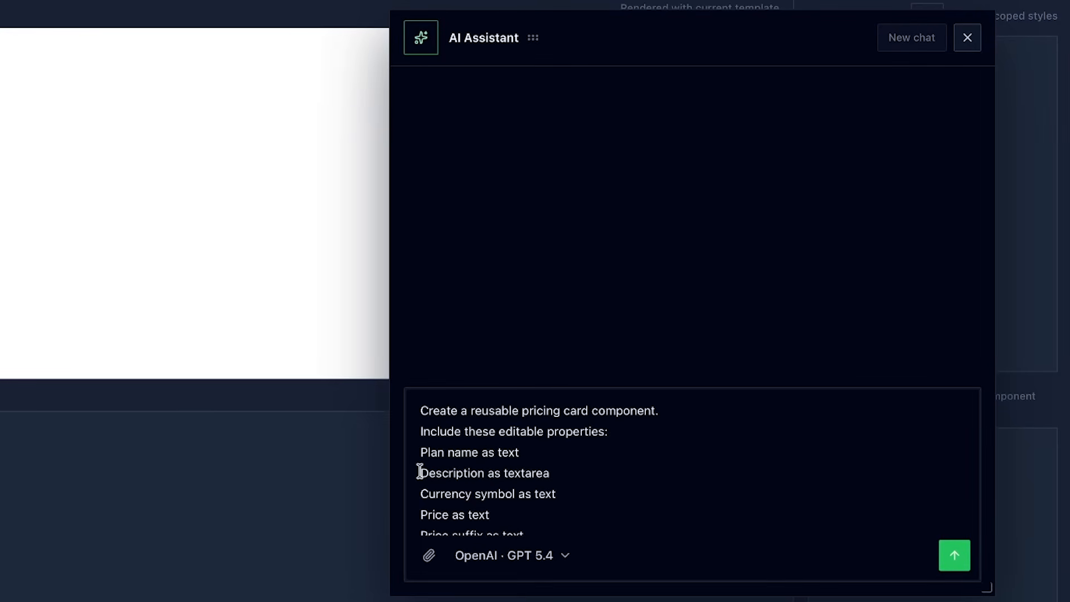
{"action": "scroll", "coordinate": [420, 473], "scroll_direction": "down", "scroll_amount": 5}
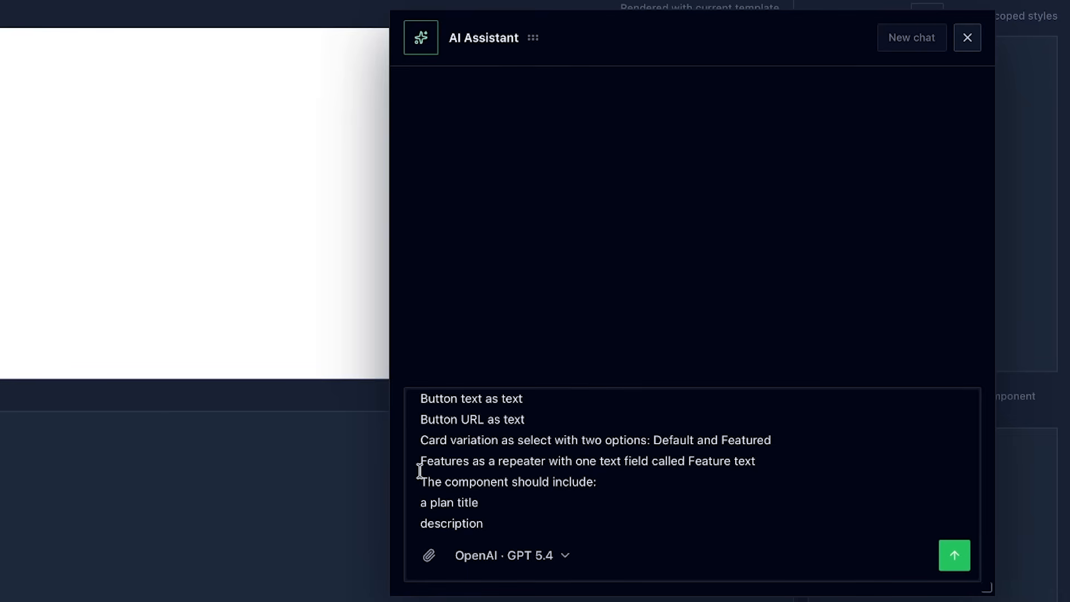
{"action": "scroll", "coordinate": [420, 472], "scroll_direction": "down", "scroll_amount": 5}
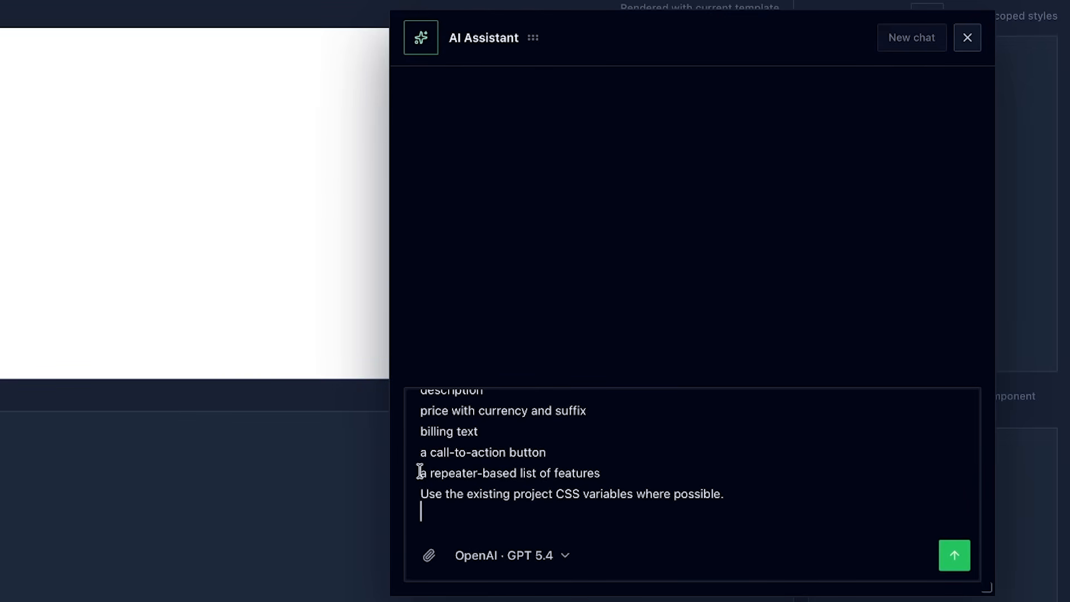
{"action": "scroll", "coordinate": [419, 472], "scroll_direction": "up", "scroll_amount": 5}
{"action": "scroll", "coordinate": [419, 472], "scroll_direction": "up", "scroll_amount": 3}
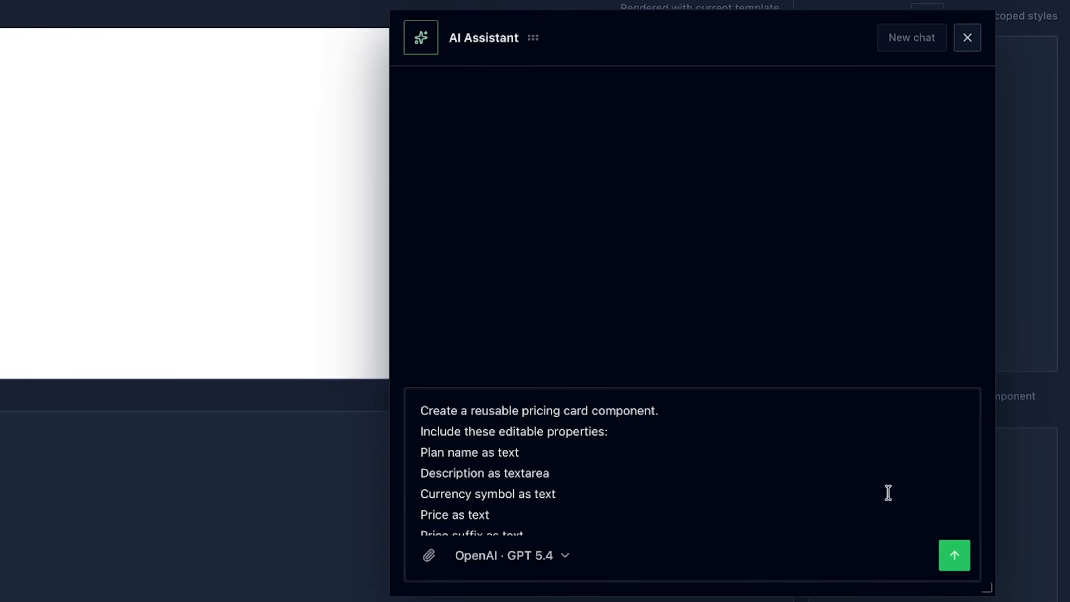
{"action": "left_click", "coordinate": [955, 558]}
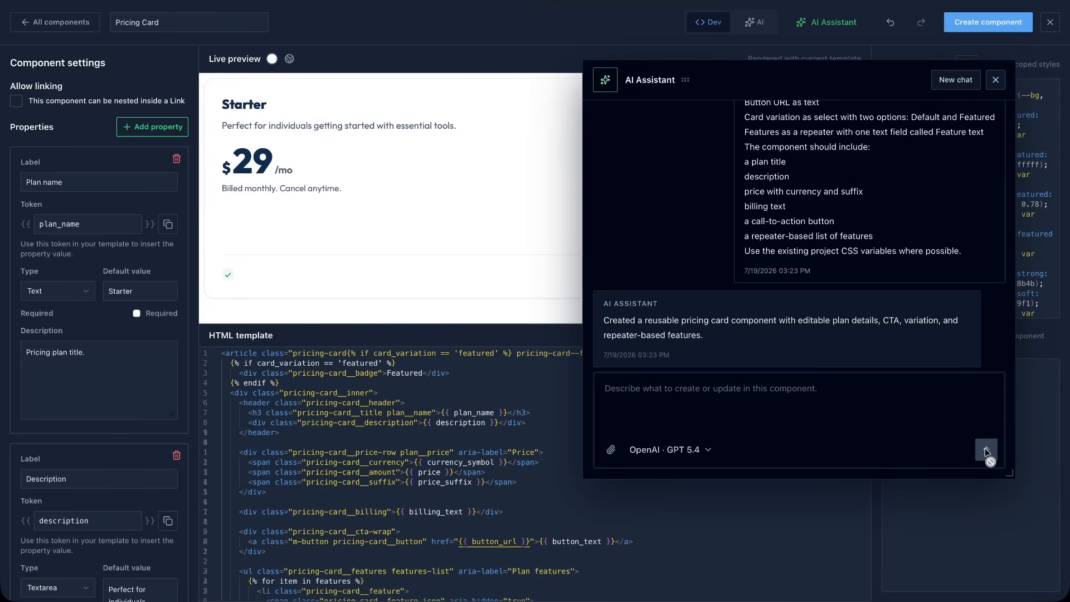
{"action": "left_click", "coordinate": [996, 79]}
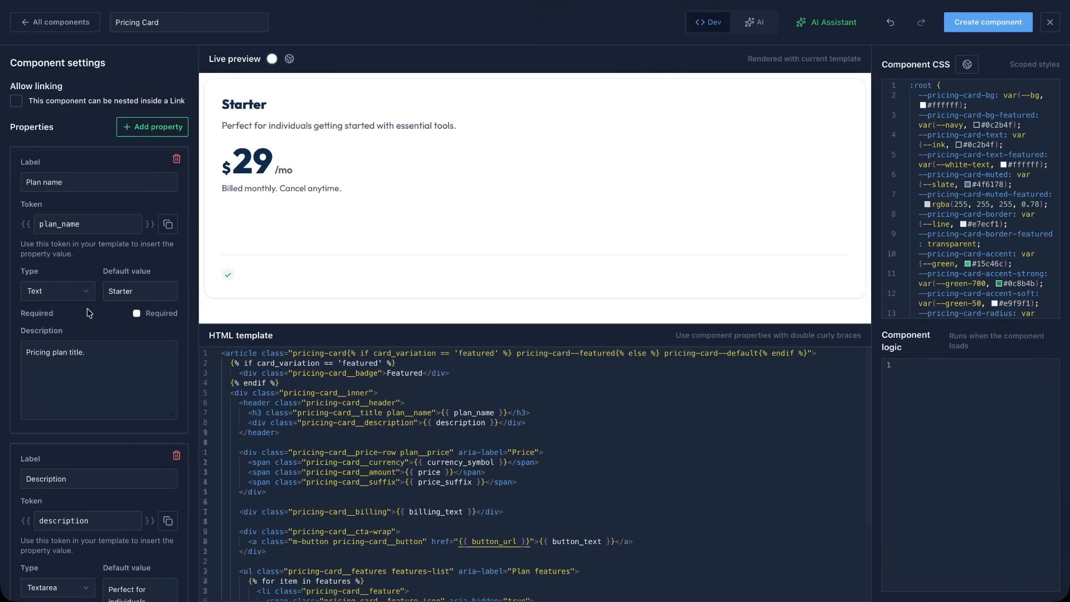
Review the generated pricing card properties, from Plan name through Card variation to the Features repeater and the component options.
{"action": "scroll", "coordinate": [89, 312], "scroll_direction": "down", "scroll_amount": 4}
{"action": "scroll", "coordinate": [90, 313], "scroll_direction": "down", "scroll_amount": 5}
{"action": "scroll", "coordinate": [87, 312], "scroll_direction": "down", "scroll_amount": 7}
{"action": "scroll", "coordinate": [87, 312], "scroll_direction": "down", "scroll_amount": 8}
{"action": "scroll", "coordinate": [87, 312], "scroll_direction": "down", "scroll_amount": 6}
{"action": "scroll", "coordinate": [87, 312], "scroll_direction": "down", "scroll_amount": 8}
{"action": "scroll", "coordinate": [87, 312], "scroll_direction": "down", "scroll_amount": 6}
{"action": "scroll", "coordinate": [87, 313], "scroll_direction": "down", "scroll_amount": 6}
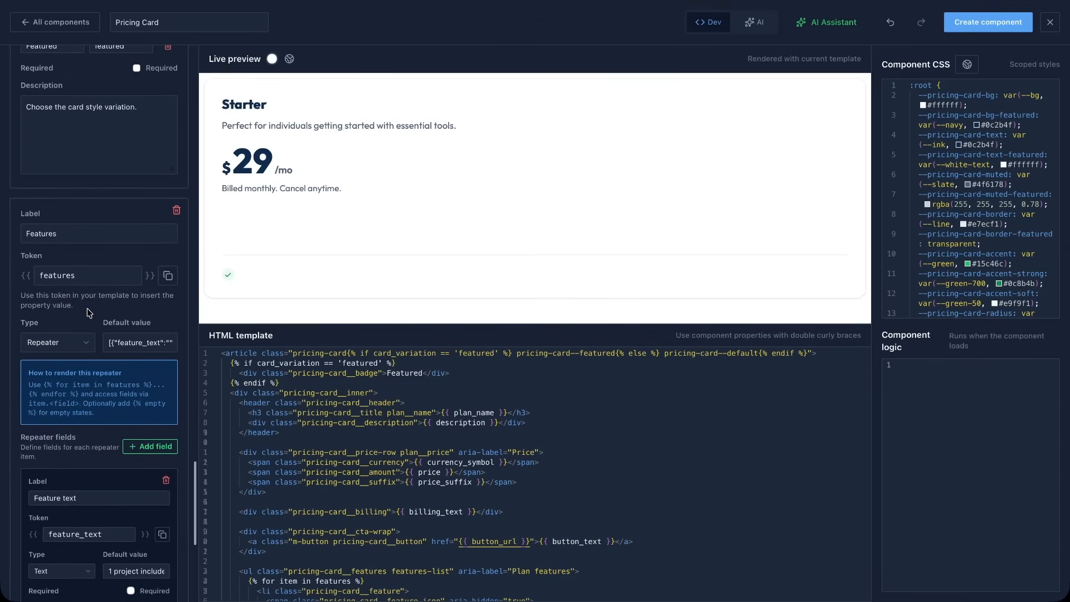
{"action": "scroll", "coordinate": [87, 312], "scroll_direction": "down", "scroll_amount": 7}
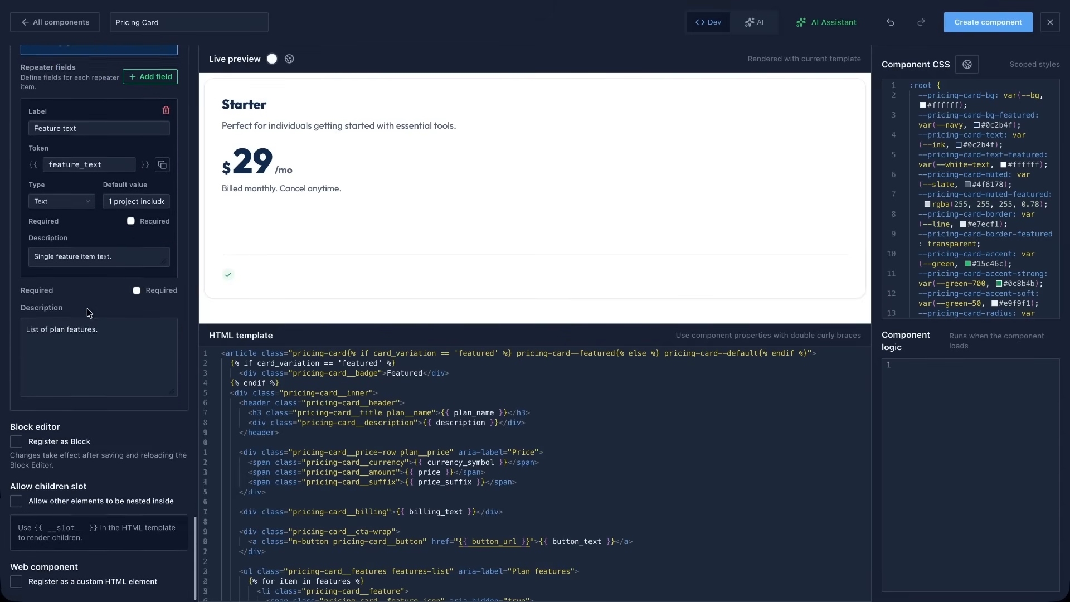
{"action": "scroll", "coordinate": [87, 312], "scroll_direction": "up", "scroll_amount": 7}
{"action": "scroll", "coordinate": [87, 309], "scroll_direction": "up", "scroll_amount": 6}
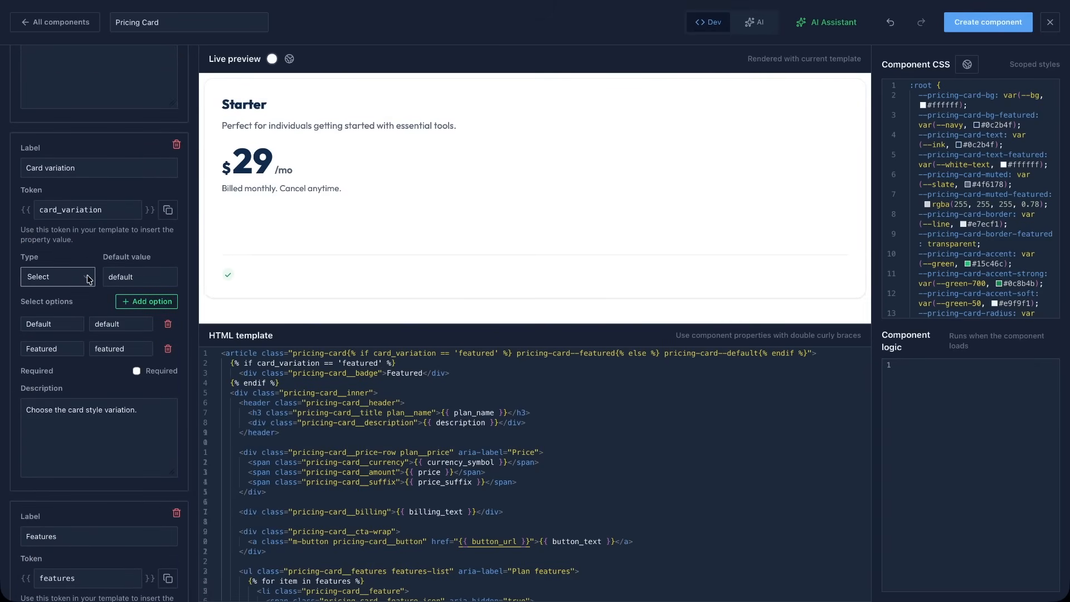
Examine the Card variation select options, its 'featured' condition in the HTML template, and the featured background and text variables in the component CSS.
{"action": "left_click", "coordinate": [88, 278]}
{"action": "left_click", "coordinate": [103, 337]}
{"action": "left_click", "coordinate": [113, 349]}
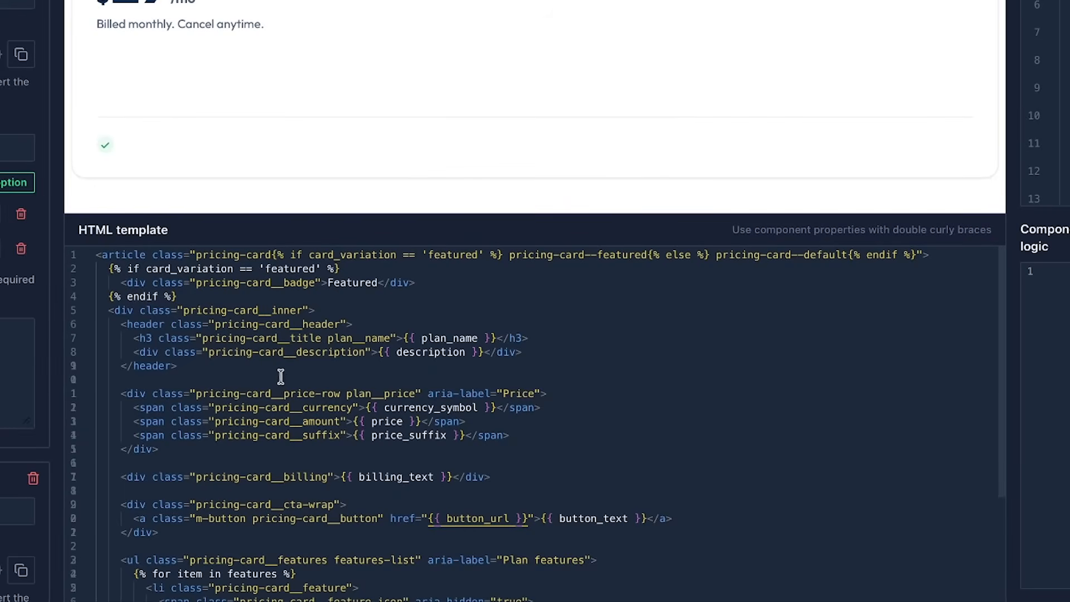
{"action": "left_click_drag", "start_coordinate": [306, 255], "coordinate": [478, 260]}
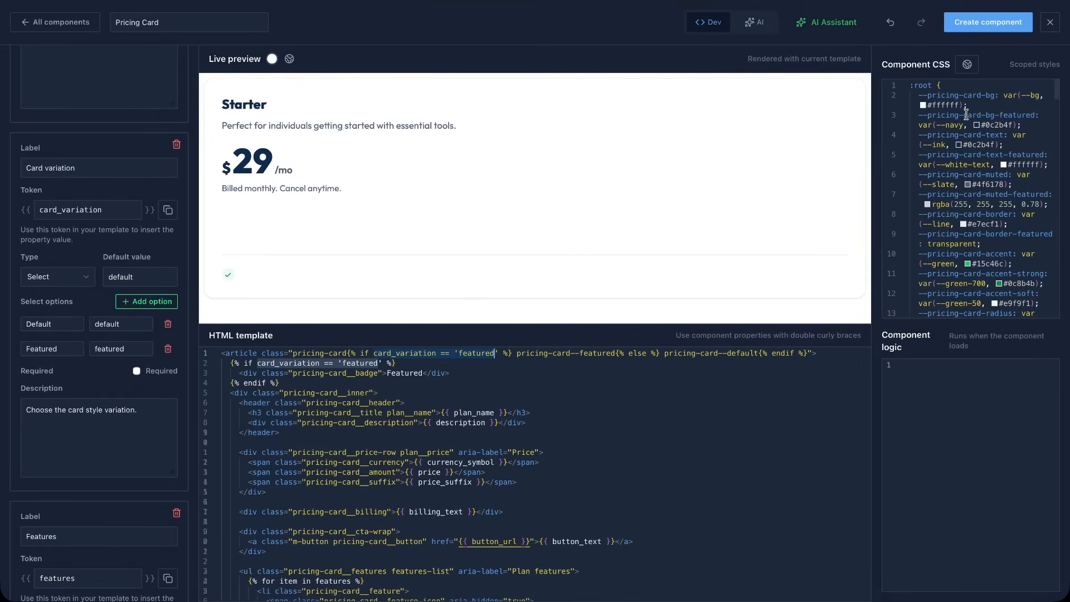
{"action": "left_click_drag", "start_coordinate": [920, 115], "coordinate": [1040, 115]}
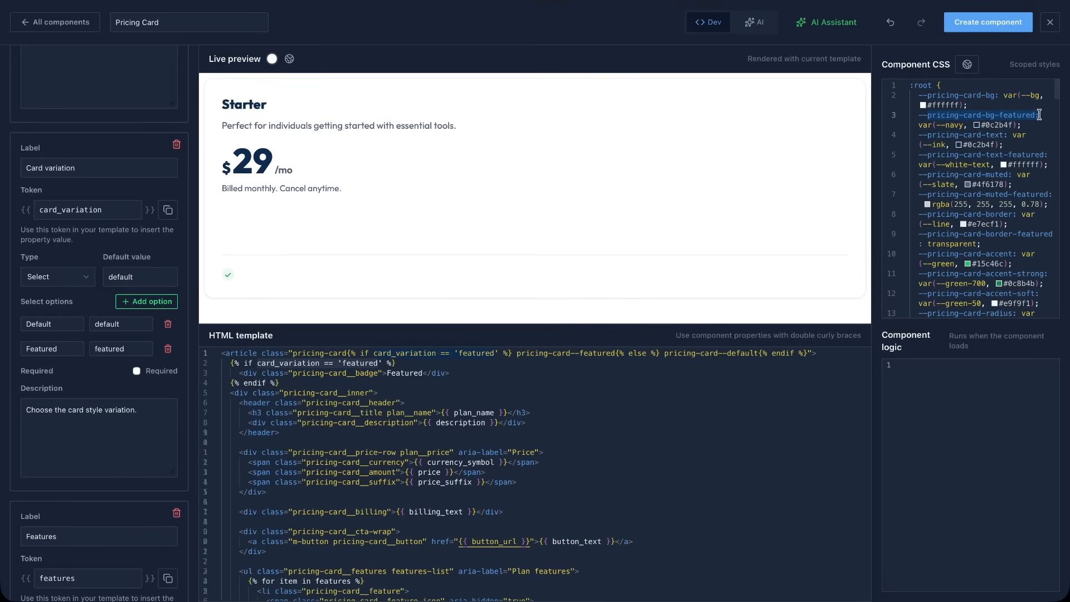
{"action": "left_click_drag", "start_coordinate": [920, 155], "coordinate": [1049, 154]}
Examine the Features repeater property with its Feature text field, and the matching for loop, item.feature_text token and endfor in the HTML template.
{"action": "scroll", "coordinate": [114, 386], "scroll_direction": "down", "scroll_amount": 3}
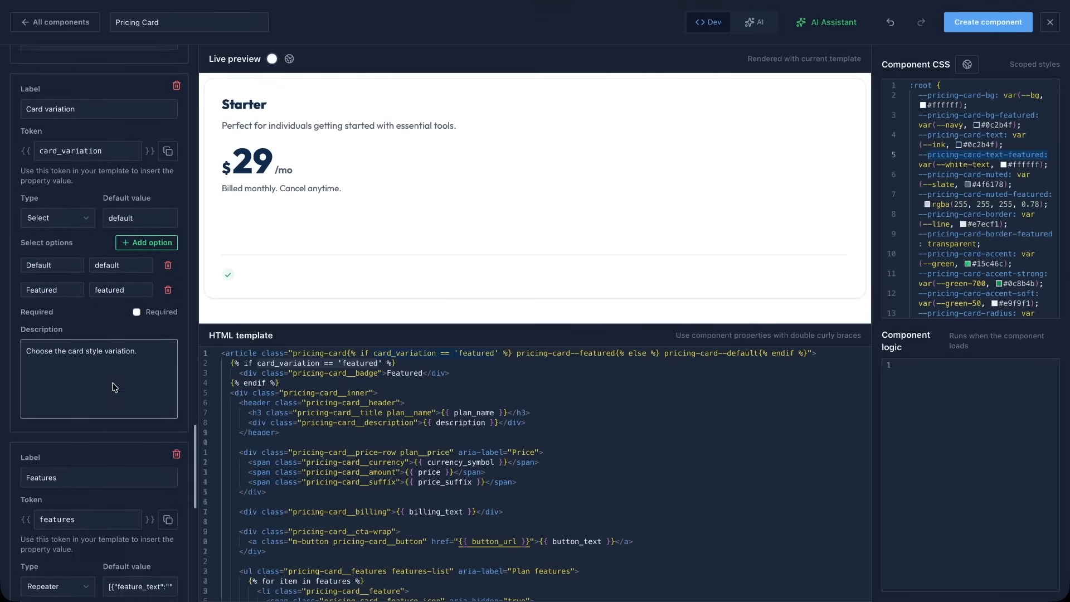
{"action": "scroll", "coordinate": [92, 441], "scroll_direction": "down", "scroll_amount": 2}
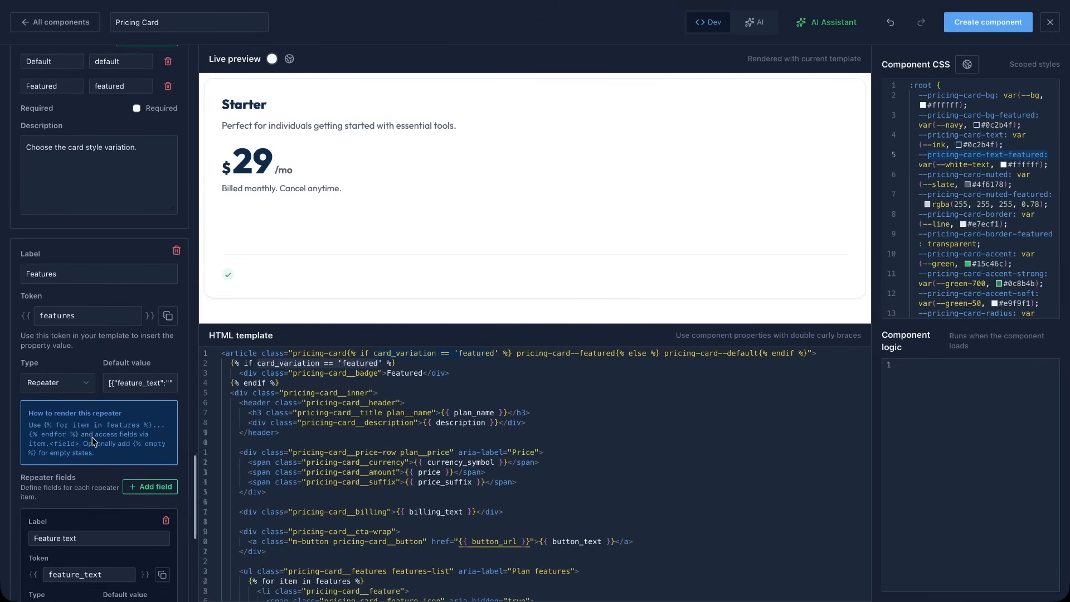
{"action": "left_click", "coordinate": [88, 373]}
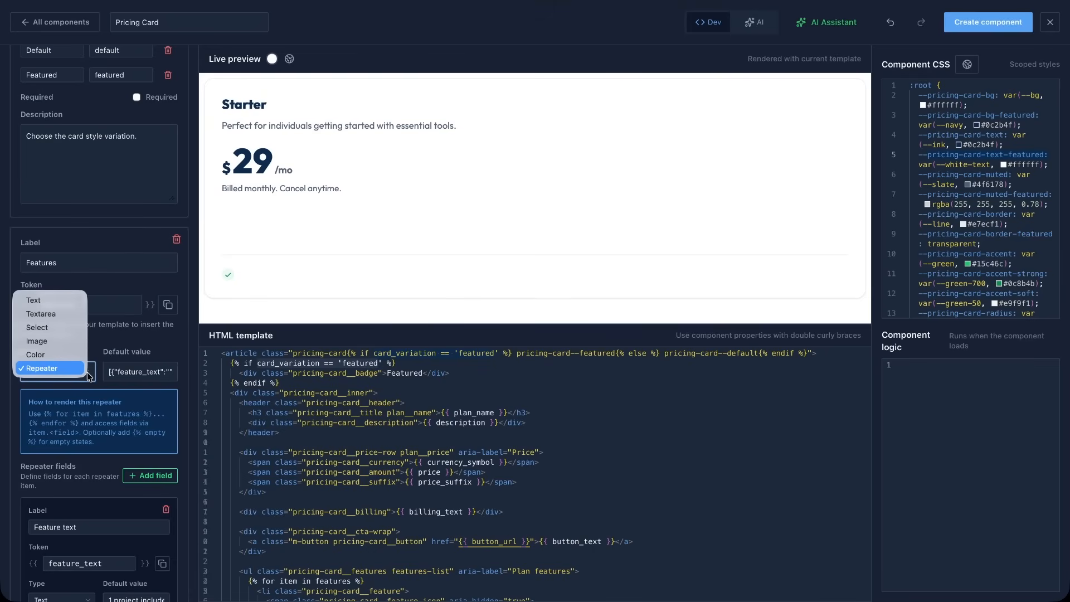
{"action": "left_click", "coordinate": [108, 481]}
{"action": "scroll", "coordinate": [106, 477], "scroll_direction": "down", "scroll_amount": 4}
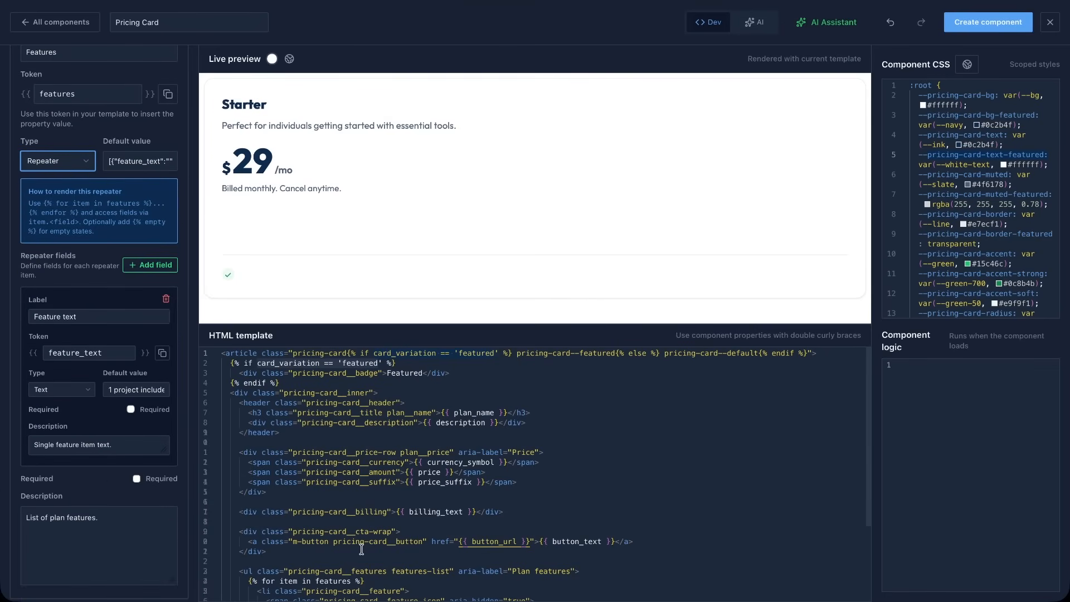
{"action": "scroll", "coordinate": [361, 549], "scroll_direction": "down", "scroll_amount": 3}
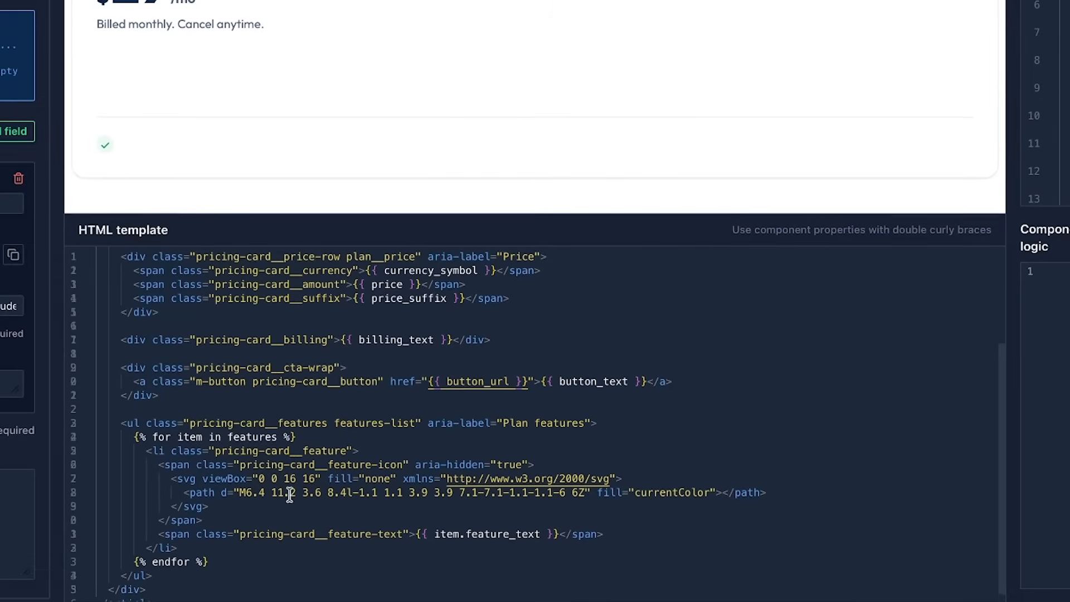
{"action": "left_click_drag", "start_coordinate": [135, 437], "coordinate": [291, 437]}
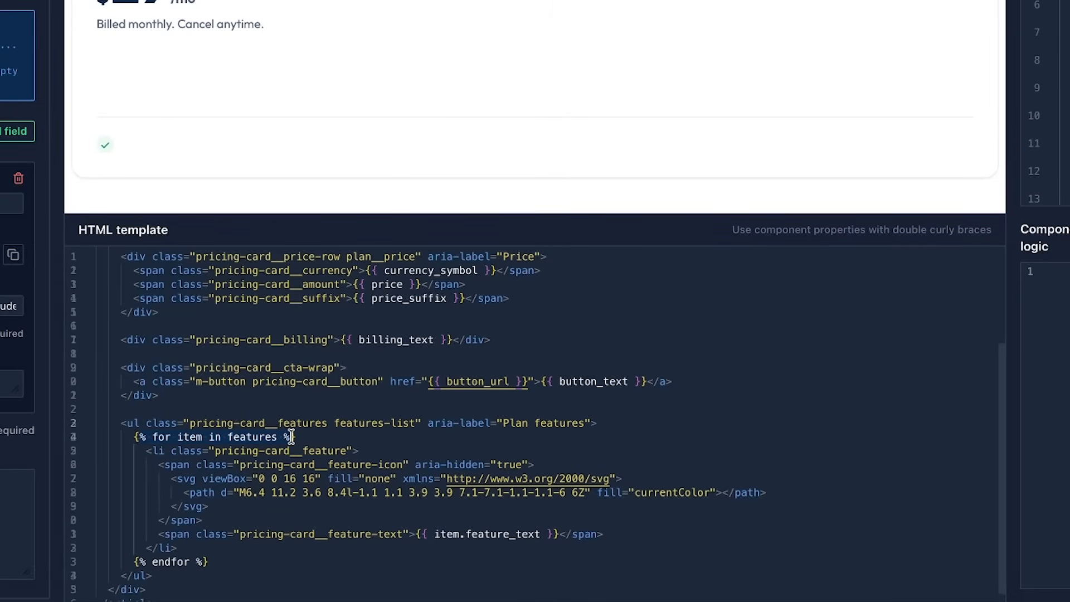
{"action": "left_click_drag", "start_coordinate": [291, 437], "coordinate": [296, 438]}
{"action": "scroll", "coordinate": [369, 494], "scroll_direction": "down", "scroll_amount": 1}
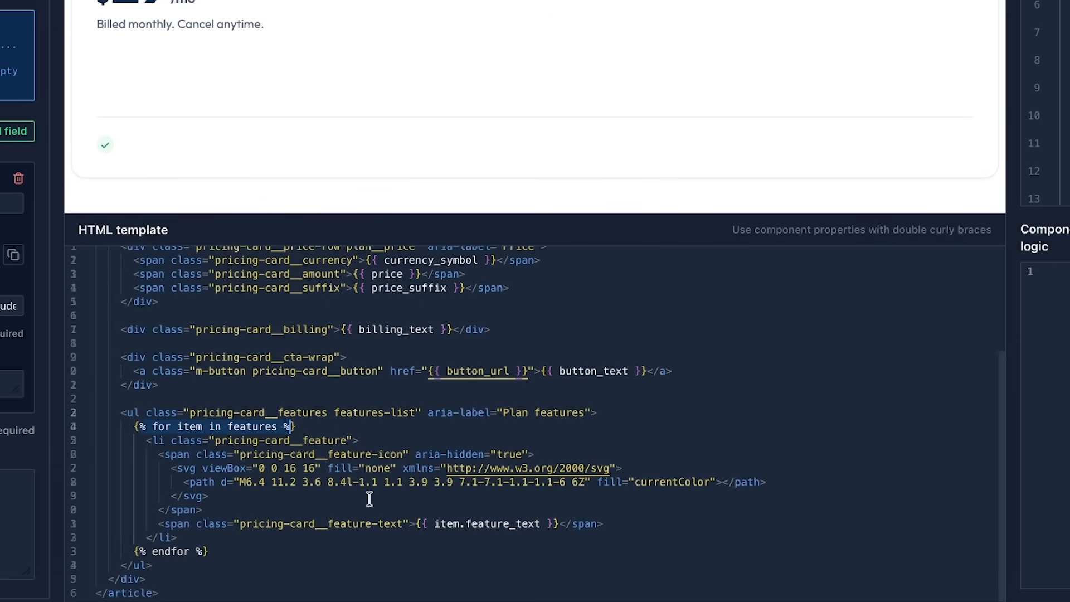
{"action": "left_click_drag", "start_coordinate": [416, 524], "coordinate": [560, 523]}
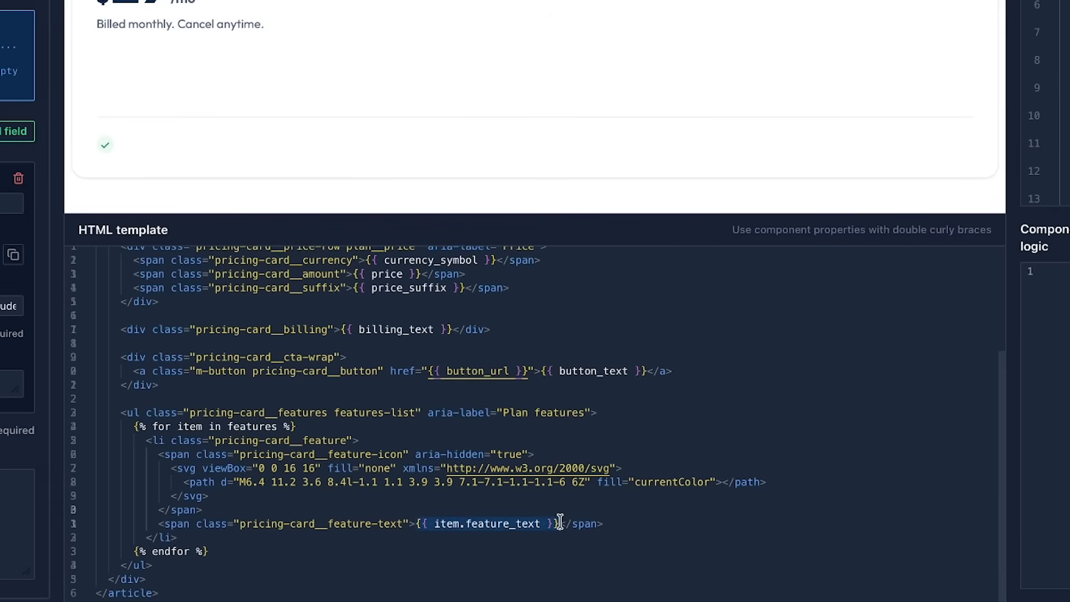
{"action": "left_click", "coordinate": [166, 551]}
{"action": "left_click_drag", "start_coordinate": [166, 551], "coordinate": [210, 551]}
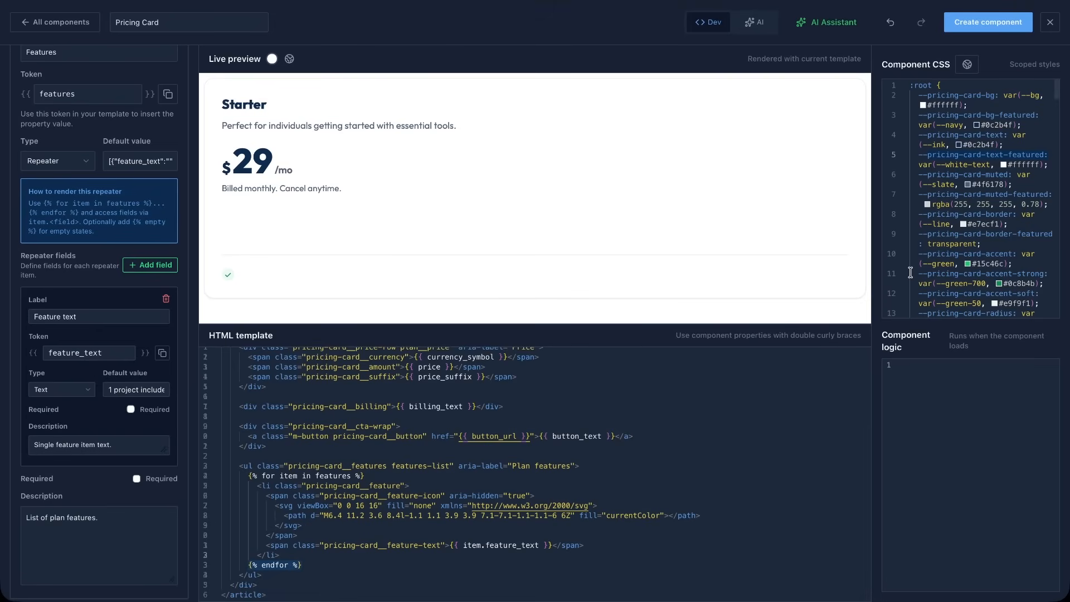
Ask the AI Assistant to "Ensure the button is visible" and create the component as landing page Pricing Card.
{"action": "left_click", "coordinate": [832, 24]}
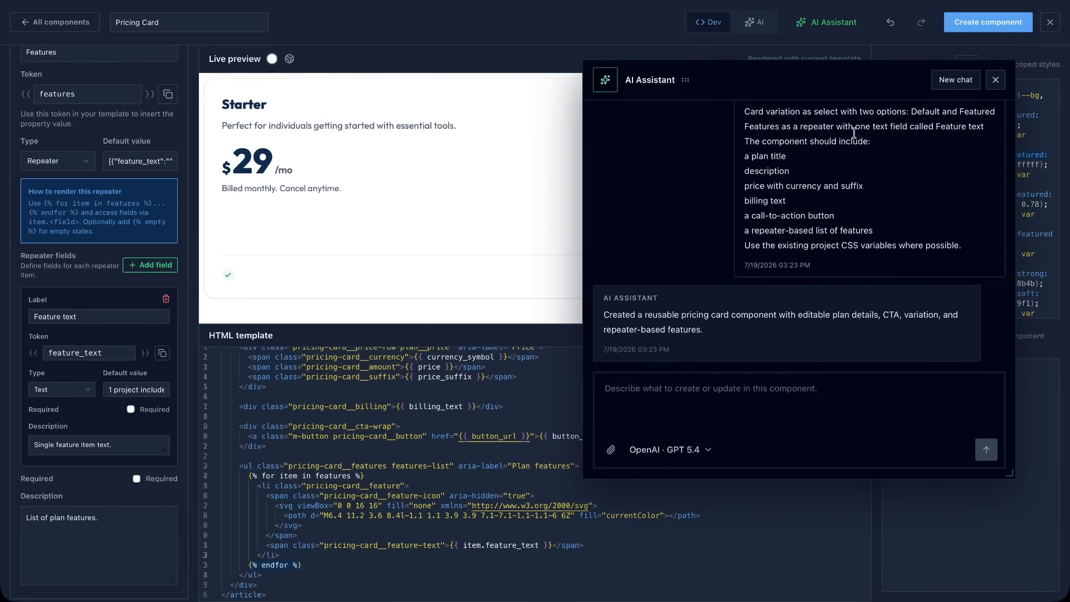
{"action": "left_click", "coordinate": [779, 388]}
{"action": "type", "text": "Ensure the button is visible"}
{"action": "left_click", "coordinate": [987, 449]}
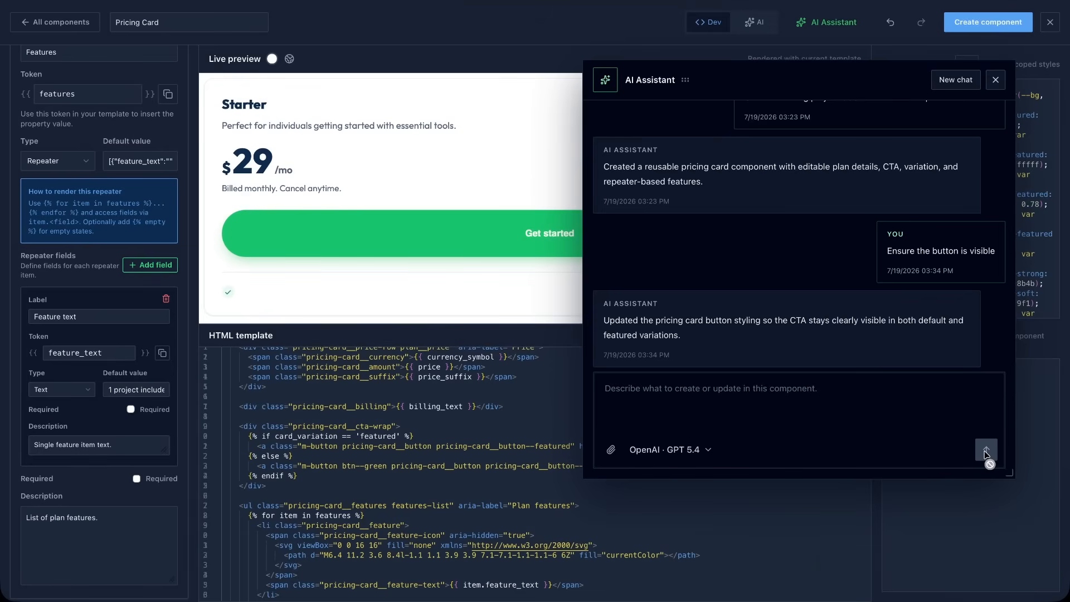
{"action": "left_click", "coordinate": [998, 83]}
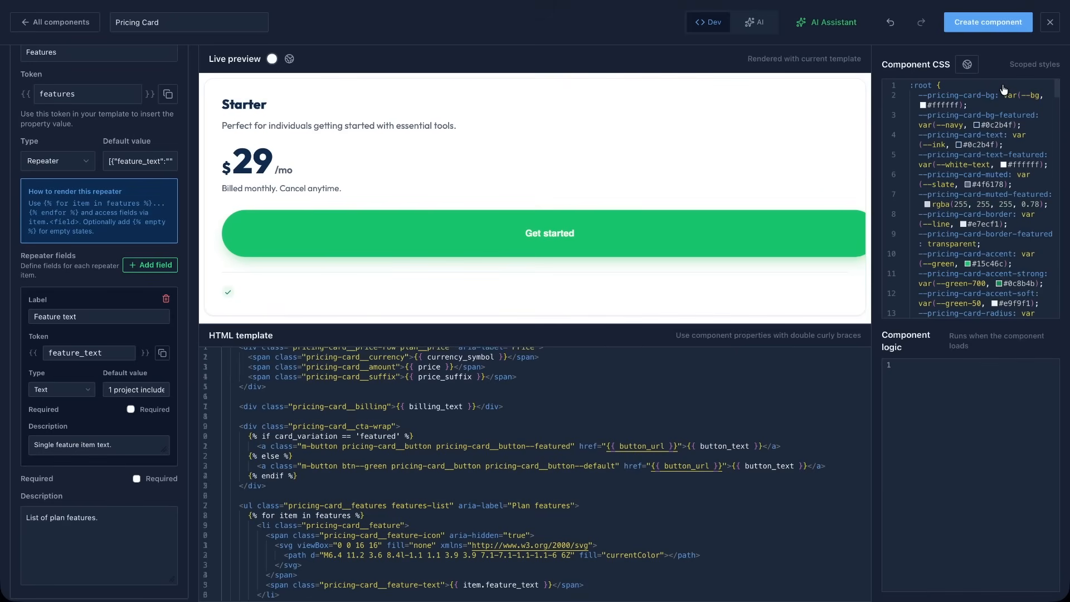
{"action": "left_click", "coordinate": [1012, 27]}
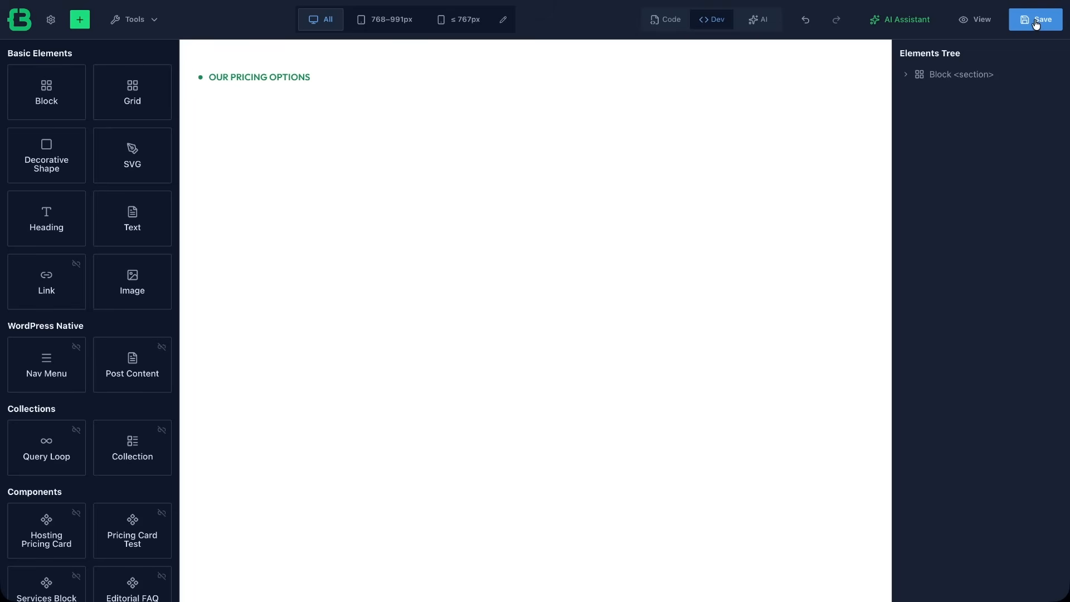
Duplicate the section block and delete the landing page subheading from the copy.
{"action": "right_click", "coordinate": [959, 75]}
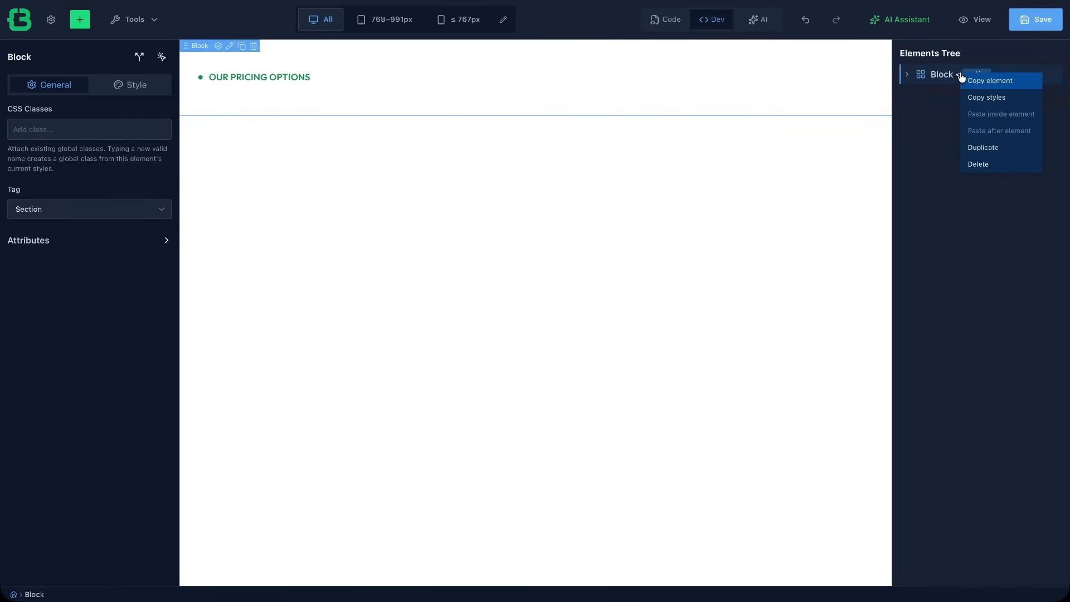
{"action": "left_click", "coordinate": [976, 149]}
{"action": "left_click", "coordinate": [907, 94]}
{"action": "right_click", "coordinate": [951, 116]}
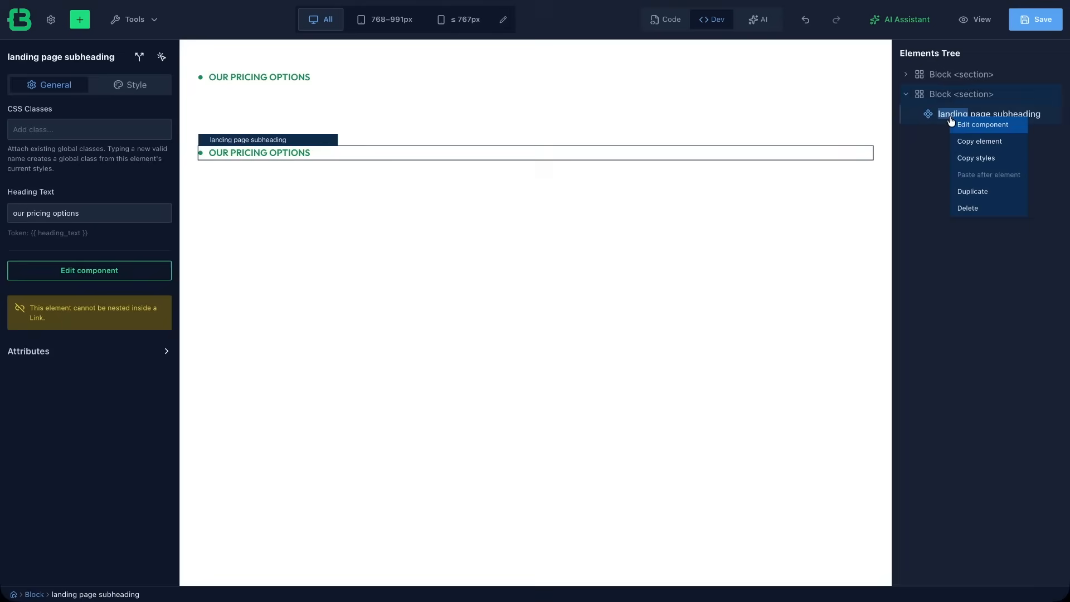
{"action": "left_click", "coordinate": [964, 209]}
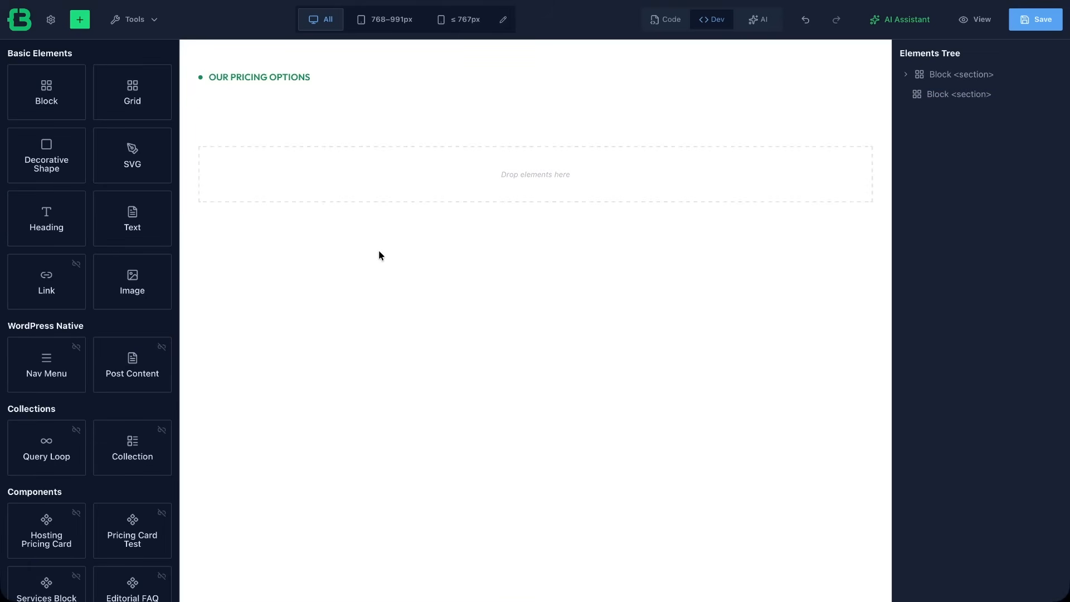
Place the landing page Pricing Card component in the empty section block and duplicate it to make three cards.
{"action": "scroll", "coordinate": [98, 481], "scroll_direction": "down", "scroll_amount": 15}
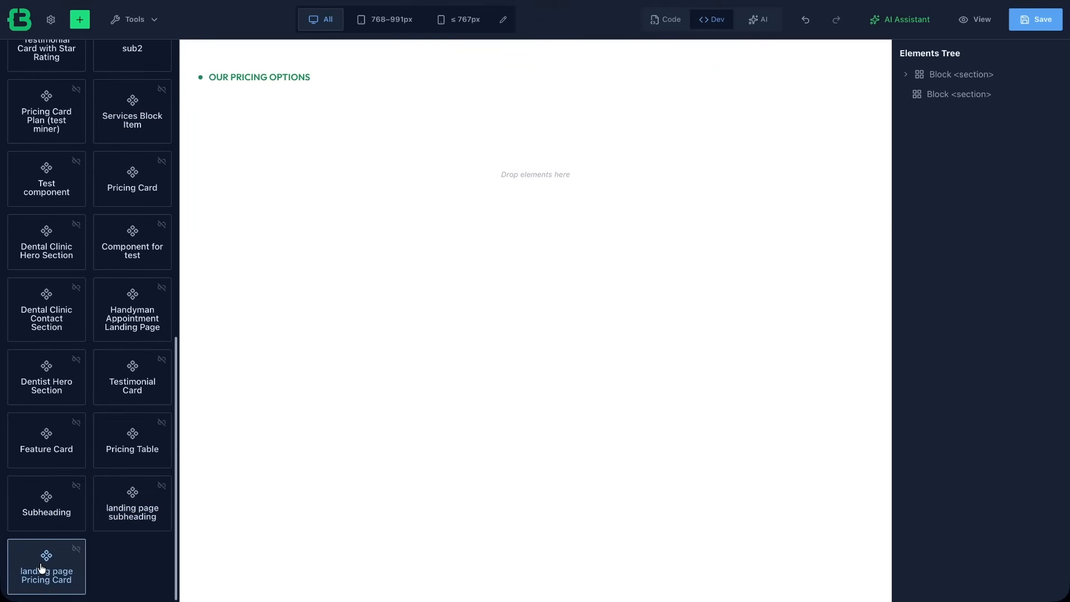
{"action": "left_click_drag", "start_coordinate": [42, 563], "coordinate": [434, 191]}
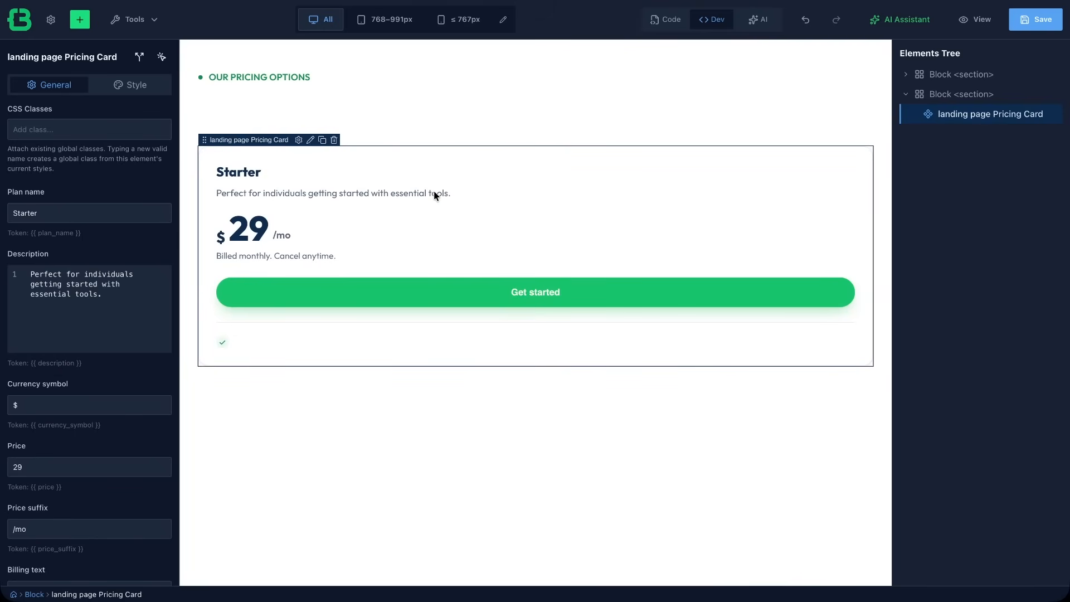
{"action": "right_click", "coordinate": [972, 114]}
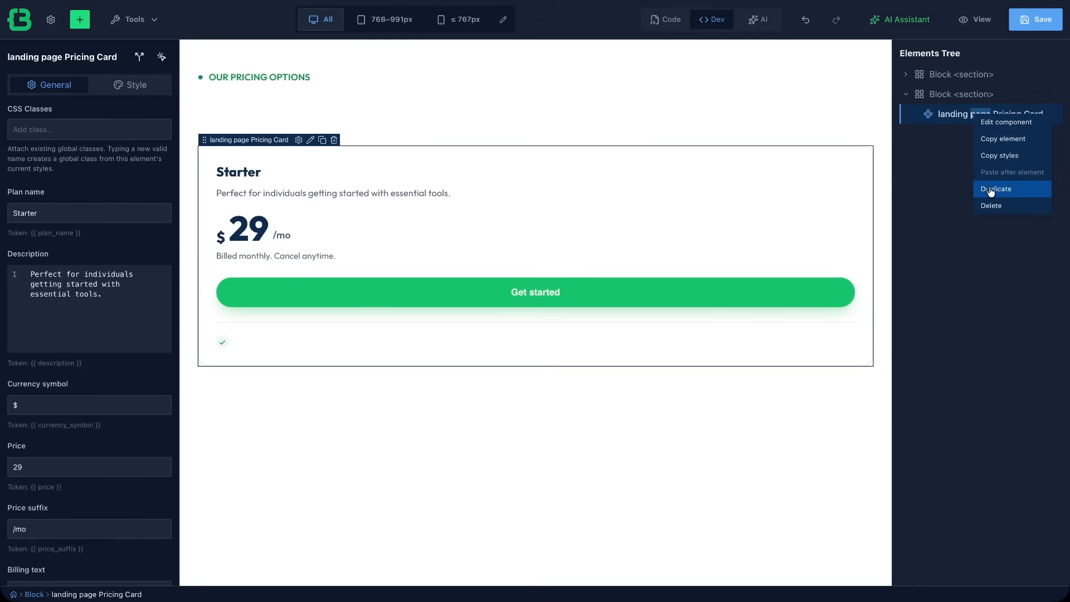
{"action": "left_click", "coordinate": [990, 189]}
Change the pricing cards' parent block from a section to a Div tag and set its display to Flex.
{"action": "left_click", "coordinate": [964, 95]}
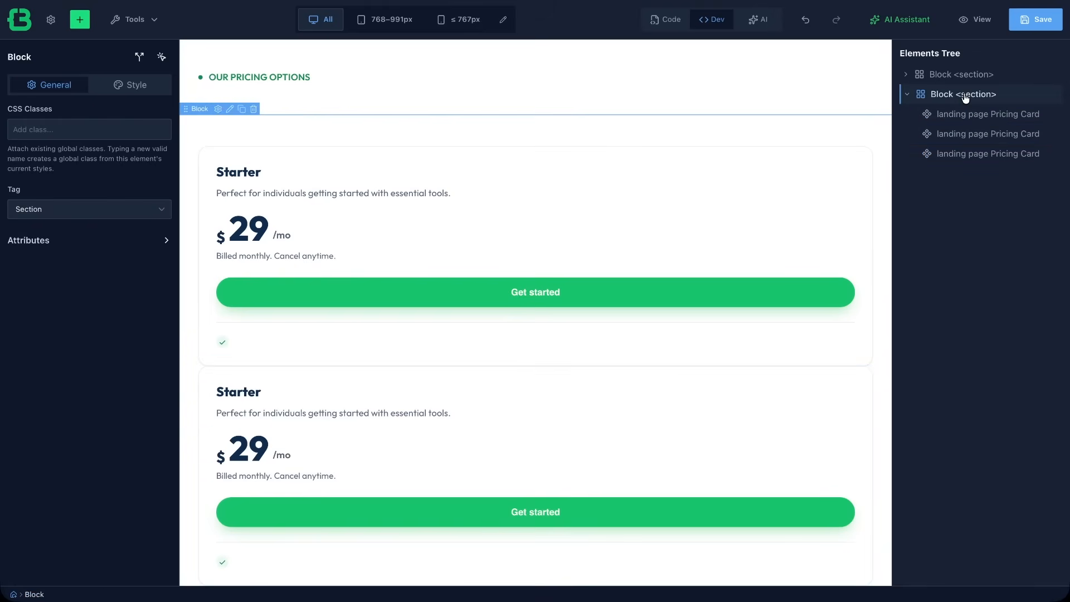
{"action": "left_click", "coordinate": [158, 211]}
{"action": "left_click", "coordinate": [34, 231]}
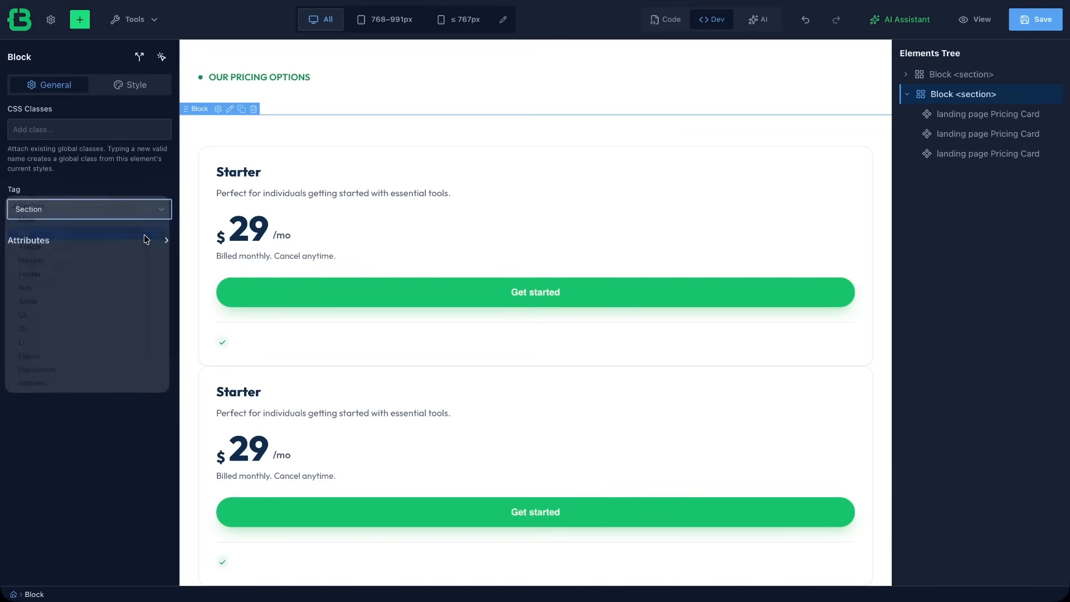
{"action": "left_click", "coordinate": [126, 87]}
{"action": "left_click", "coordinate": [61, 466]}
{"action": "scroll", "coordinate": [61, 468], "scroll_direction": "down", "scroll_amount": 1}
{"action": "left_click", "coordinate": [47, 439]}
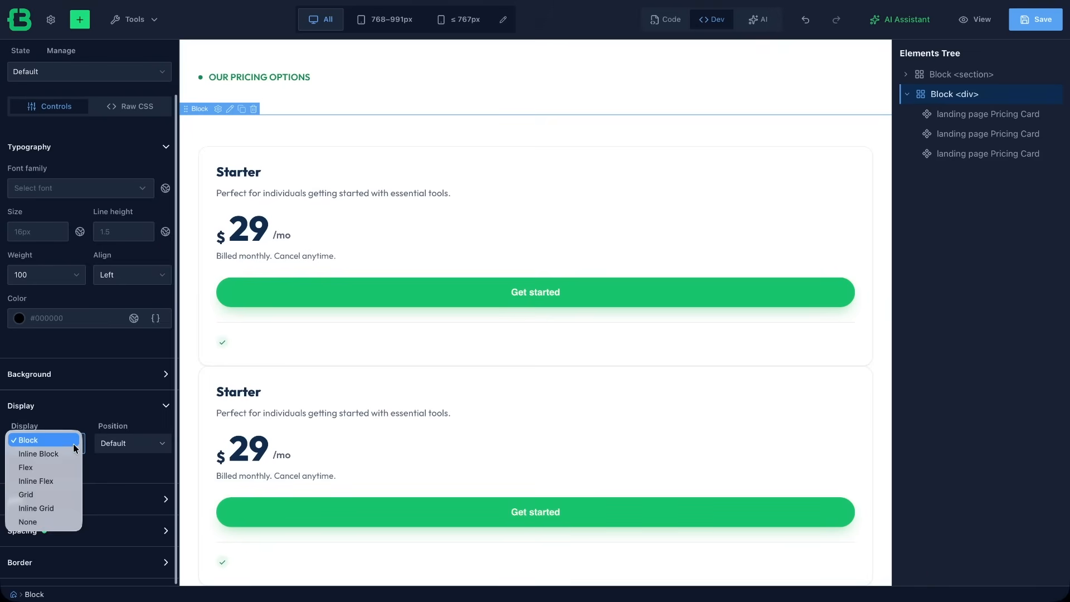
{"action": "left_click", "coordinate": [49, 468]}
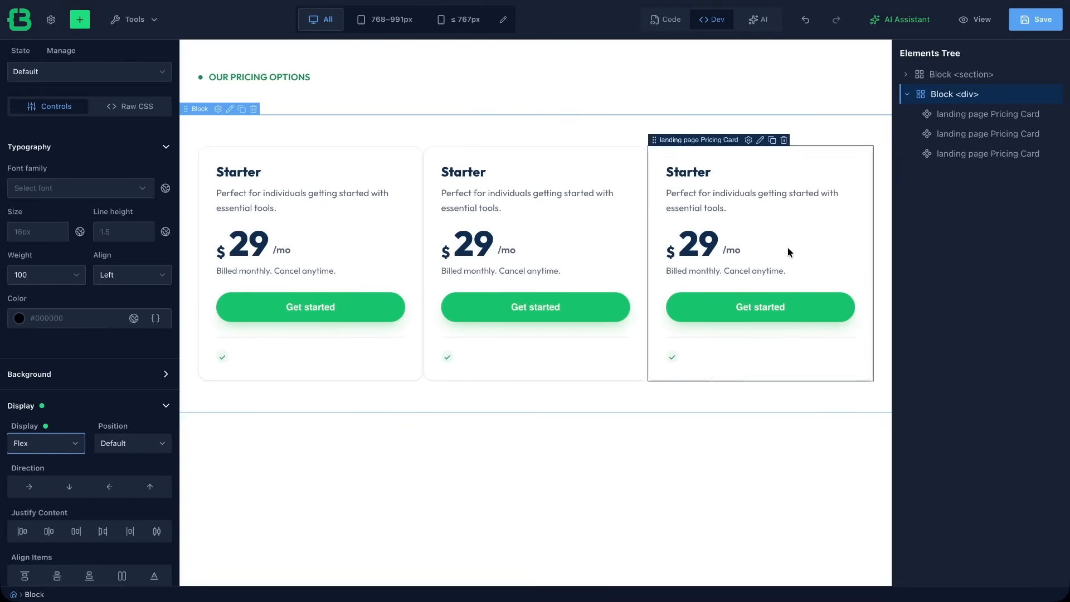
Set the plan name of the second pricing card to Pro and of the third to Business.
{"action": "left_click", "coordinate": [963, 135]}
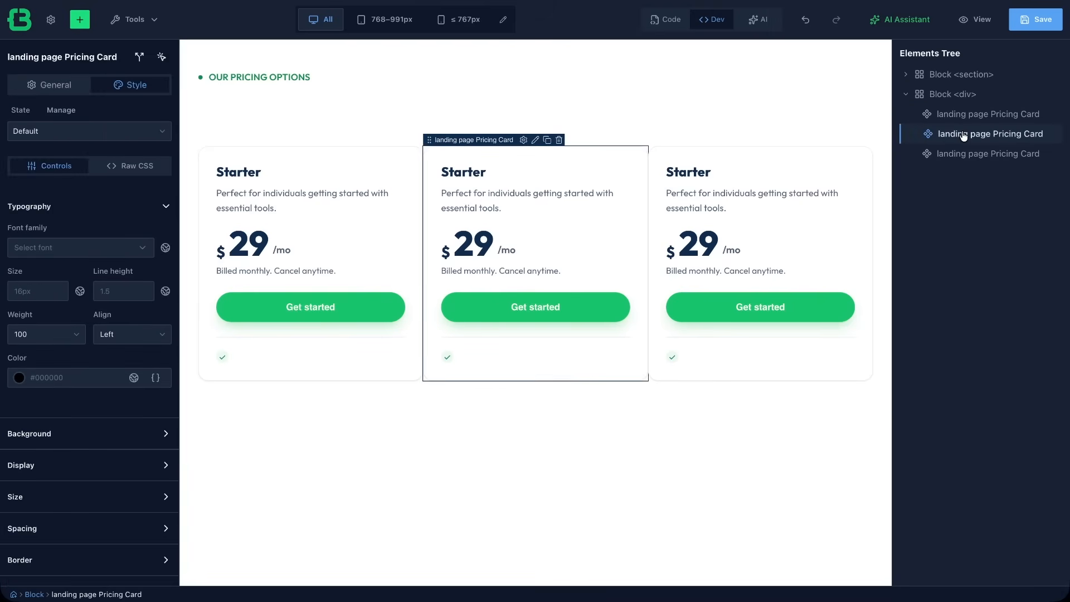
{"action": "left_click", "coordinate": [50, 86]}
{"action": "double_click", "coordinate": [25, 214]}
{"action": "type", "text": "Pro"}
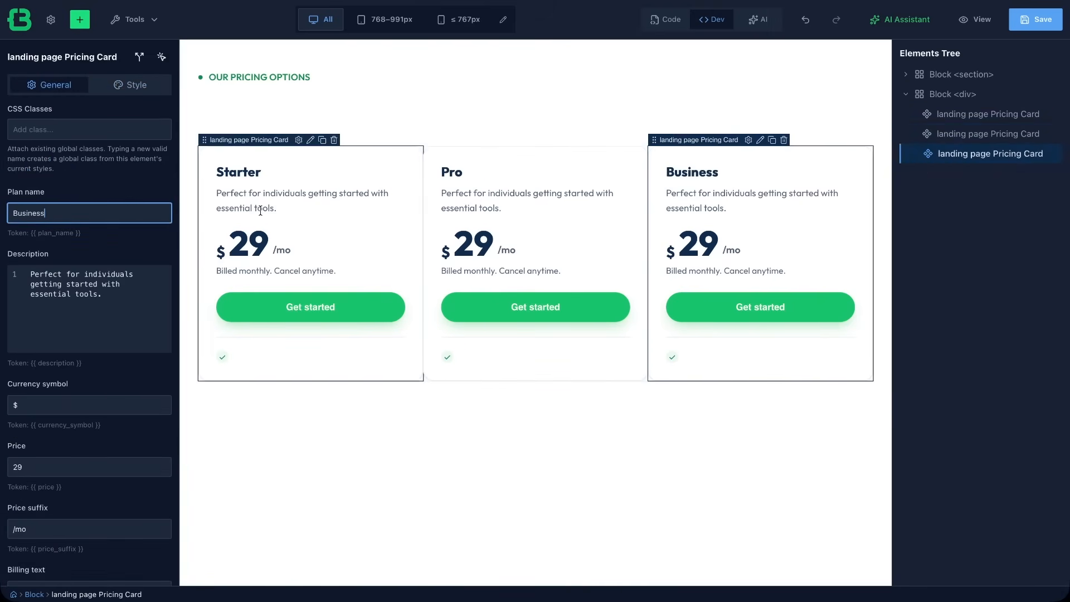
On the Starter card, set the price to 19, enter "1 Published Site" as the first feature and add another feature item.
{"action": "left_click", "coordinate": [261, 212]}
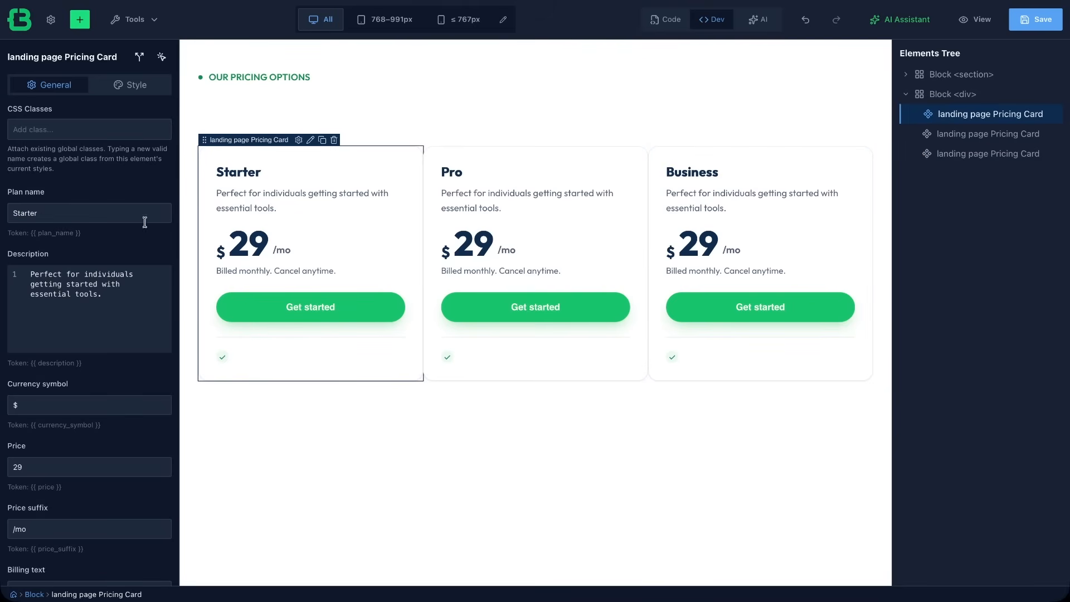
{"action": "scroll", "coordinate": [65, 389], "scroll_direction": "down", "scroll_amount": 3}
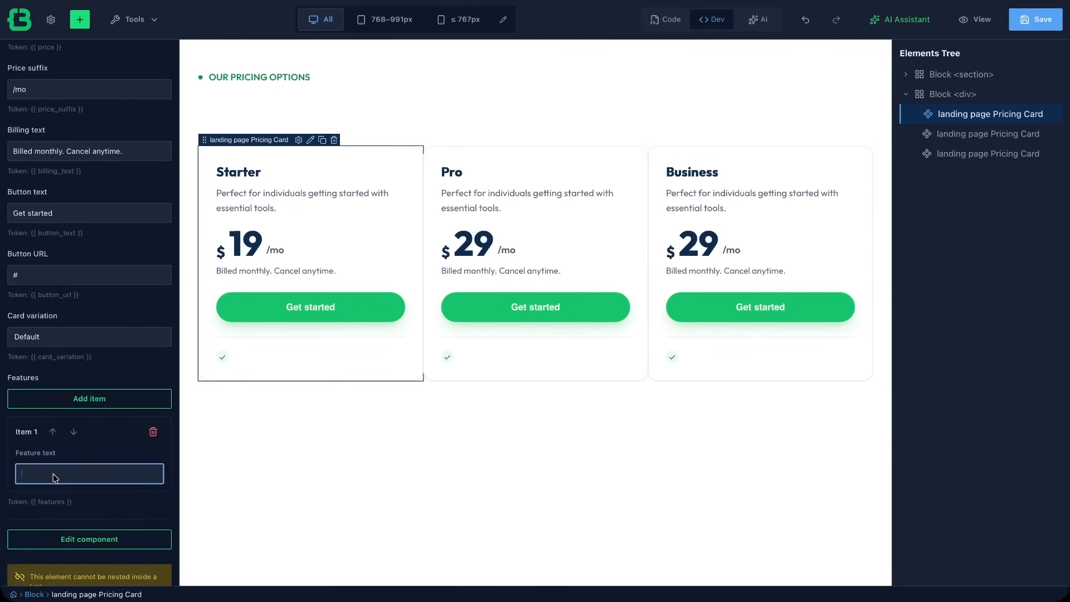
{"action": "type", "text": "1 Published Site"}
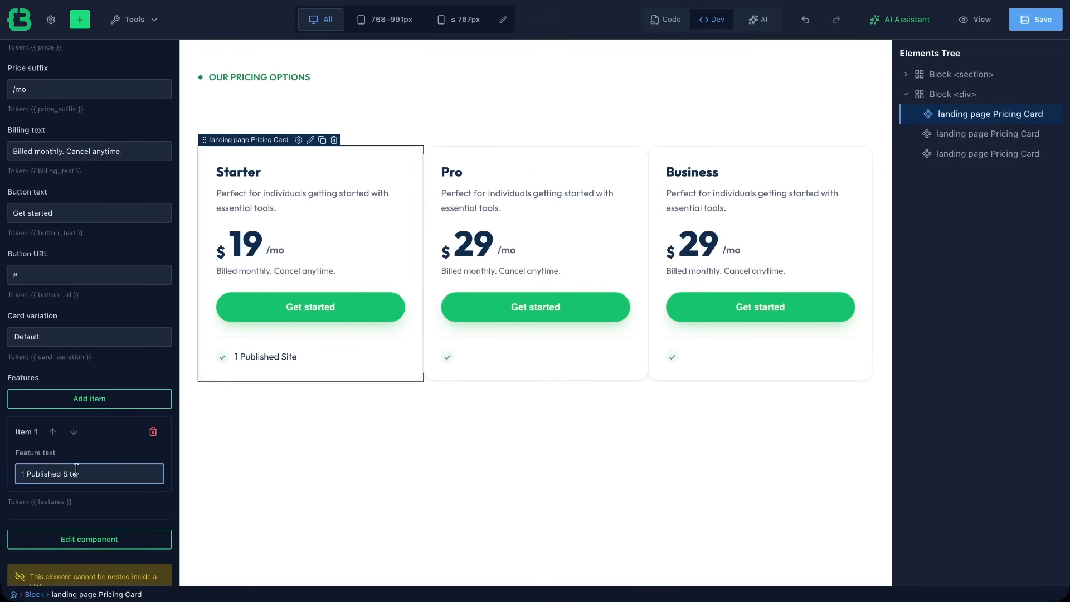
{"action": "left_click", "coordinate": [93, 404]}
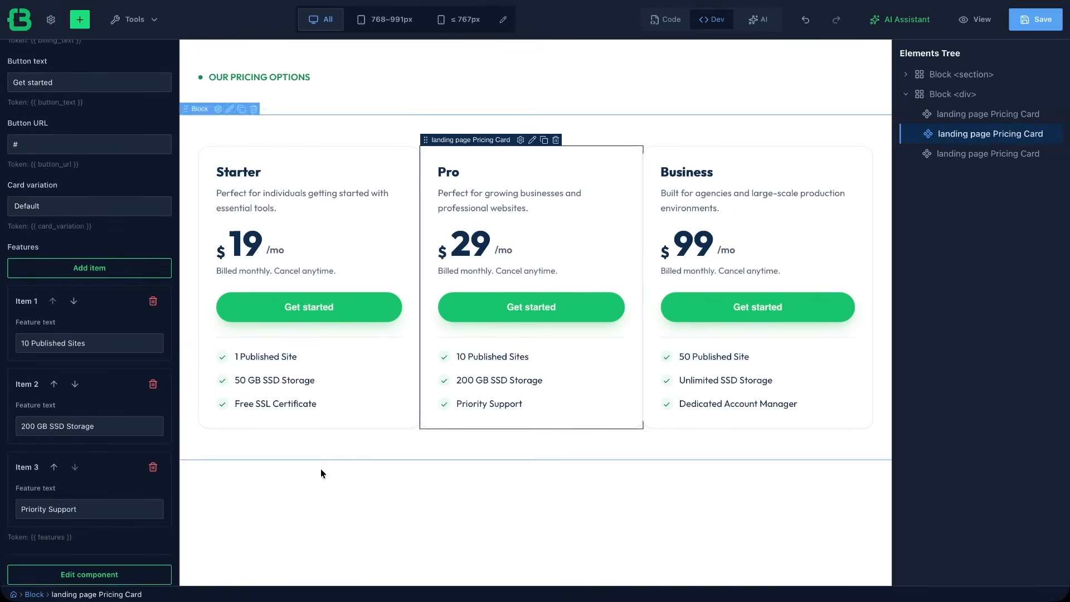
Set the Pro card's Card variation to Featured.
{"action": "scroll", "coordinate": [84, 307], "scroll_direction": "up", "scroll_amount": 5}
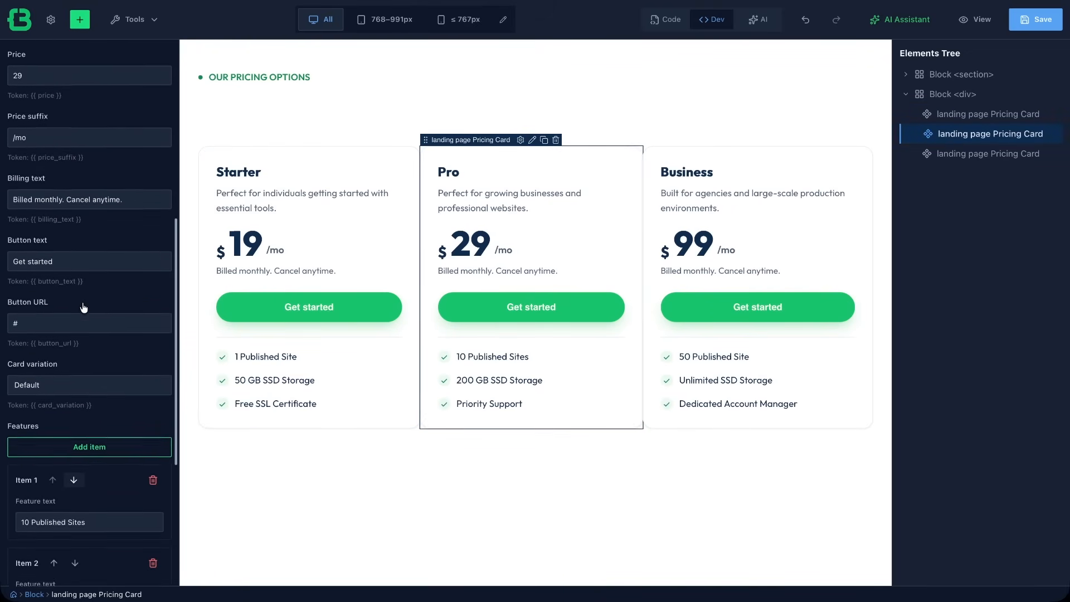
{"action": "left_click", "coordinate": [81, 397]}
{"action": "left_click", "coordinate": [80, 401]}
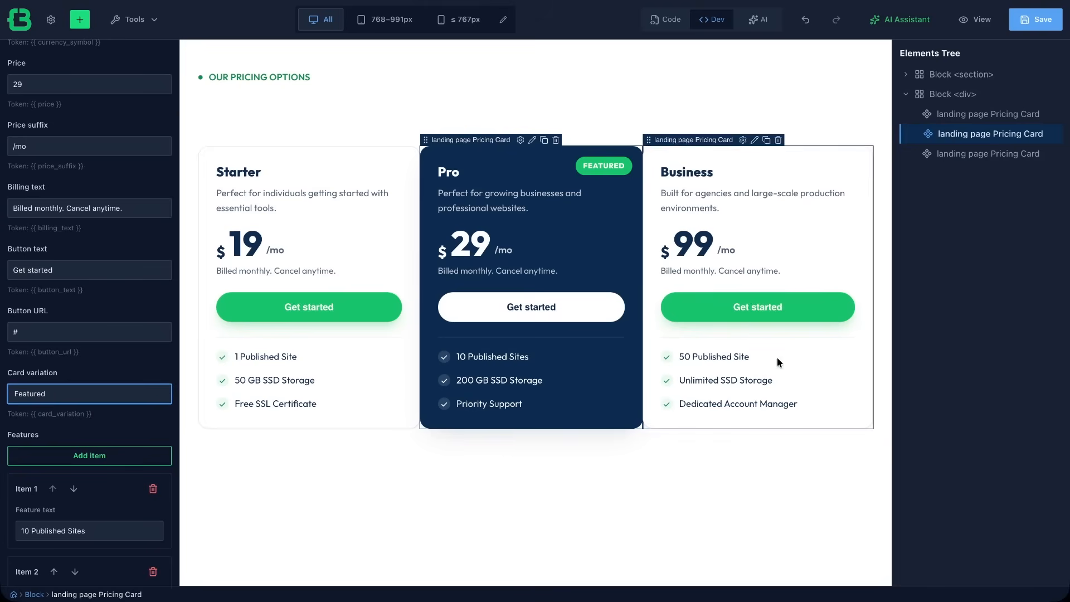
Set a column gap of 20px on the flex block that holds the three pricing cards.
{"action": "left_click", "coordinate": [955, 100]}
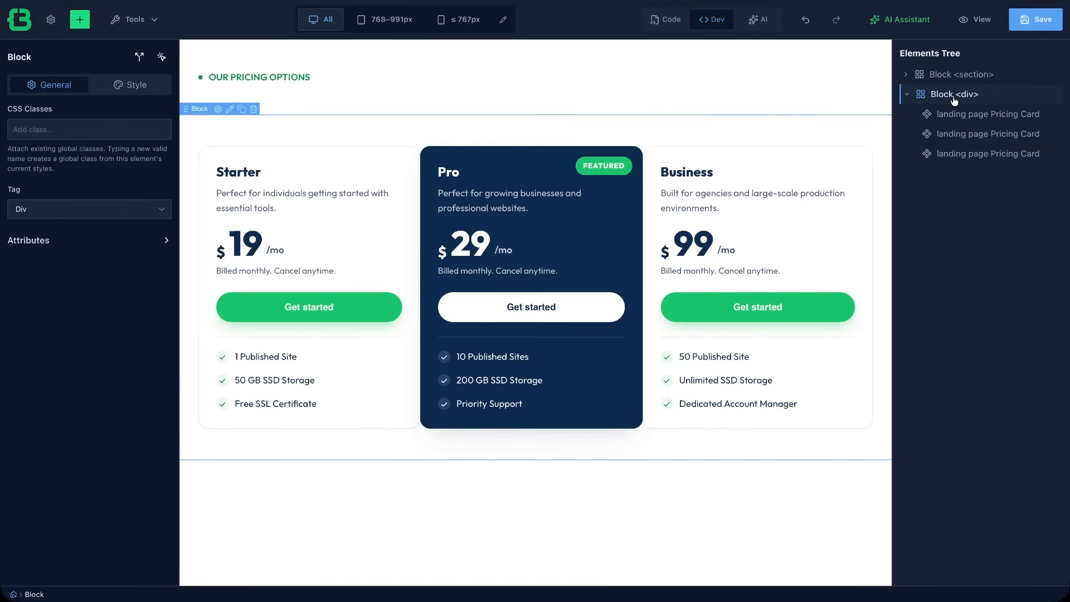
{"action": "left_click", "coordinate": [136, 86]}
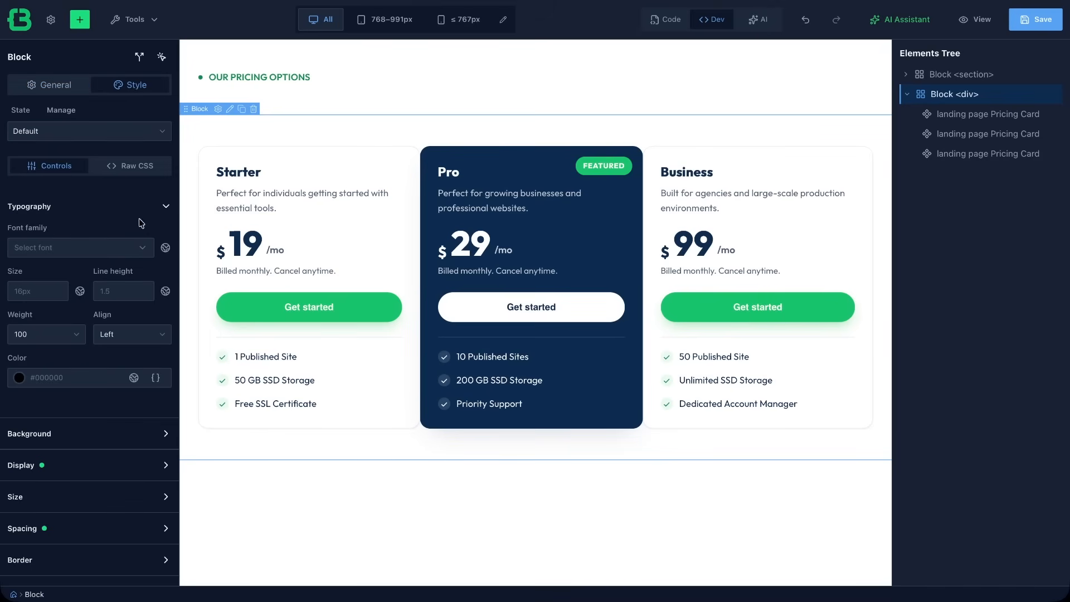
{"action": "left_click", "coordinate": [167, 468]}
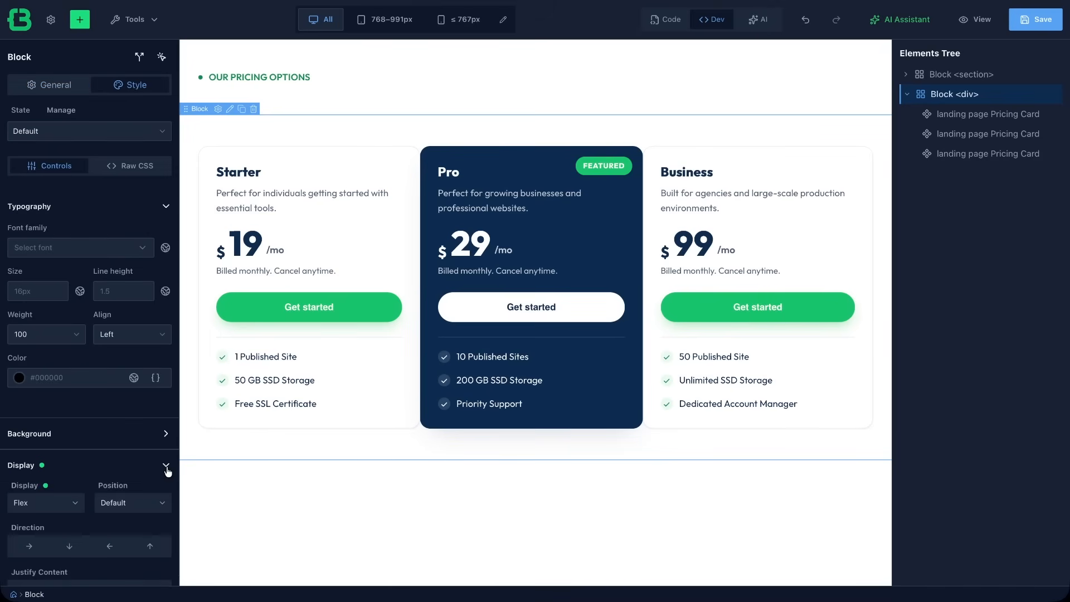
{"action": "scroll", "coordinate": [167, 471], "scroll_direction": "down", "scroll_amount": 5}
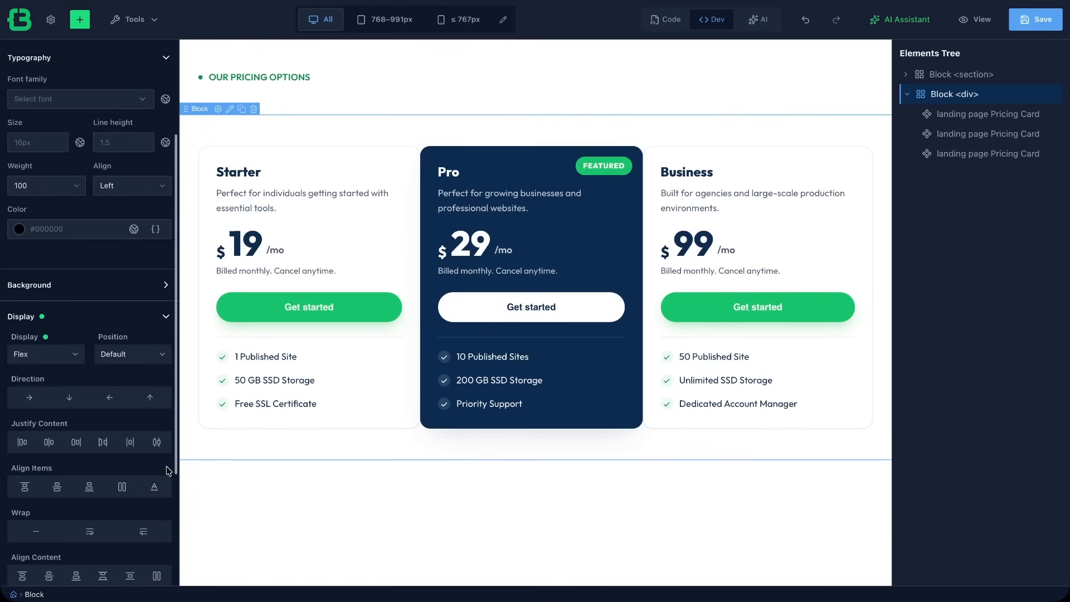
{"action": "left_click", "coordinate": [100, 501]}
{"action": "type", "text": "20px"}
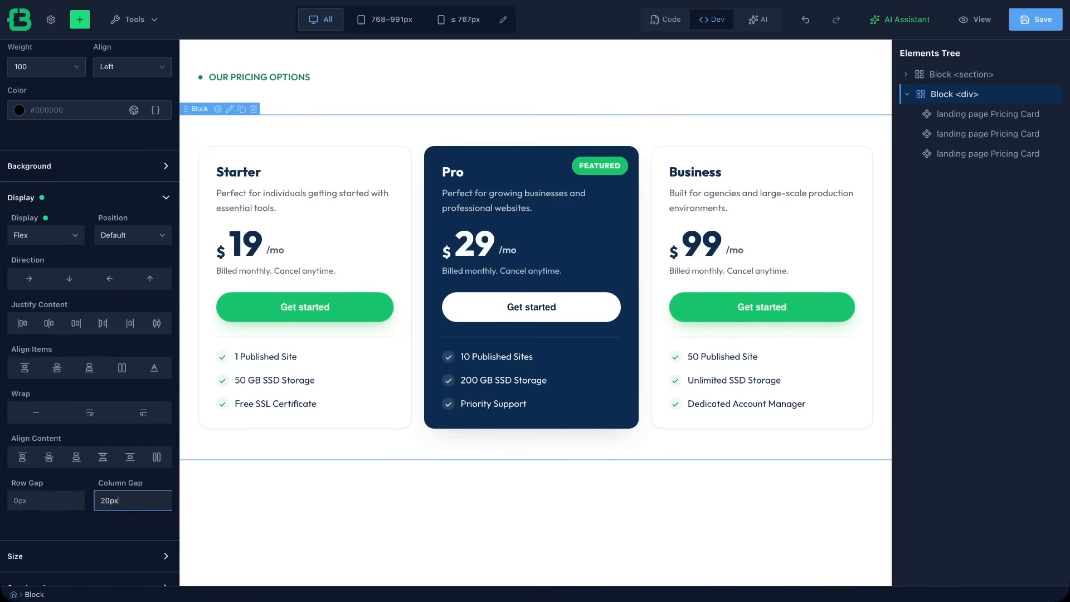
Start a new HTML/CSS component in the Component Builder and switch it to AI mode.
{"action": "left_click", "coordinate": [157, 20]}
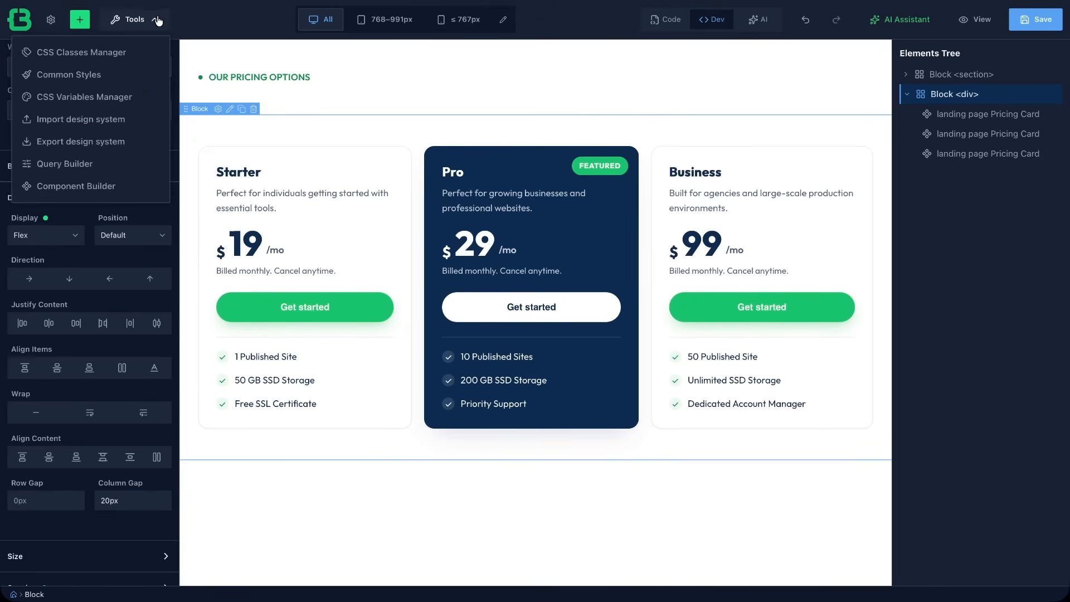
{"action": "left_click", "coordinate": [83, 186]}
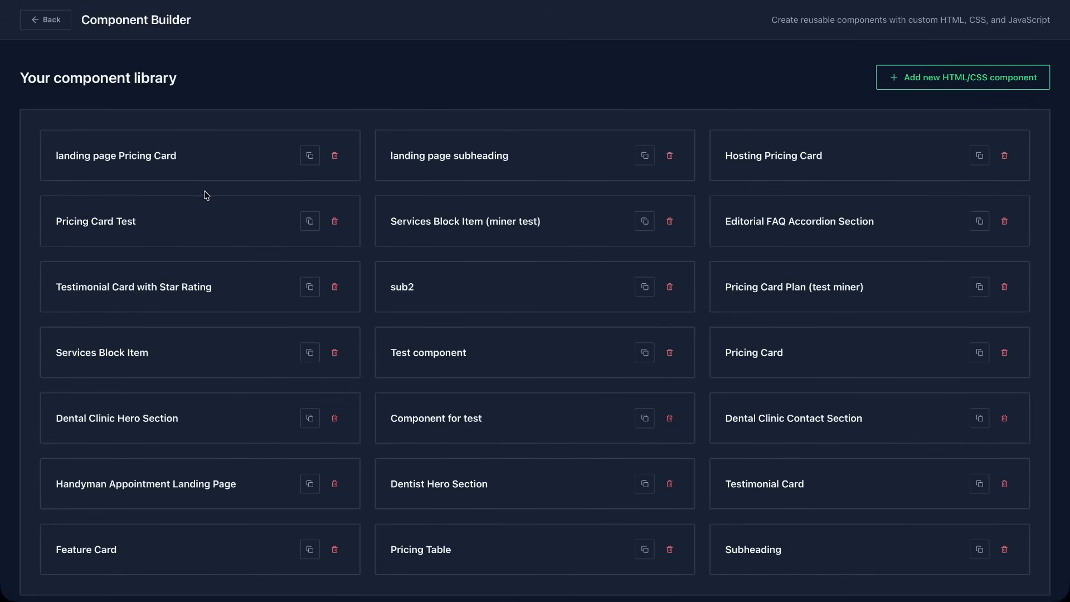
{"action": "left_click", "coordinate": [947, 81]}
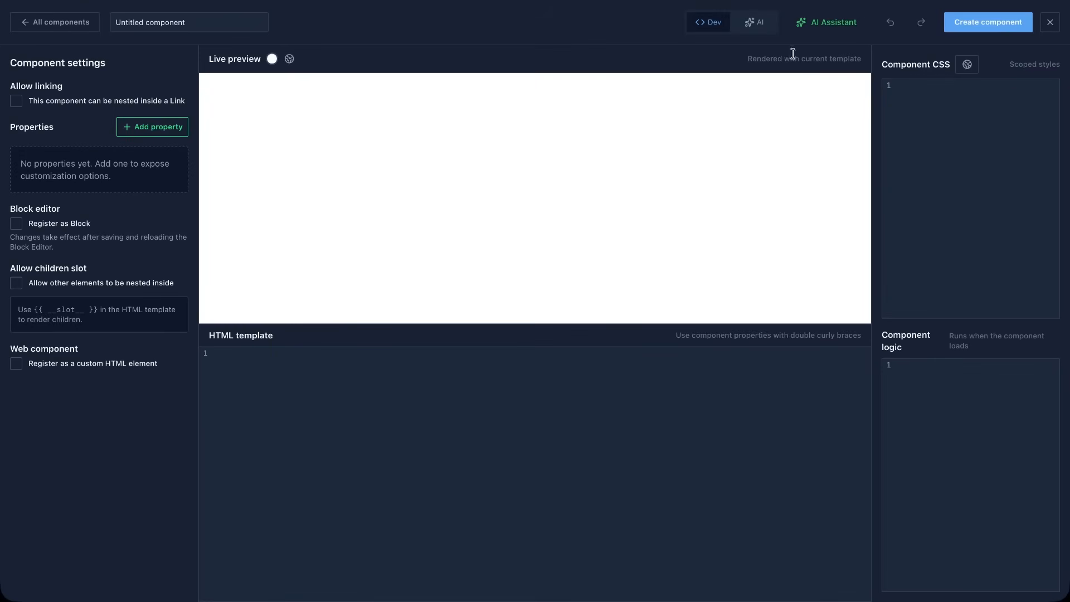
{"action": "left_click", "coordinate": [754, 22]}
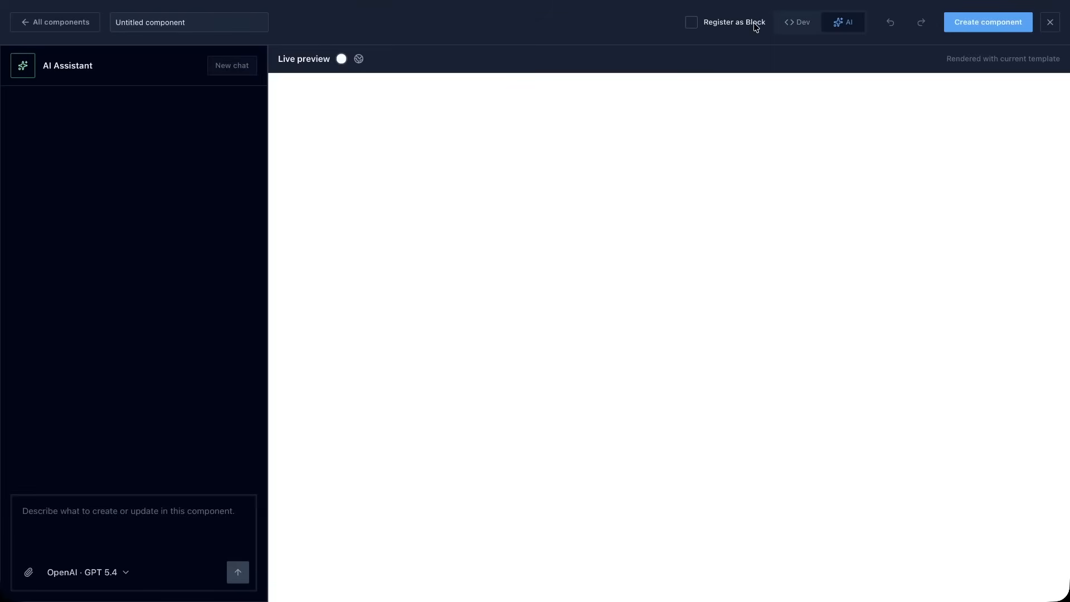
Ask the AI Assistant for a reusable testimonial card with a 1 to 5 star Select rating, quote, author initials, name, role and Color avatar background.
{"action": "left_click", "coordinate": [160, 516]}
{"action": "type", "text": "Create a reusable testimonial card component with editable properties for rating, quote, author initials, author name, author role, and avatar color. Use a Select property for the rating with options from 1 to 5 stars. Use a Color property for the avatar background."}
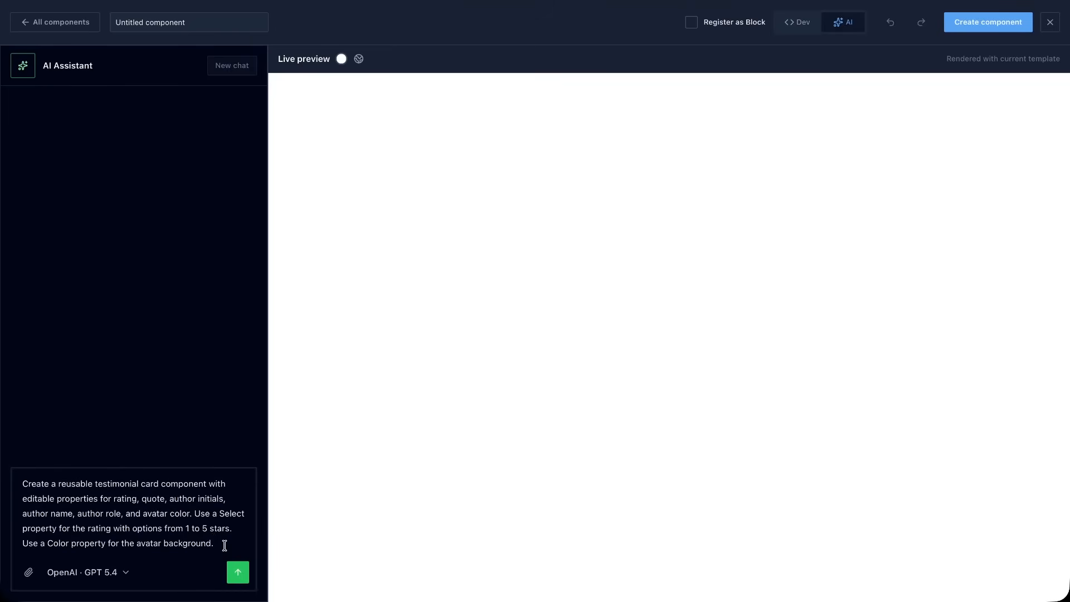
{"action": "left_click", "coordinate": [238, 573]}
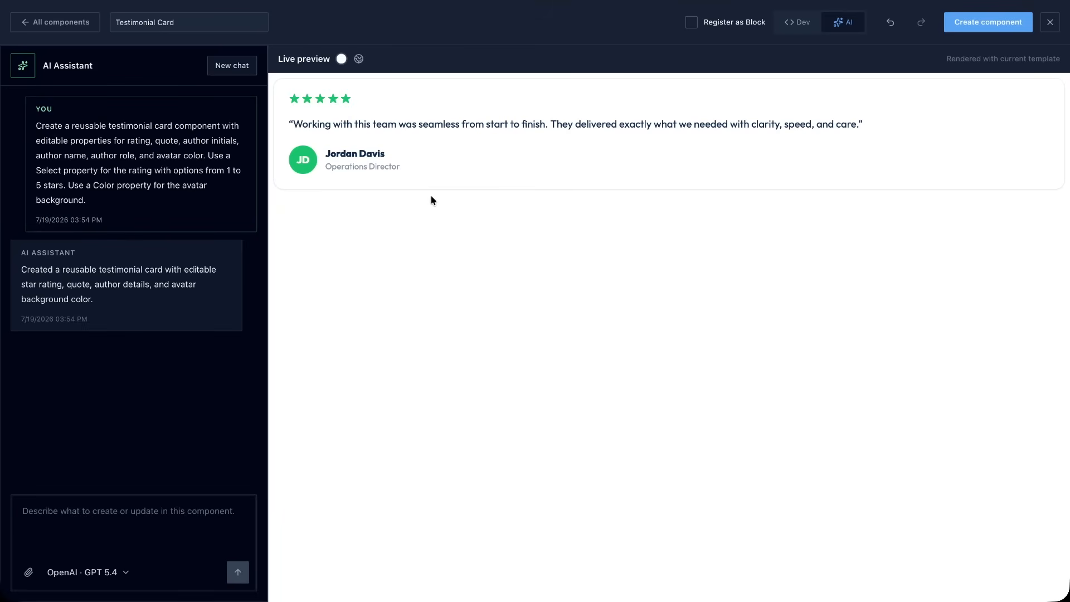
Examine the testimonial card's Rating, Quote, Author Initials and Author Name properties in Dev mode, including the property types available for Rating.
{"action": "left_click", "coordinate": [796, 27]}
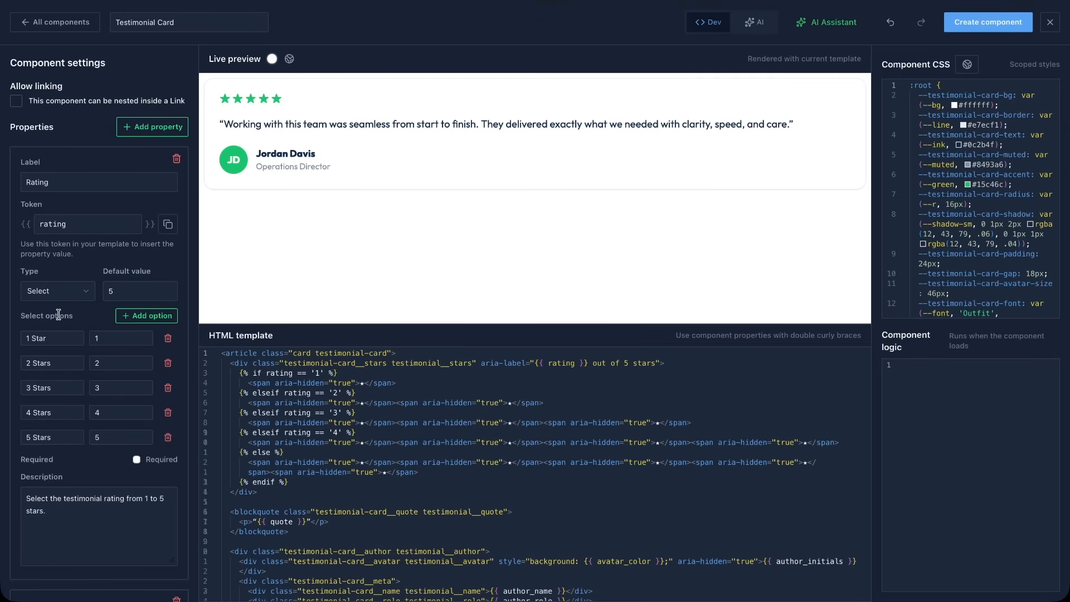
{"action": "scroll", "coordinate": [58, 315], "scroll_direction": "down", "scroll_amount": 5}
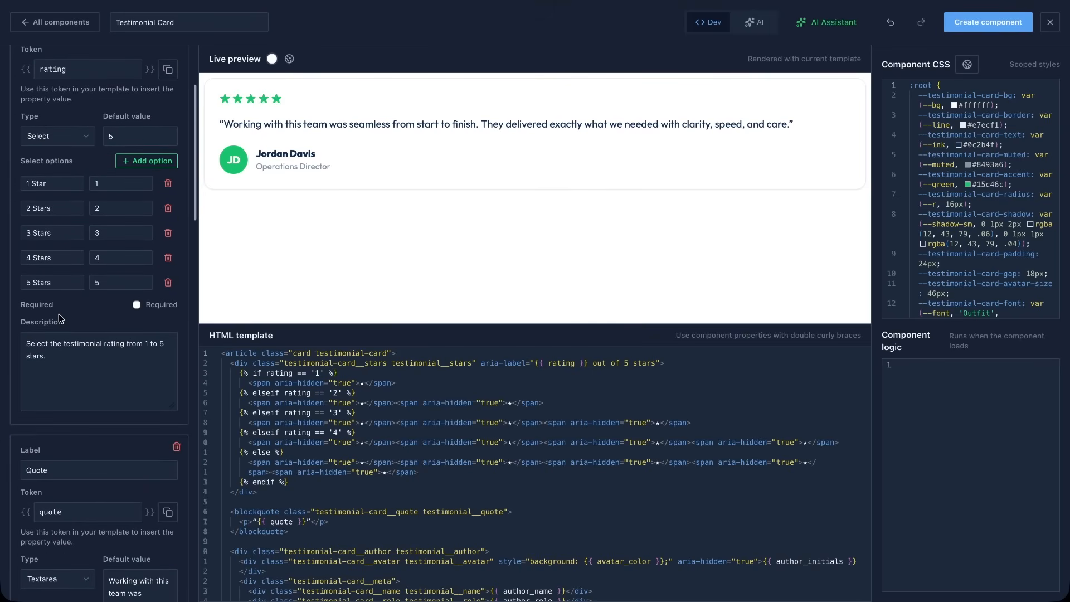
{"action": "scroll", "coordinate": [60, 318], "scroll_direction": "down", "scroll_amount": 5}
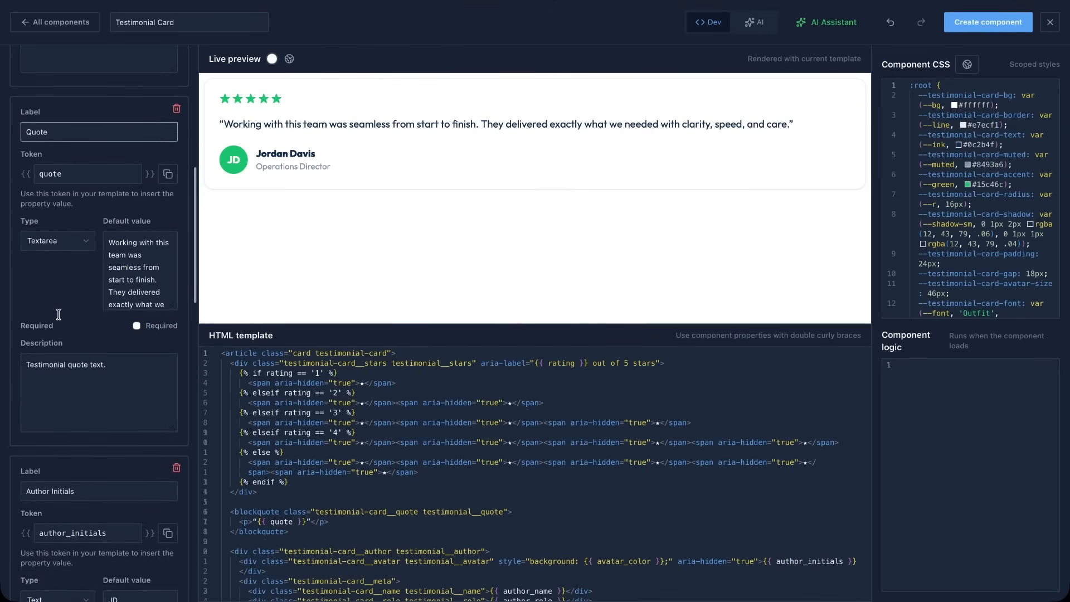
{"action": "scroll", "coordinate": [61, 318], "scroll_direction": "down", "scroll_amount": 3}
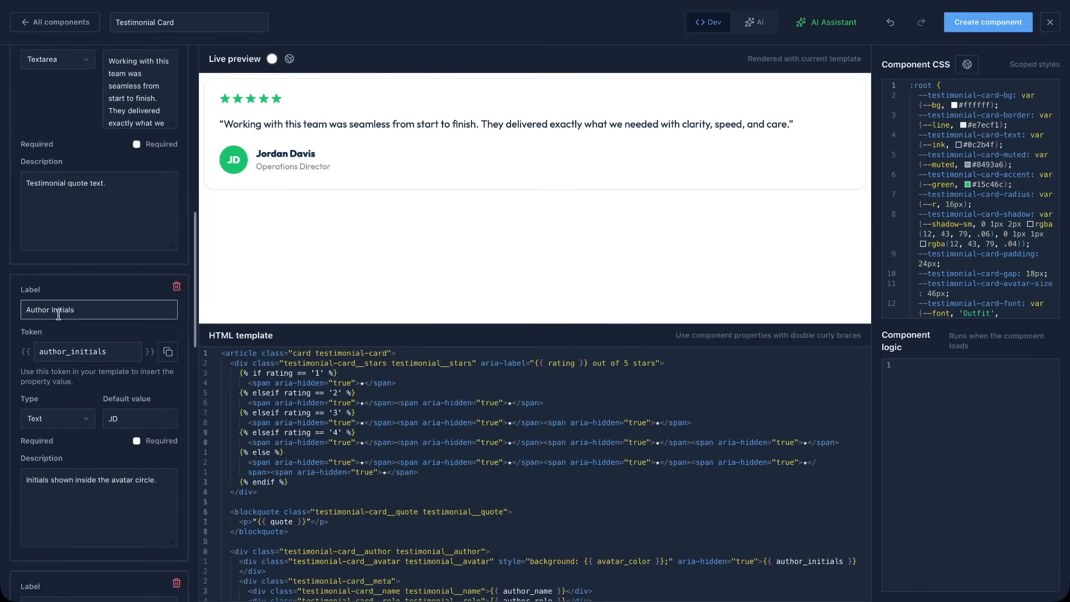
{"action": "scroll", "coordinate": [60, 327], "scroll_direction": "down", "scroll_amount": 5}
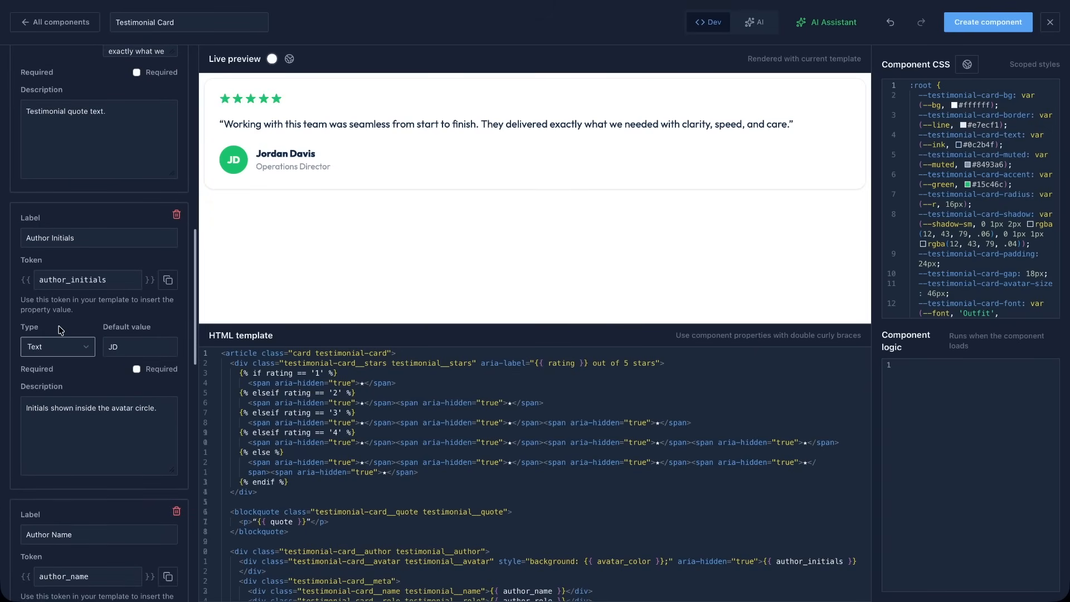
{"action": "left_click", "coordinate": [59, 322]}
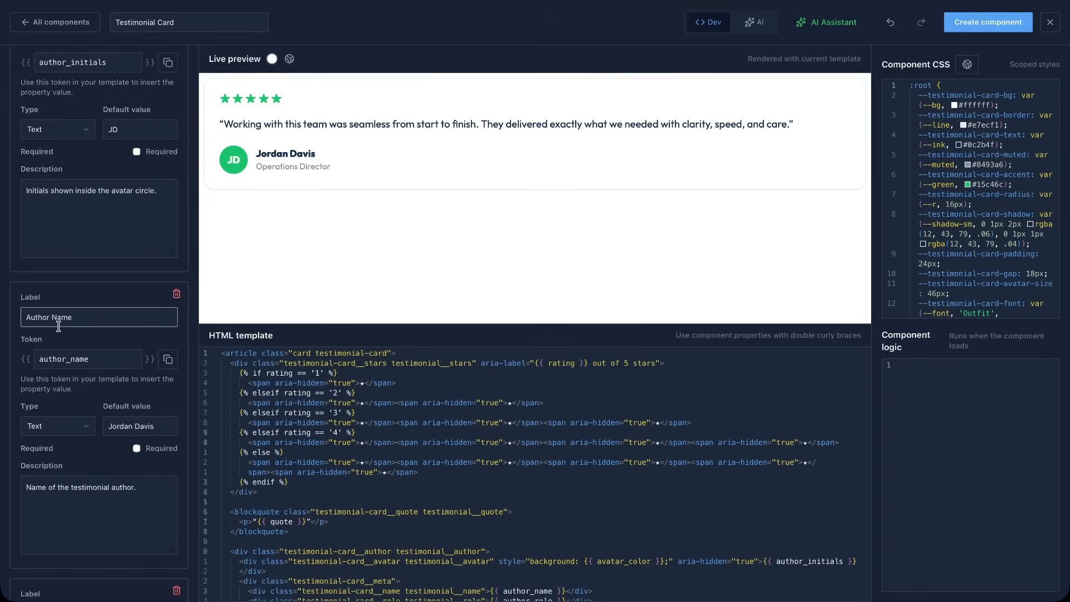
{"action": "scroll", "coordinate": [59, 327], "scroll_direction": "up", "scroll_amount": 10}
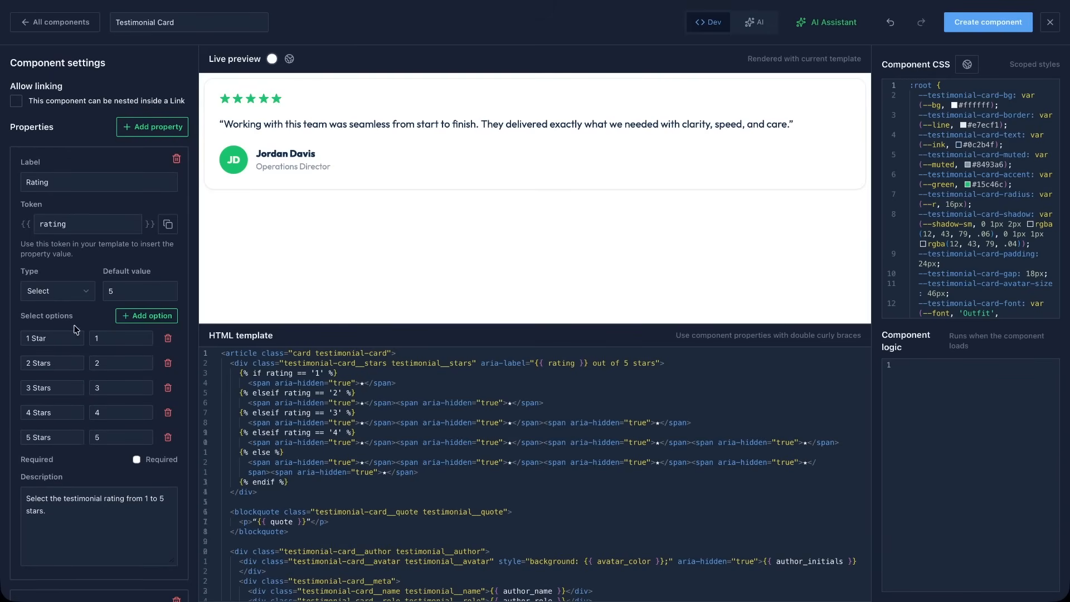
{"action": "left_click", "coordinate": [88, 296]}
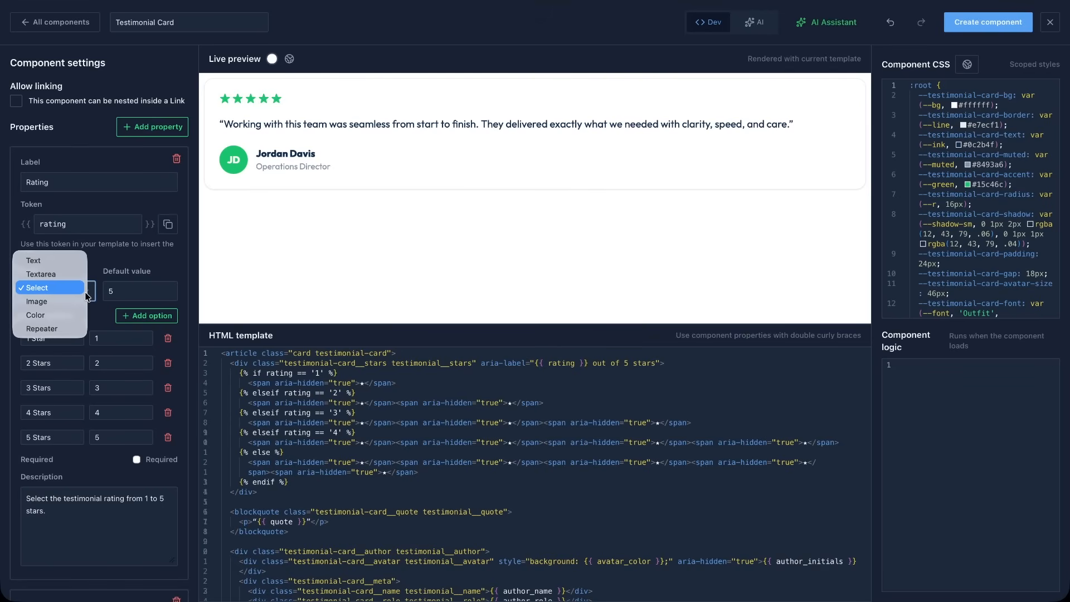
{"action": "left_click", "coordinate": [87, 296]}
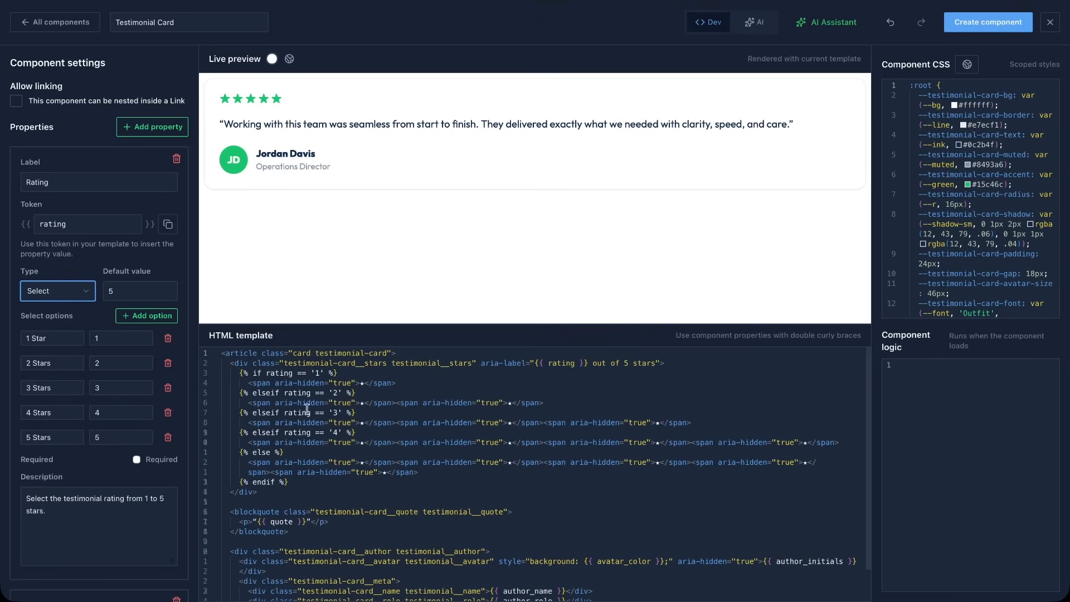
Examine the rating conditions in the HTML template, the Avatar Background property's type options and the testimonial card's component CSS.
{"action": "left_click_drag", "start_coordinate": [239, 373], "coordinate": [359, 374]}
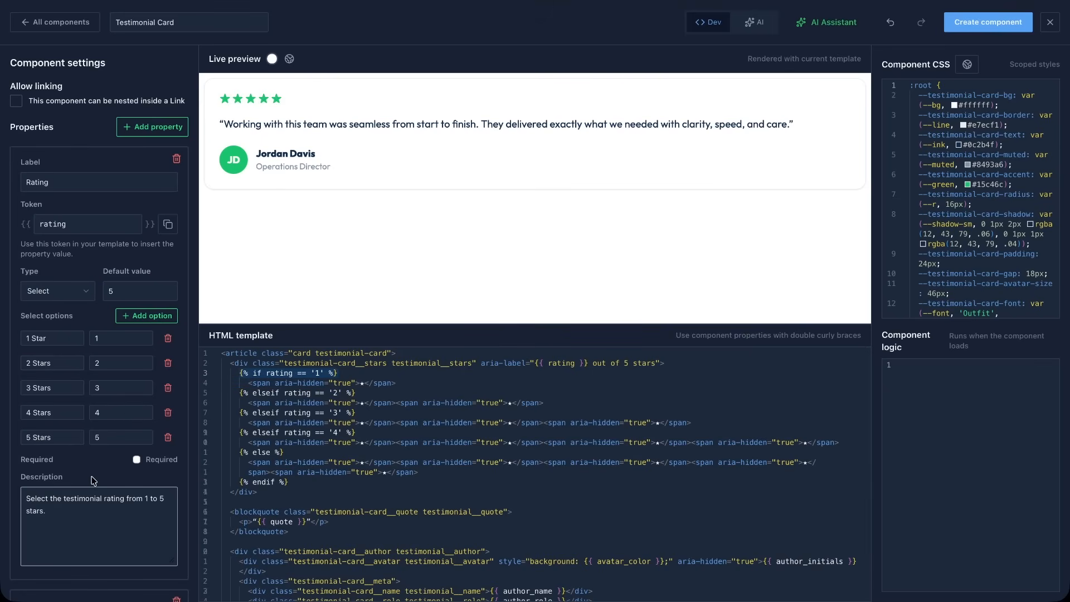
{"action": "scroll", "coordinate": [93, 474], "scroll_direction": "down", "scroll_amount": 15}
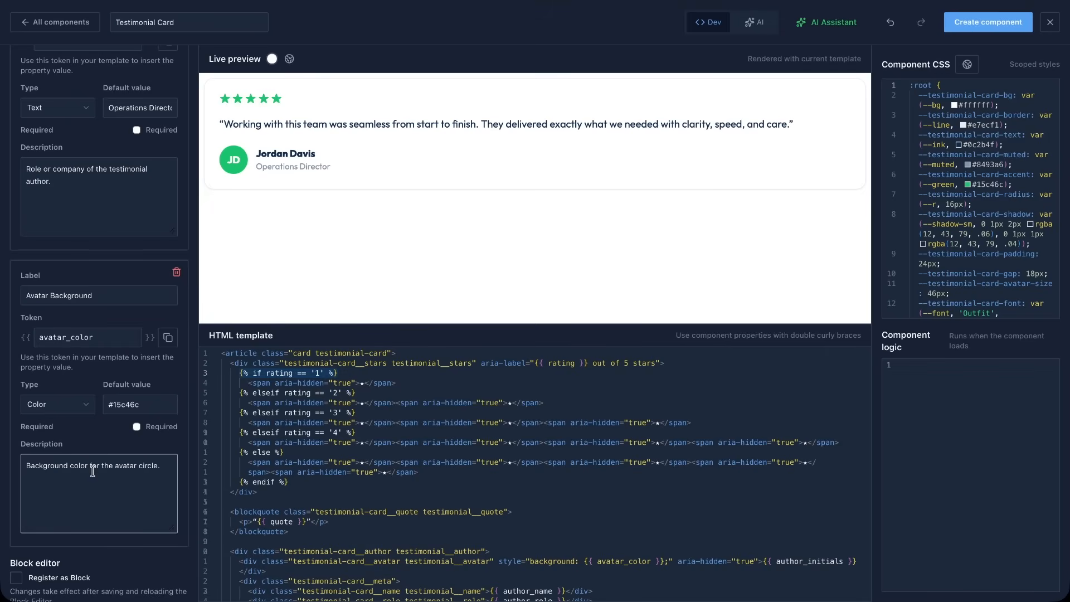
{"action": "left_click", "coordinate": [87, 409]}
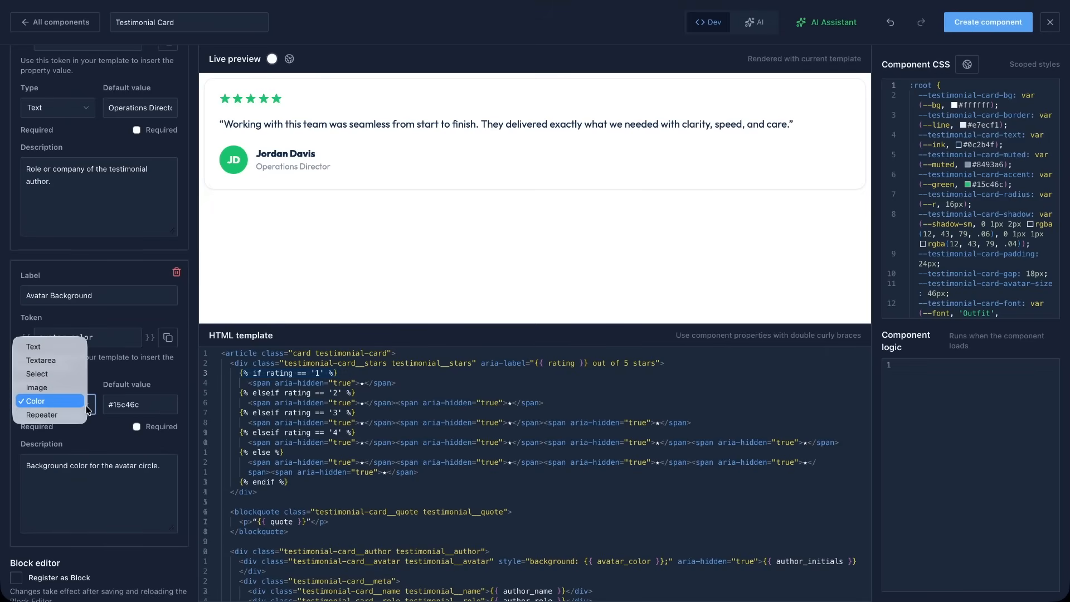
{"action": "left_click", "coordinate": [95, 409]}
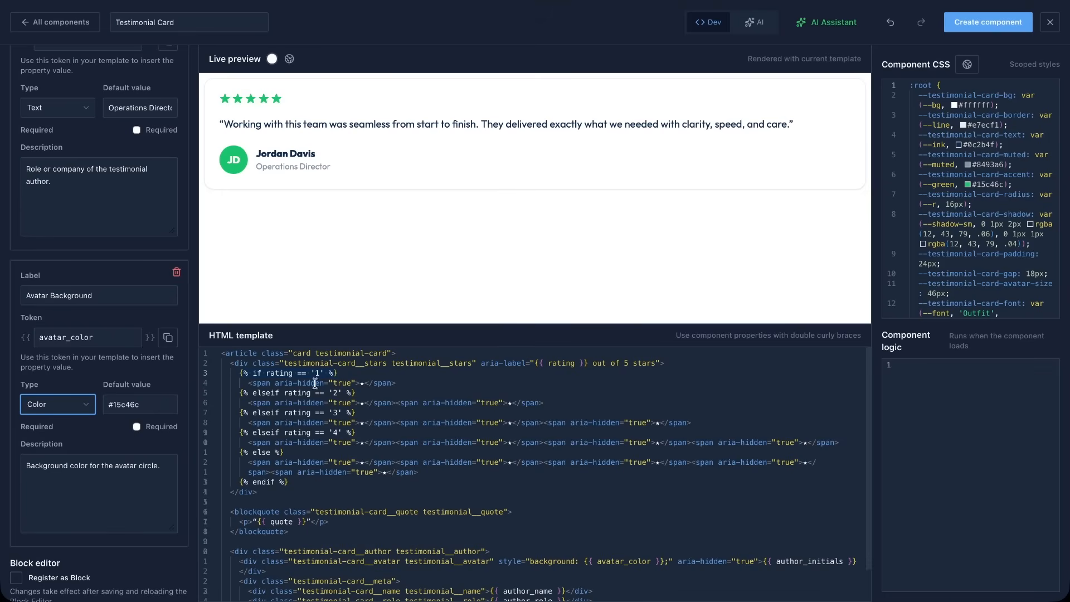
{"action": "scroll", "coordinate": [953, 269], "scroll_direction": "down", "scroll_amount": 5}
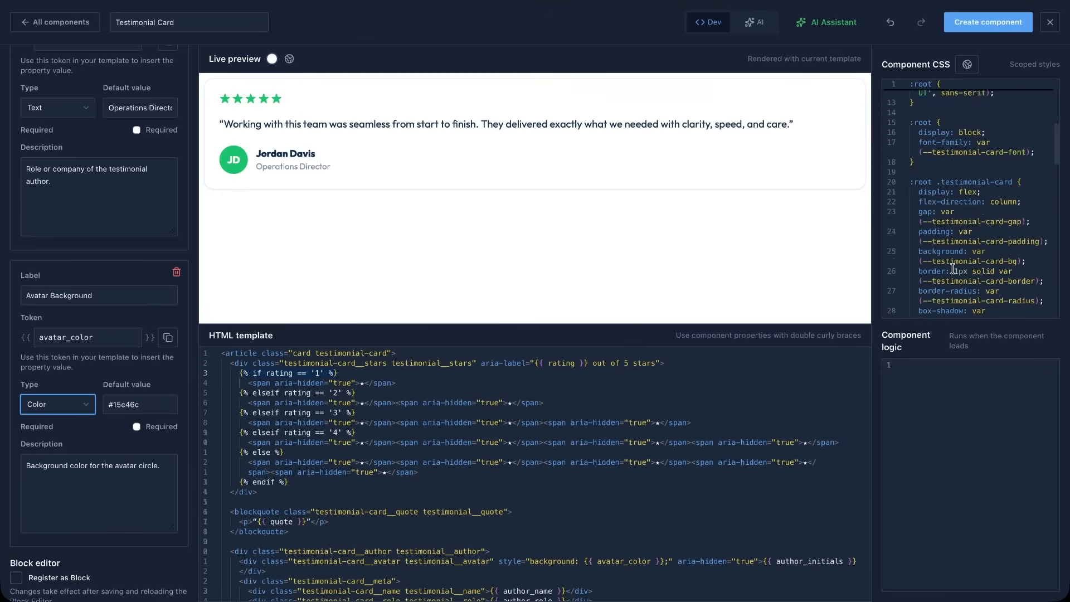
{"action": "scroll", "coordinate": [953, 268], "scroll_direction": "down", "scroll_amount": 10}
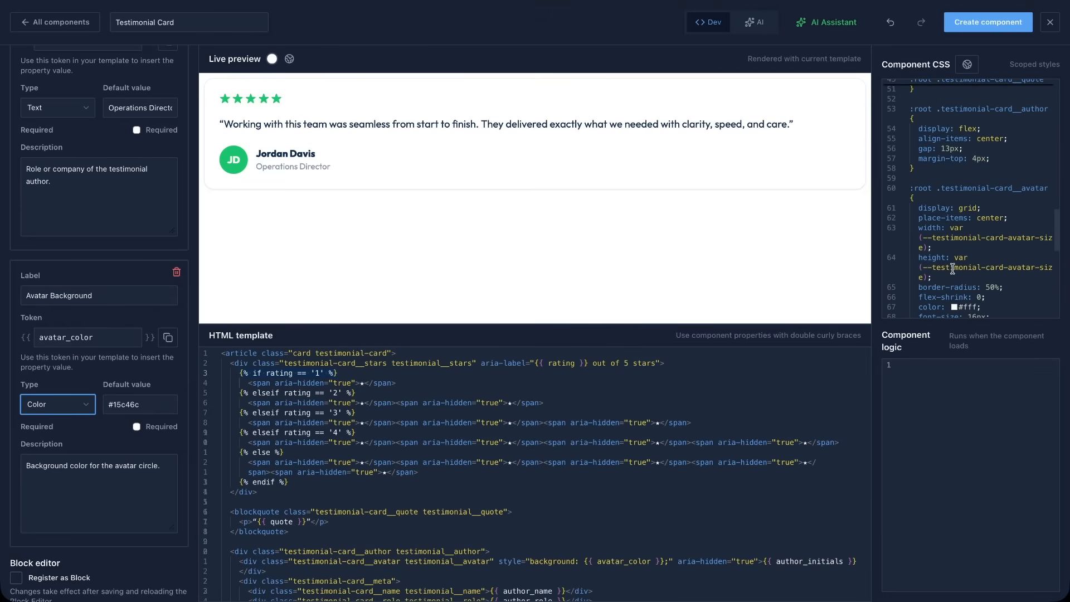
{"action": "scroll", "coordinate": [953, 269], "scroll_direction": "up", "scroll_amount": 3}
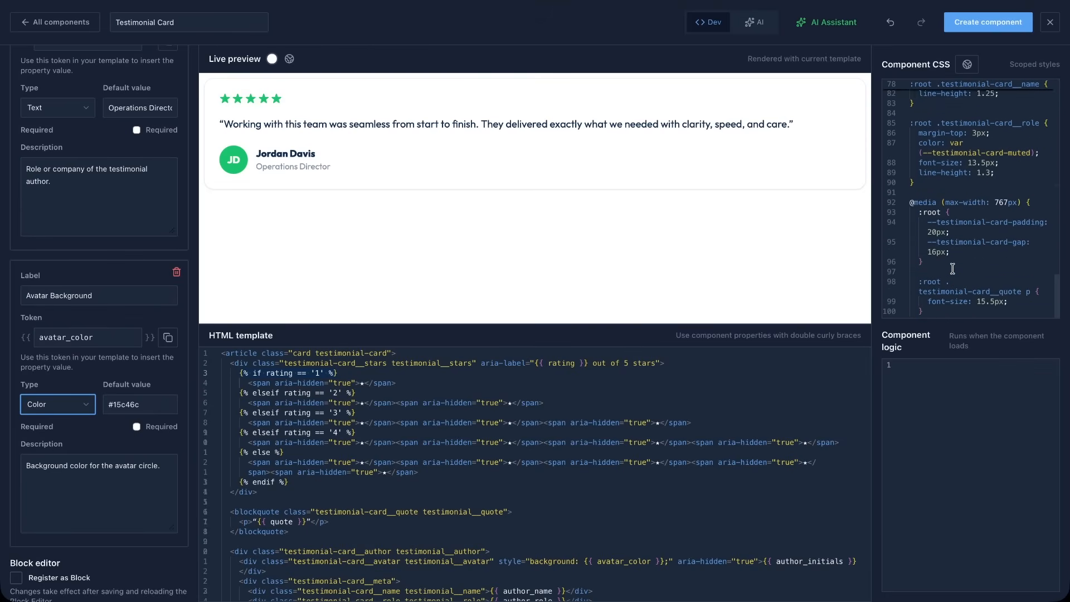
{"action": "scroll", "coordinate": [953, 269], "scroll_direction": "up", "scroll_amount": 4}
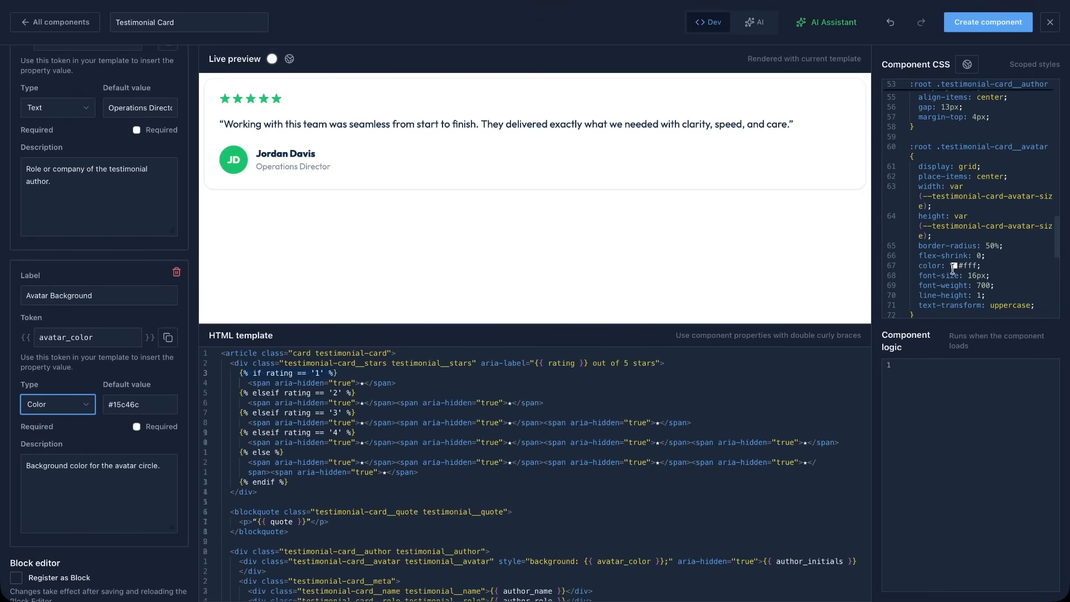
{"action": "scroll", "coordinate": [953, 269], "scroll_direction": "up", "scroll_amount": 5}
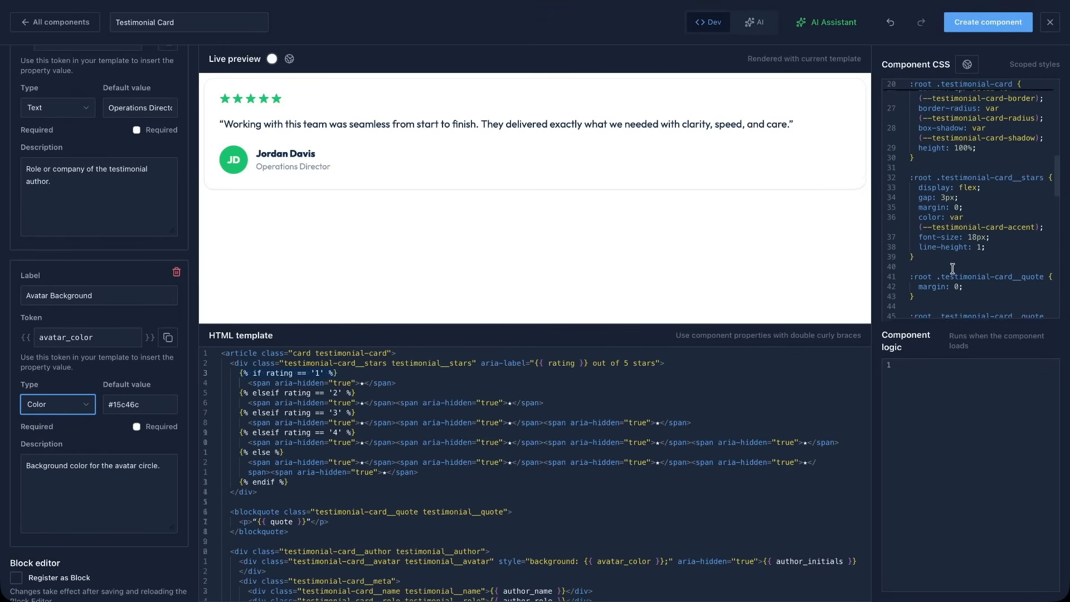
{"action": "scroll", "coordinate": [953, 269], "scroll_direction": "up", "scroll_amount": 4}
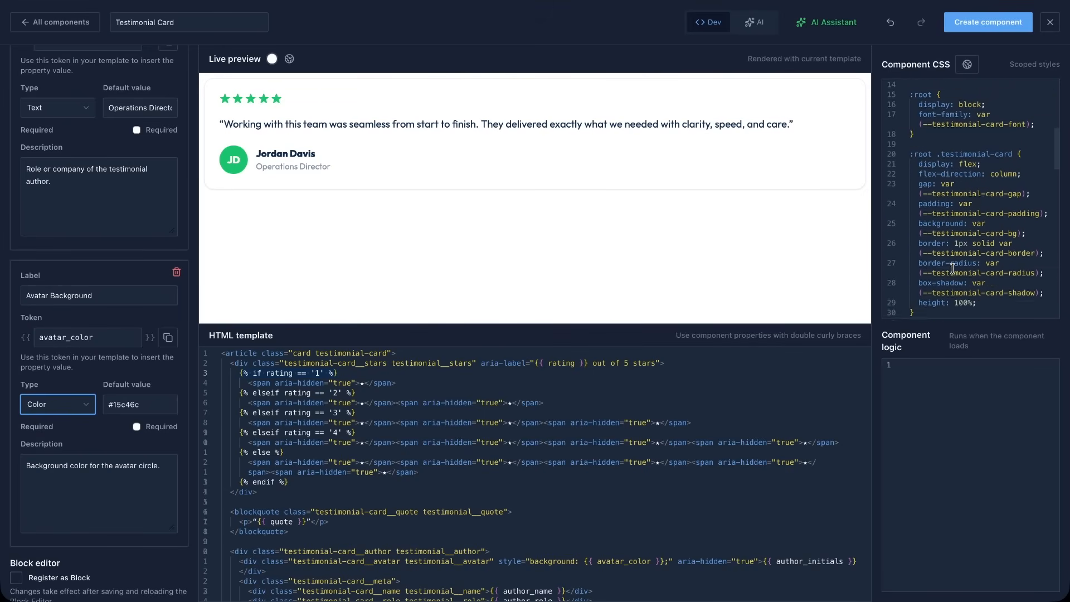
{"action": "scroll", "coordinate": [953, 269], "scroll_direction": "up", "scroll_amount": 3}
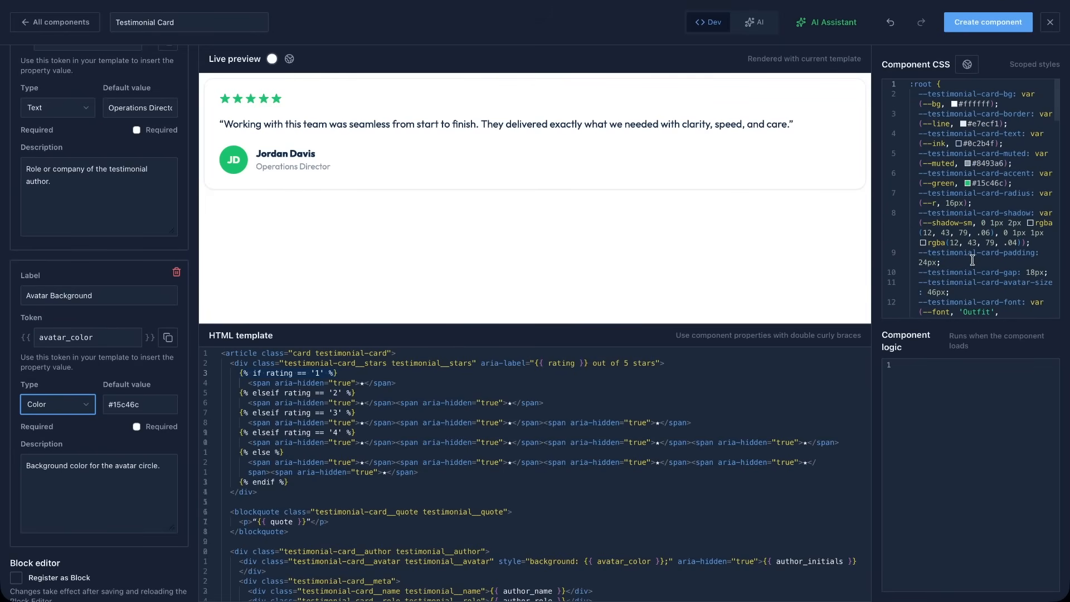
Replace the testimonial card's accent color value in the component CSS with a blue variable from the design system.
{"action": "double_click", "coordinate": [985, 183]}
{"action": "left_click_drag", "start_coordinate": [1040, 175], "coordinate": [1005, 184]}
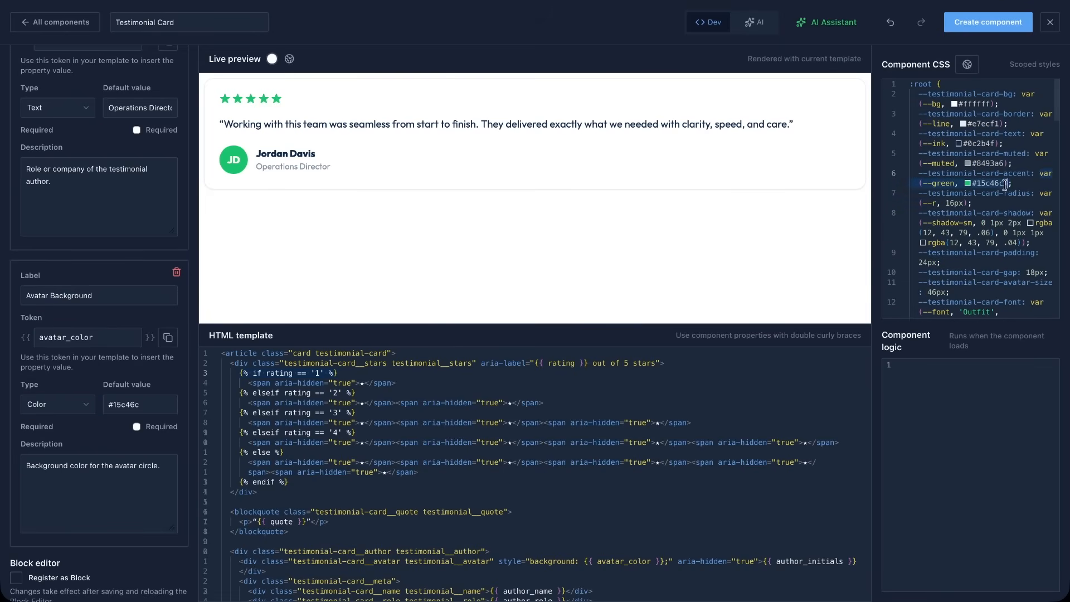
{"action": "left_click", "coordinate": [969, 66]}
{"action": "scroll", "coordinate": [925, 234], "scroll_direction": "down", "scroll_amount": 3}
{"action": "scroll", "coordinate": [924, 234], "scroll_direction": "down", "scroll_amount": 2}
{"action": "left_click", "coordinate": [804, 127]}
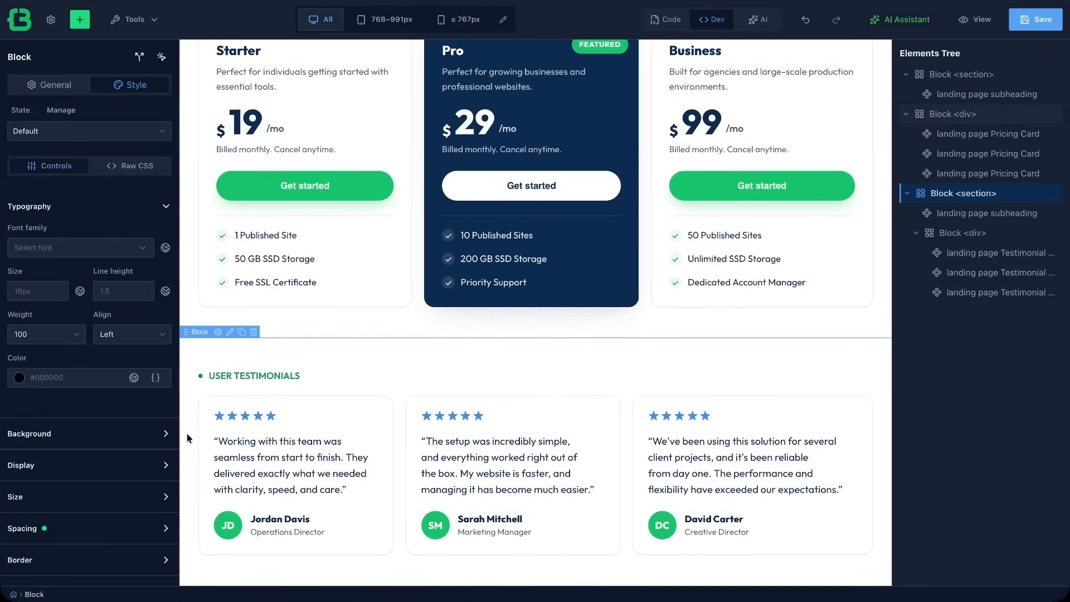
Start another new HTML/CSS component in the Component Builder and open the AI Assistant for it.
{"action": "left_click", "coordinate": [156, 21]}
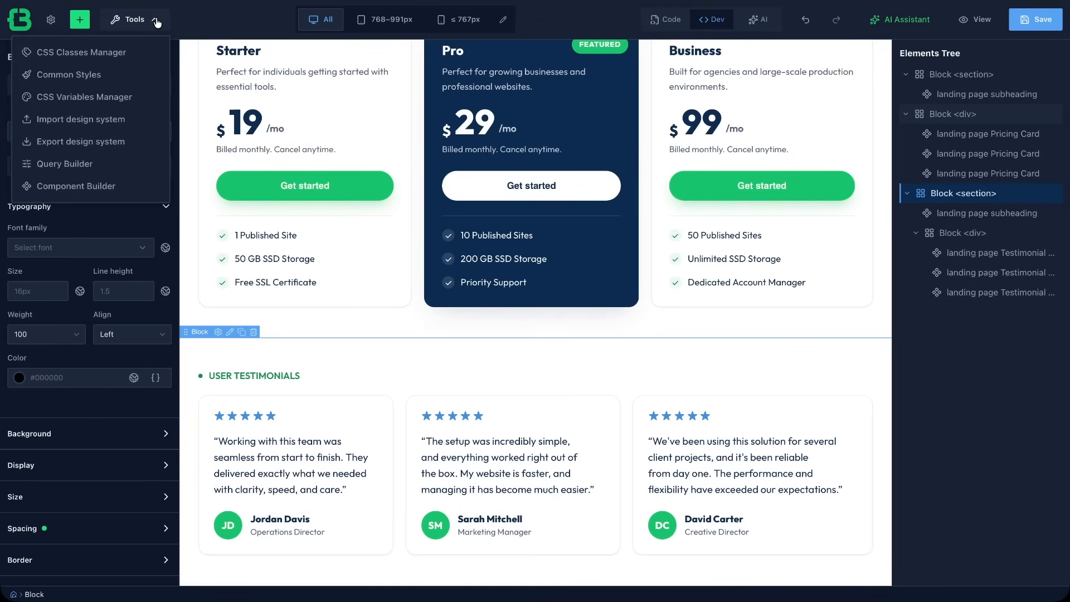
{"action": "left_click", "coordinate": [96, 187]}
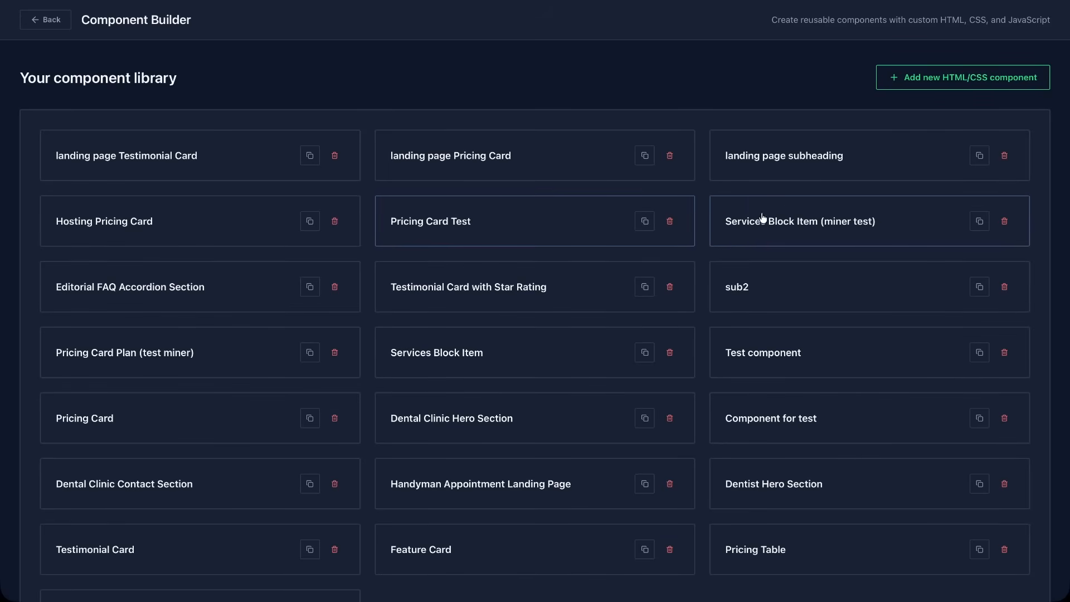
{"action": "left_click", "coordinate": [958, 78]}
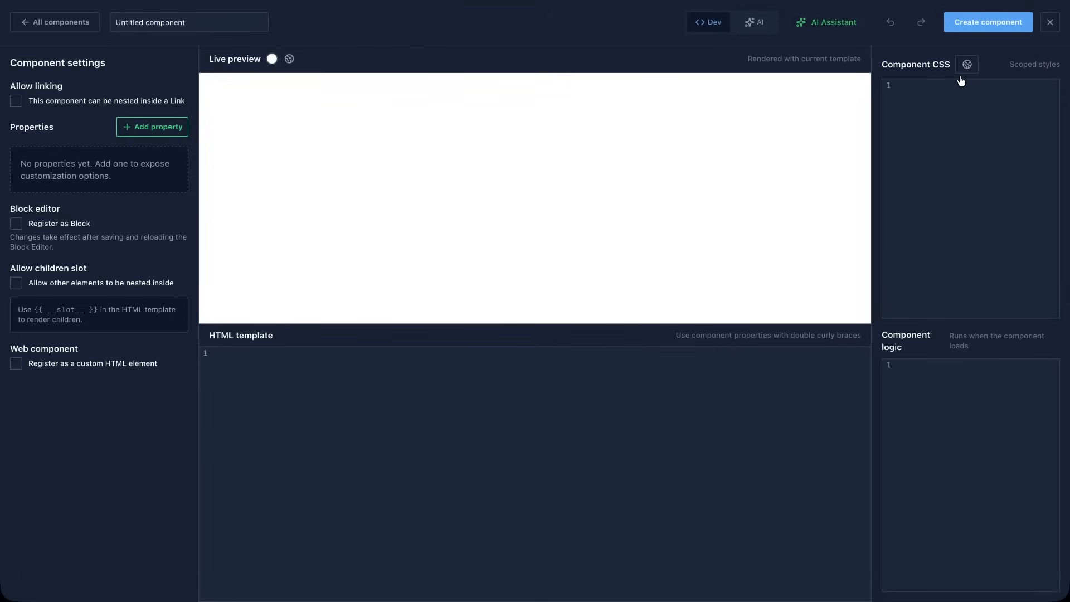
{"action": "left_click", "coordinate": [834, 24]}
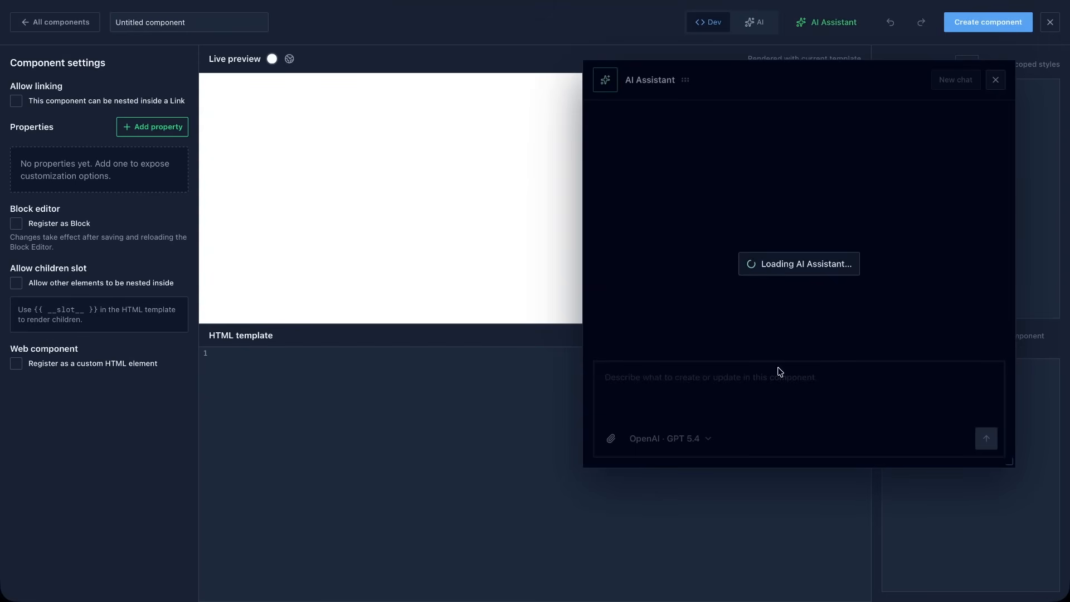
Ask the AI Assistant for an expandable card with Title, Short description, Expanded content and Button label properties and a JavaScript toggle working per instance.
{"action": "left_click", "coordinate": [746, 377]}
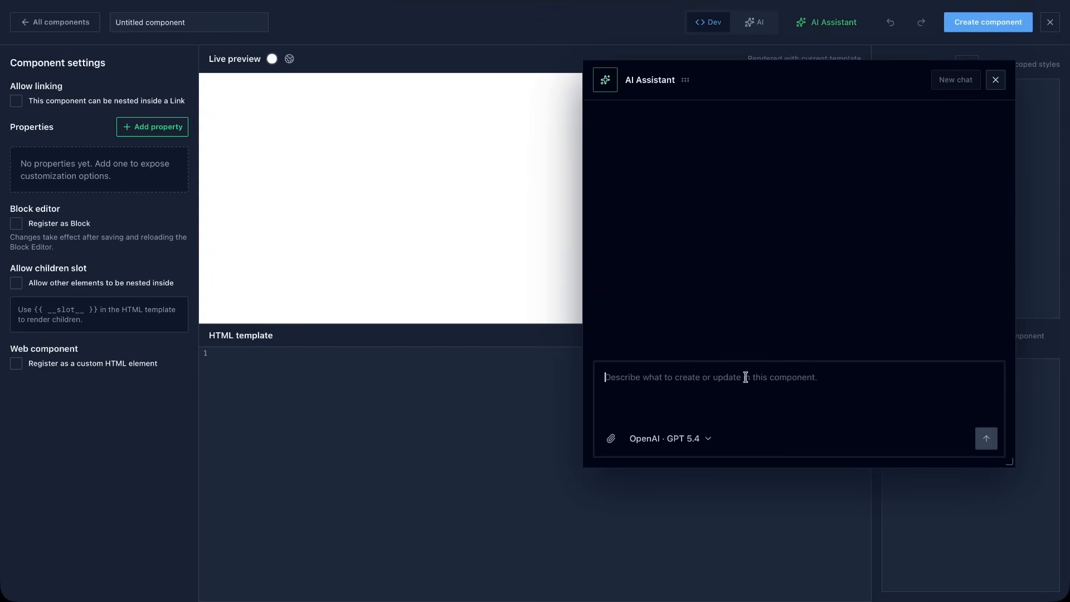
{"action": "key", "text": "ctrl+v"}
{"action": "scroll", "coordinate": [842, 350], "scroll_direction": "down", "scroll_amount": 2}
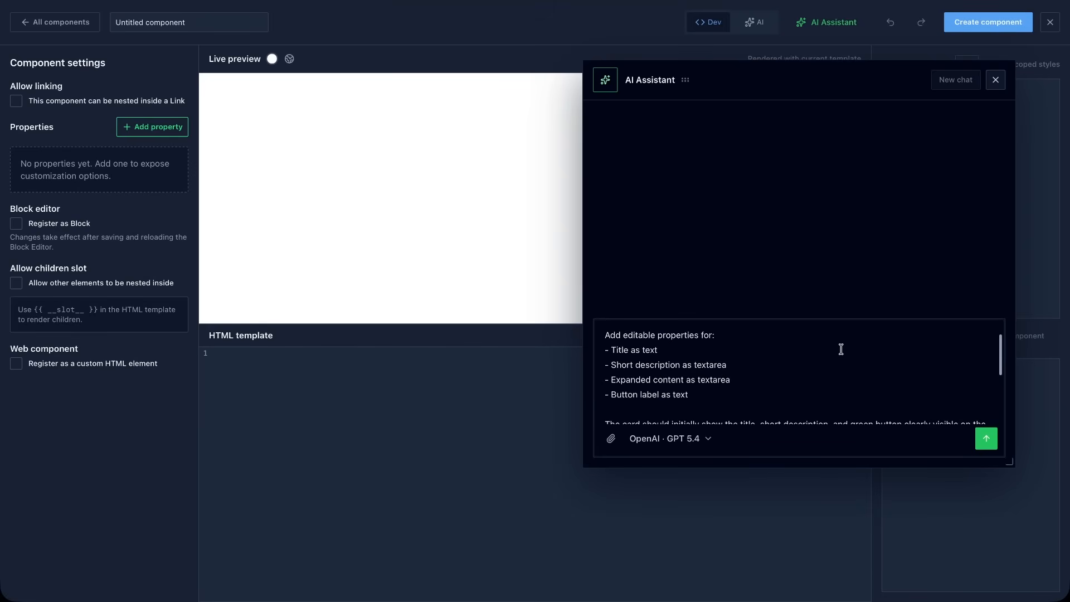
{"action": "scroll", "coordinate": [841, 350], "scroll_direction": "down", "scroll_amount": 3}
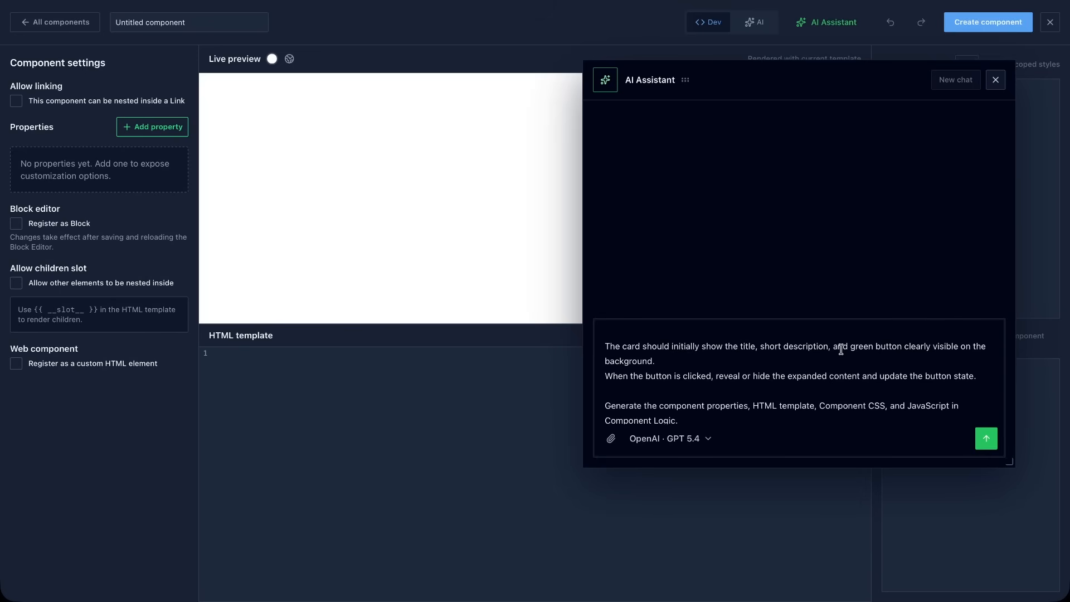
{"action": "scroll", "coordinate": [841, 349], "scroll_direction": "down", "scroll_amount": 2}
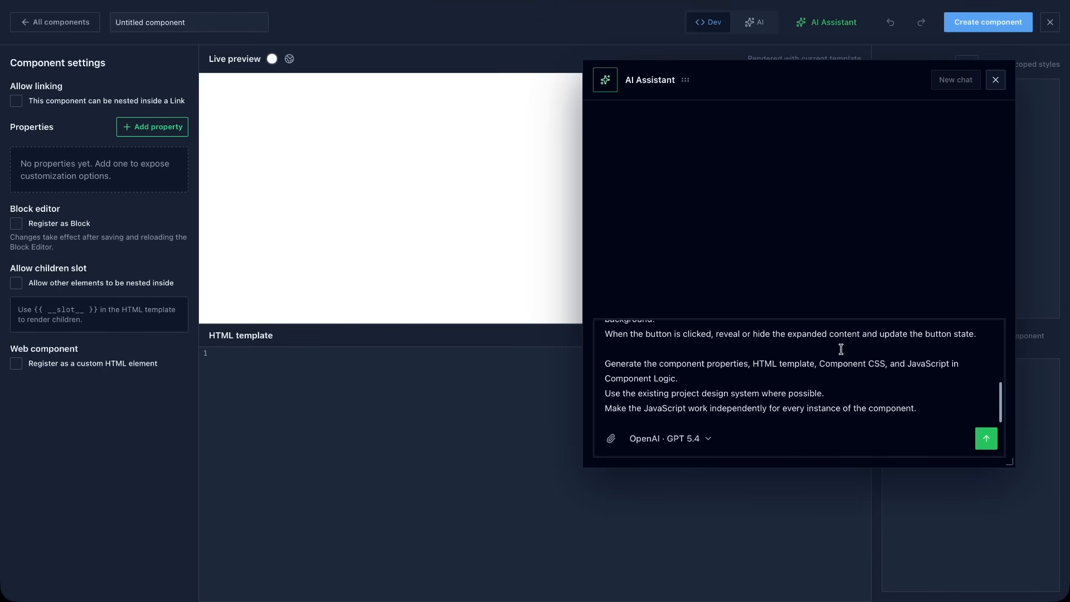
{"action": "left_click", "coordinate": [988, 442]}
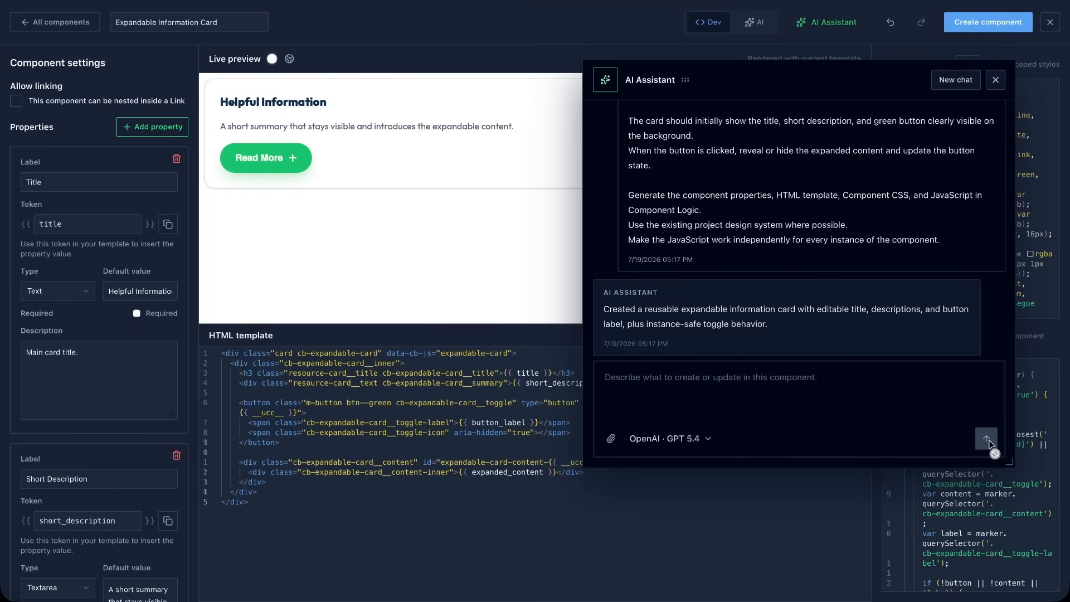
Close the AI Assistant, test the Read More toggle in the live preview and save the expandable information card component.
{"action": "left_click", "coordinate": [995, 80]}
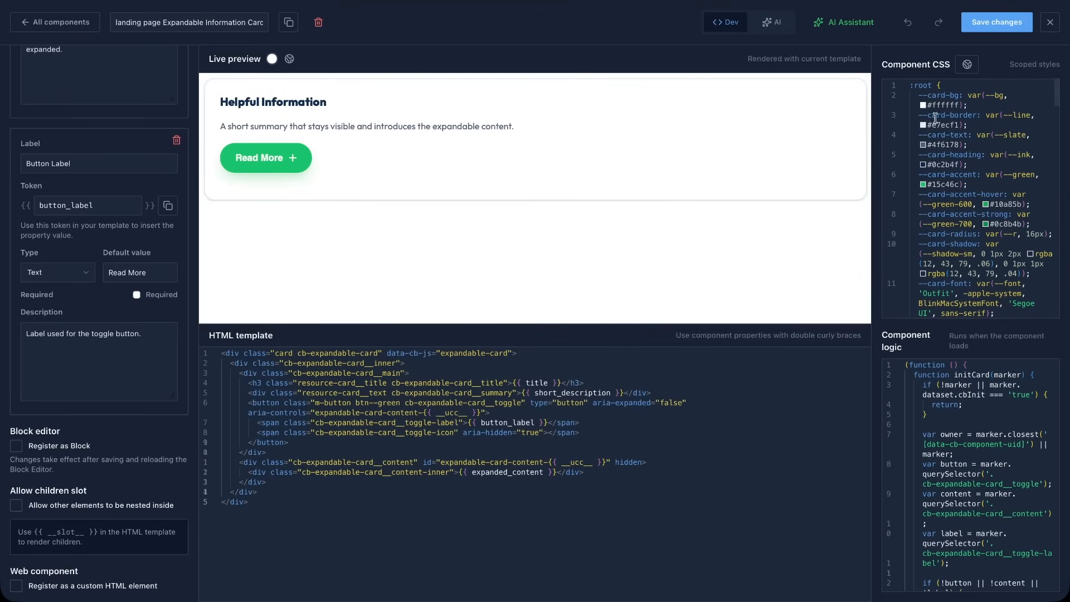
{"action": "left_click", "coordinate": [296, 169]}
{"action": "left_click", "coordinate": [296, 169]}
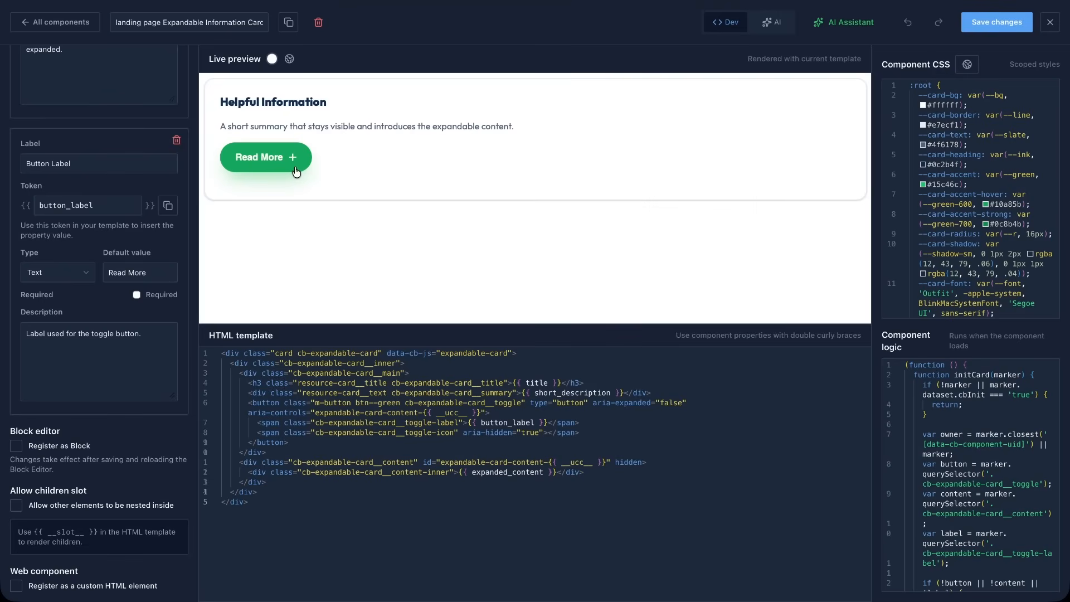
{"action": "left_click", "coordinate": [296, 169]}
{"action": "left_click", "coordinate": [296, 169]}
{"action": "left_click", "coordinate": [983, 28]}
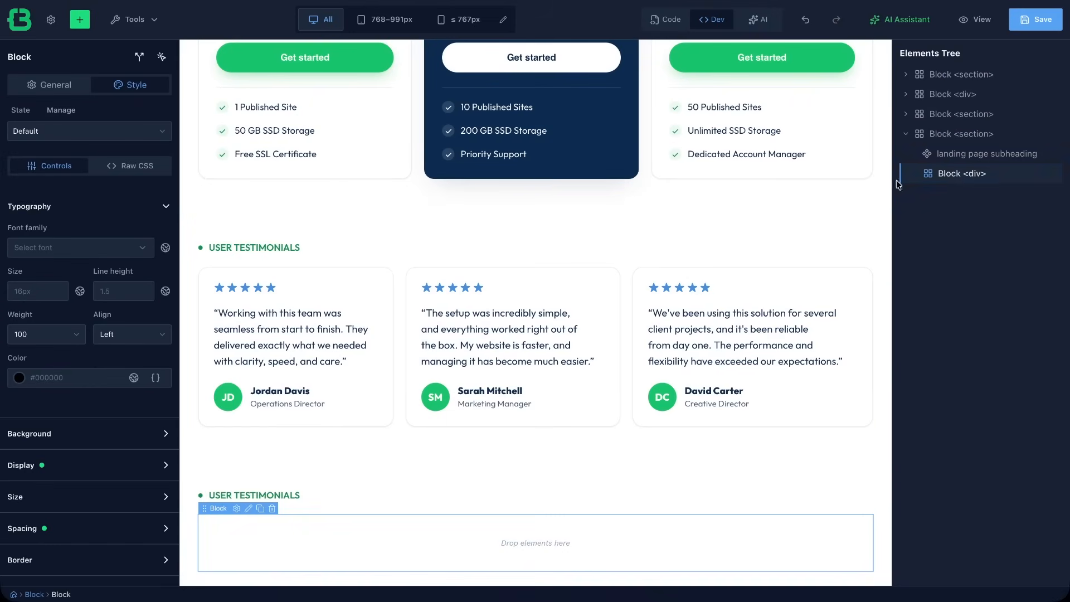
Insert the landing page Expandable Information Card component into the empty block of the last section.
{"action": "left_click", "coordinate": [80, 22]}
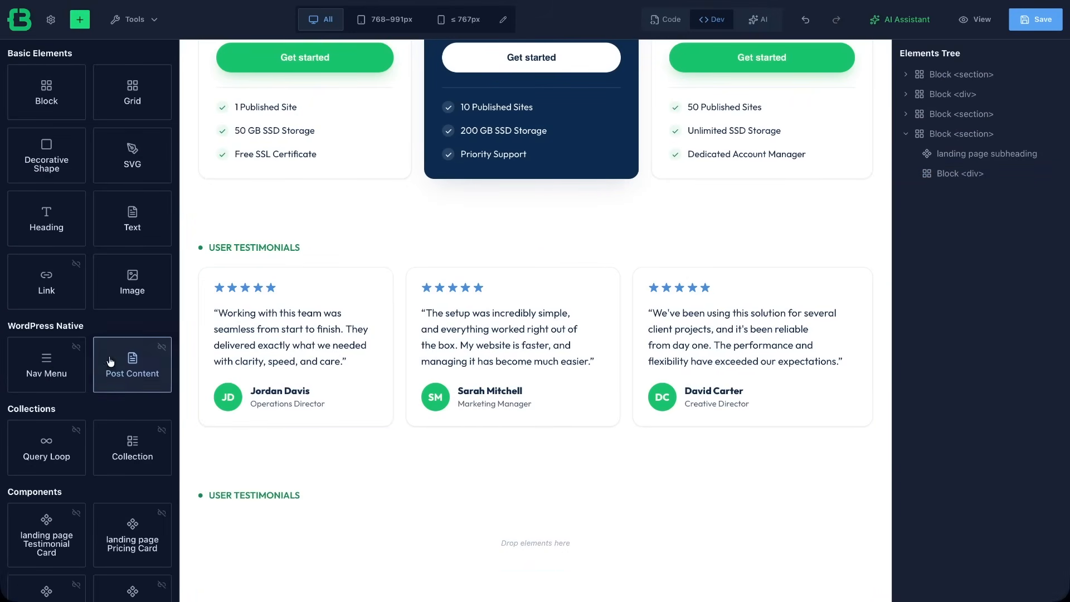
{"action": "scroll", "coordinate": [47, 557], "scroll_direction": "down", "scroll_amount": 10}
{"action": "left_click_drag", "start_coordinate": [48, 575], "coordinate": [529, 552]}
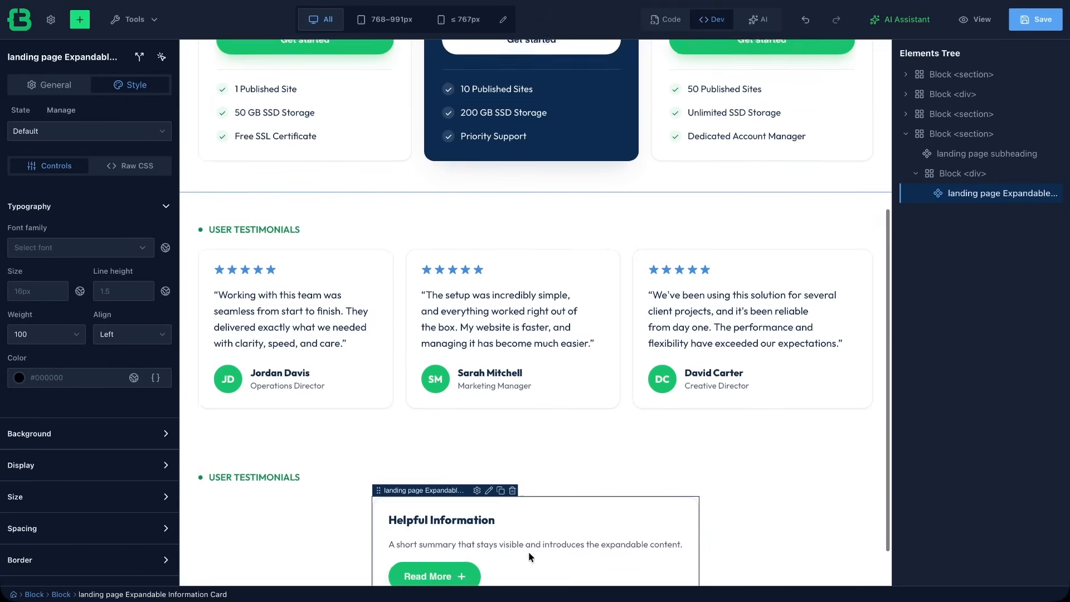
Duplicate the expandable information card twice within its block to make three cards.
{"action": "right_click", "coordinate": [970, 194]}
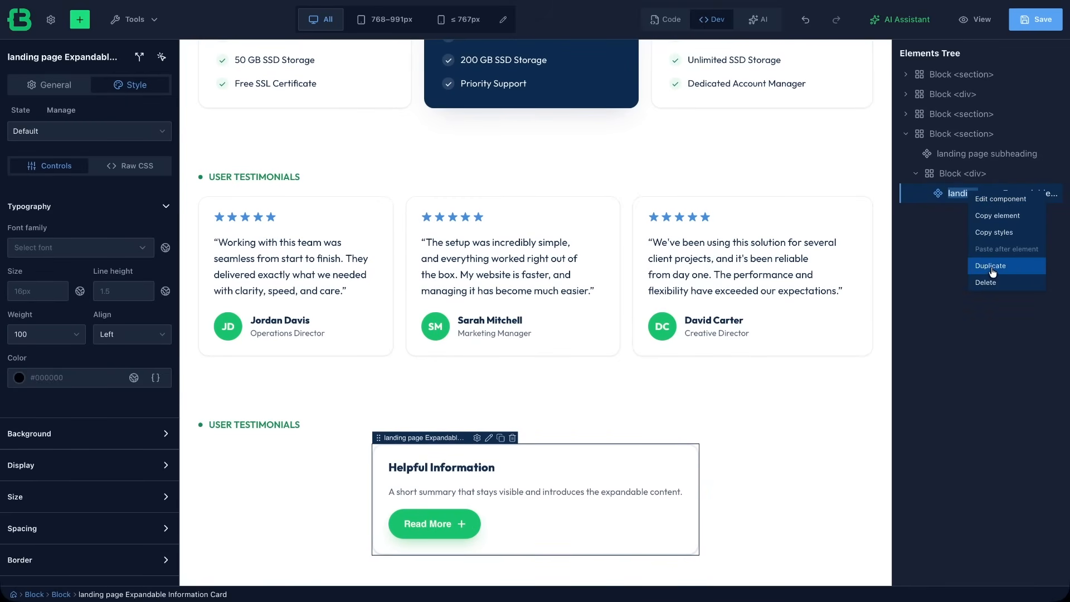
{"action": "left_click", "coordinate": [991, 266]}
{"action": "right_click", "coordinate": [993, 212]}
{"action": "left_click", "coordinate": [1016, 288]}
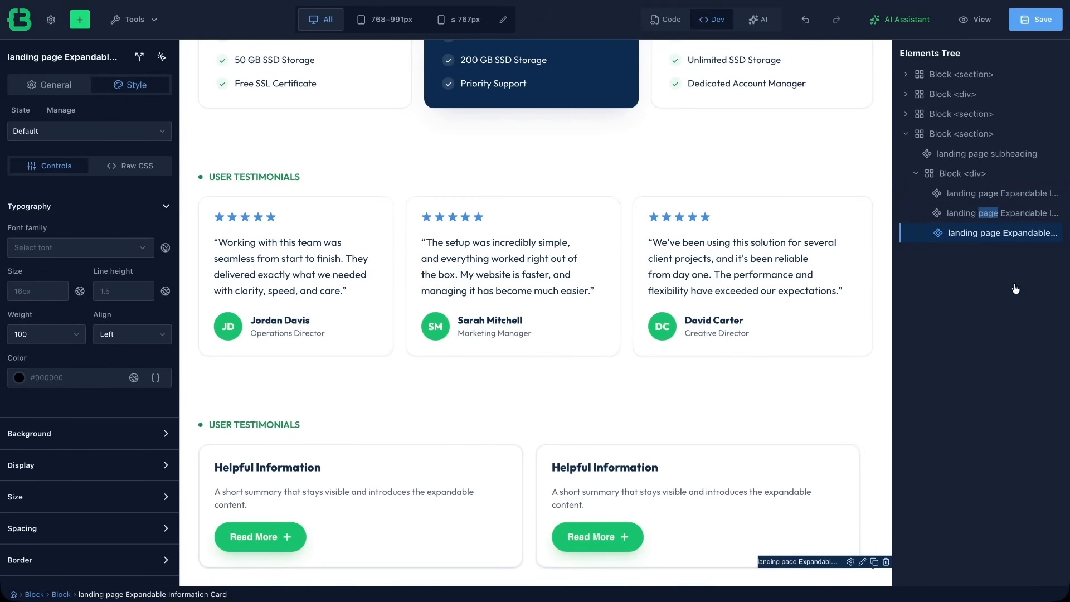
Set the first expandable card's title to "Flexible Customization" and its short description to "Everything you need to launch your first project.".
{"action": "scroll", "coordinate": [706, 500], "scroll_direction": "down", "scroll_amount": 2}
{"action": "triple_click", "coordinate": [98, 215]}
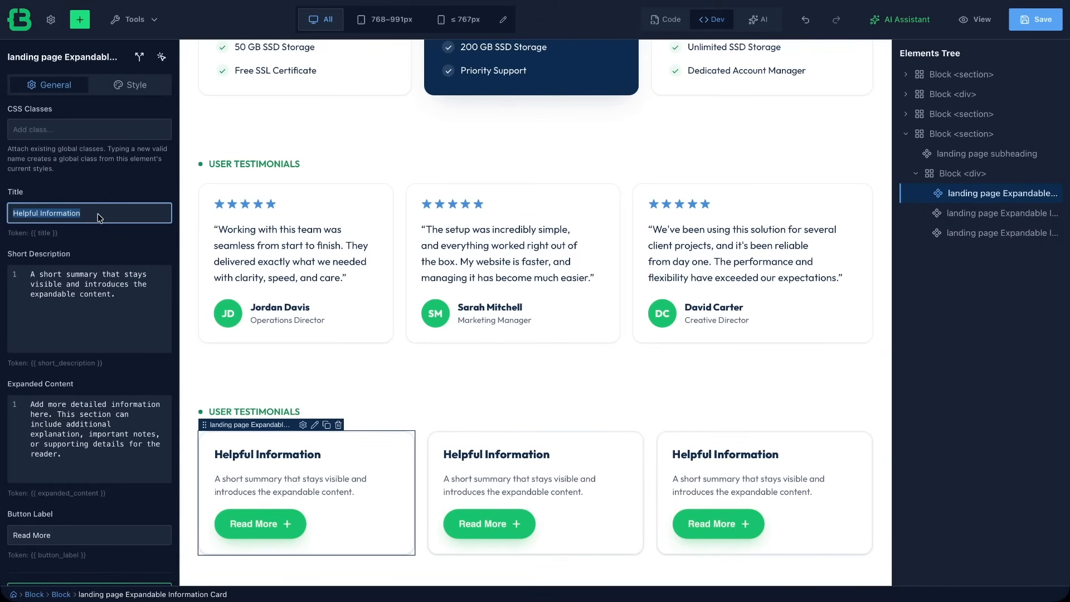
{"action": "type", "text": "Flexible Customization"}
{"action": "left_click", "coordinate": [89, 351]}
{"action": "key", "text": "ctrl+a"}
{"action": "type", "text": "Everything you need to launch your first project."}
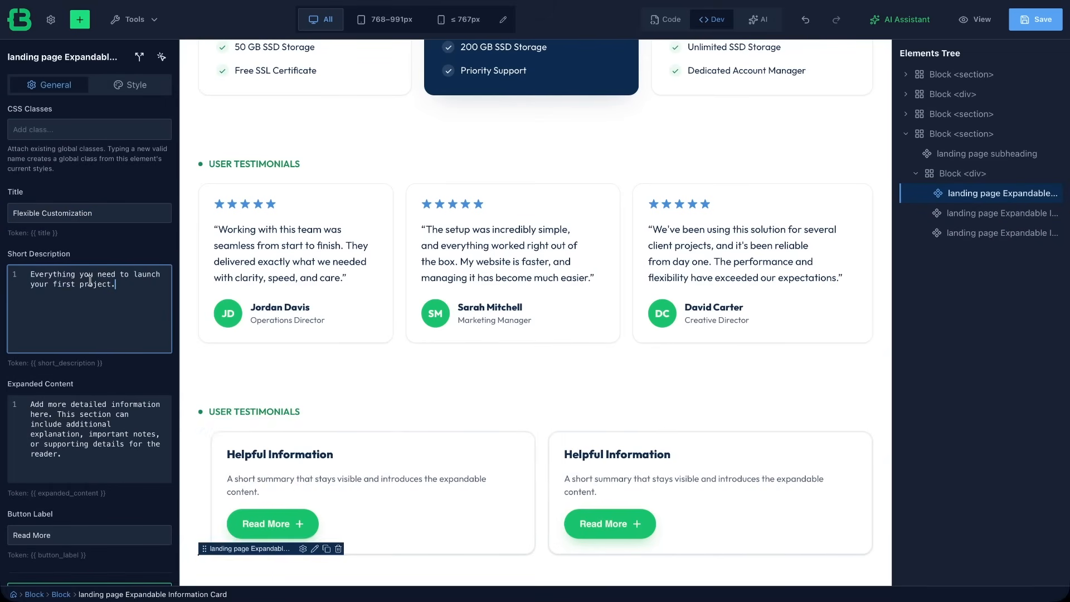
Replace the first card's expanded content with the text starting "Create your project, configure the essential settings, and start building with reusable components.".
{"action": "left_click", "coordinate": [80, 424]}
{"action": "key", "text": "ctrl+a"}
{"action": "type", "text": "Create your project, configure the essential settings, and start building with reusable components. As your project grows, you can continue expanding it without changing the overall structure."}
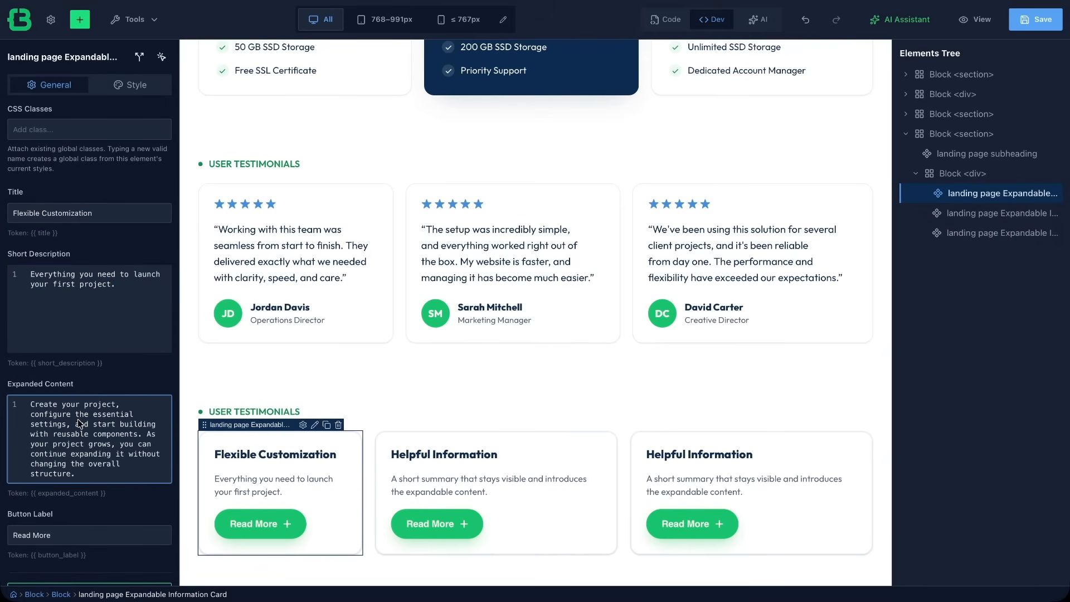
Set the second expandable card's title to "Getting Started" and its short description to "Adapt every component to your project's needs.".
{"action": "triple_click", "coordinate": [71, 214]}
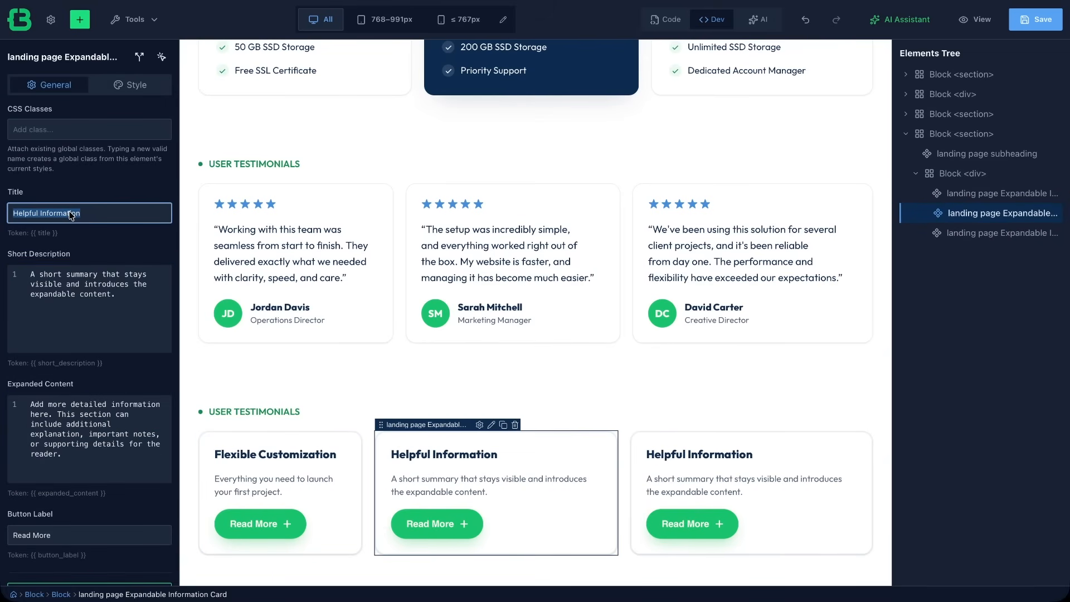
{"action": "type", "text": "Getting Started"}
{"action": "left_click", "coordinate": [62, 285]}
{"action": "key", "text": "ctrl+a"}
{"action": "type", "text": "Adapt every component to your project's needs."}
Replace the second card's expanded content with the text starting "Update properties, modify the HTML template, customize the CSS, or extend functionality with JavaScript.".
{"action": "left_click", "coordinate": [80, 429]}
{"action": "key", "text": "ctrl+a"}
{"action": "type", "text": "Update properties, modify the HTML template, customize the CSS, or extend functionality with JavaScript. You stay in full control while keeping every component reusable across your website."}
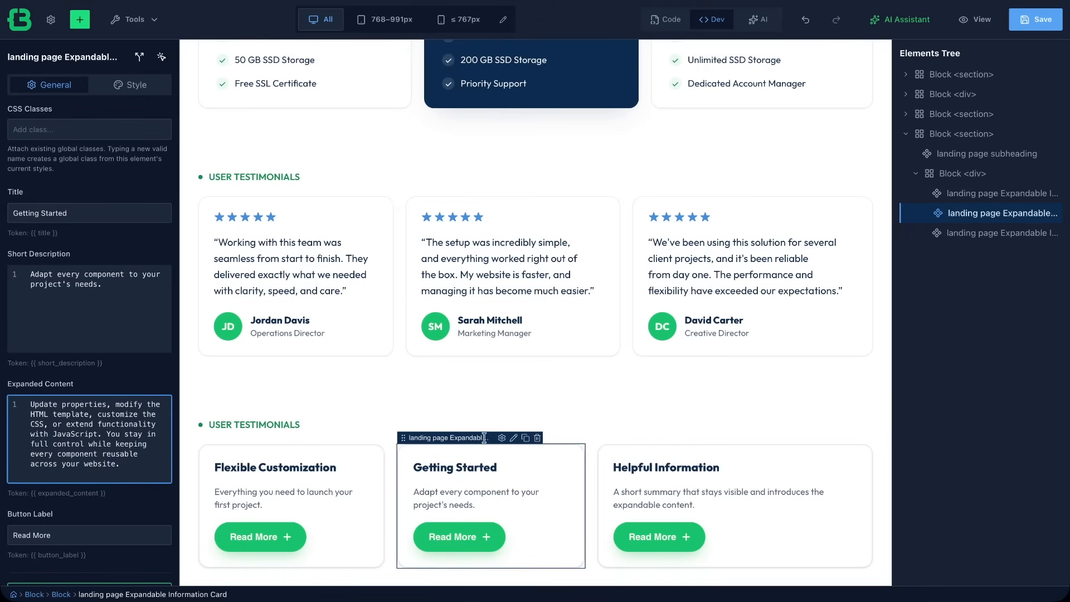
Set the third expandable card's title to "Reusable Components" and its short description to "Build once and reuse everywhere you will need.".
{"action": "left_click", "coordinate": [624, 459]}
{"action": "triple_click", "coordinate": [86, 214]}
{"action": "type", "text": "Reusable Components"}
{"action": "left_click", "coordinate": [69, 290]}
{"action": "key", "text": "ctrl+a"}
{"action": "type", "text": "Build once and reuse everywhere."}
{"action": "key", "text": "Return"}
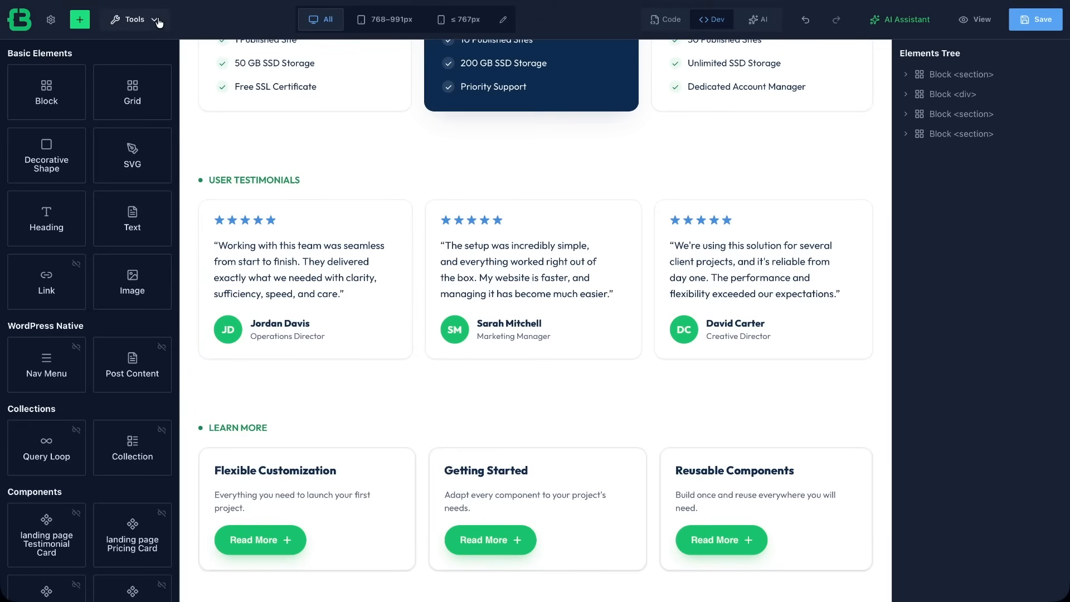
Open the "landing page Pricing Card" component in the Component Builder and allow other elements to be nested inside it.
{"action": "left_click", "coordinate": [159, 22]}
{"action": "left_click", "coordinate": [101, 185]}
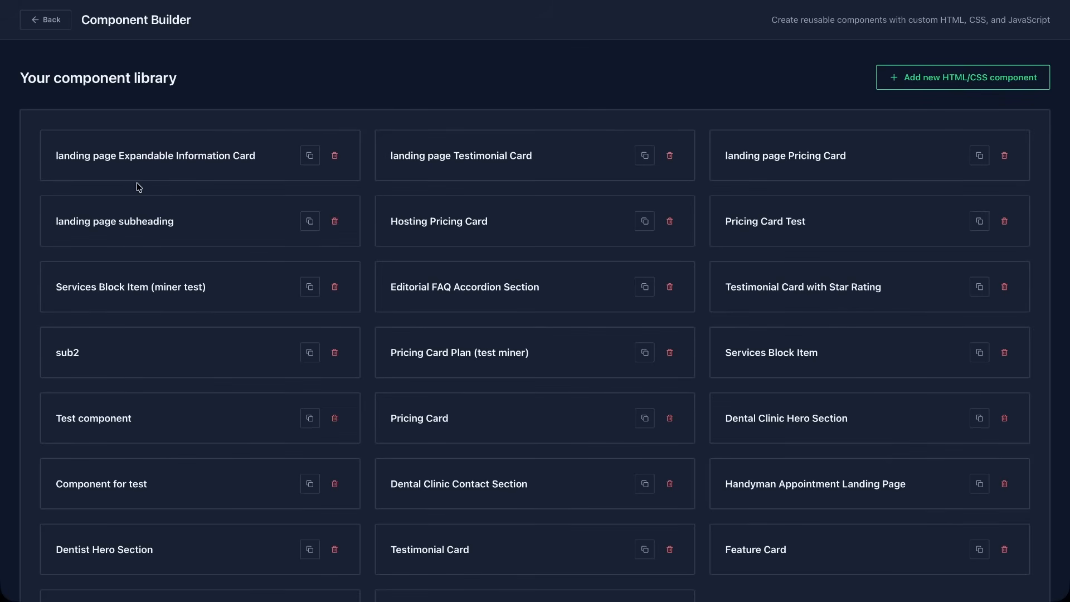
{"action": "left_click", "coordinate": [888, 165]}
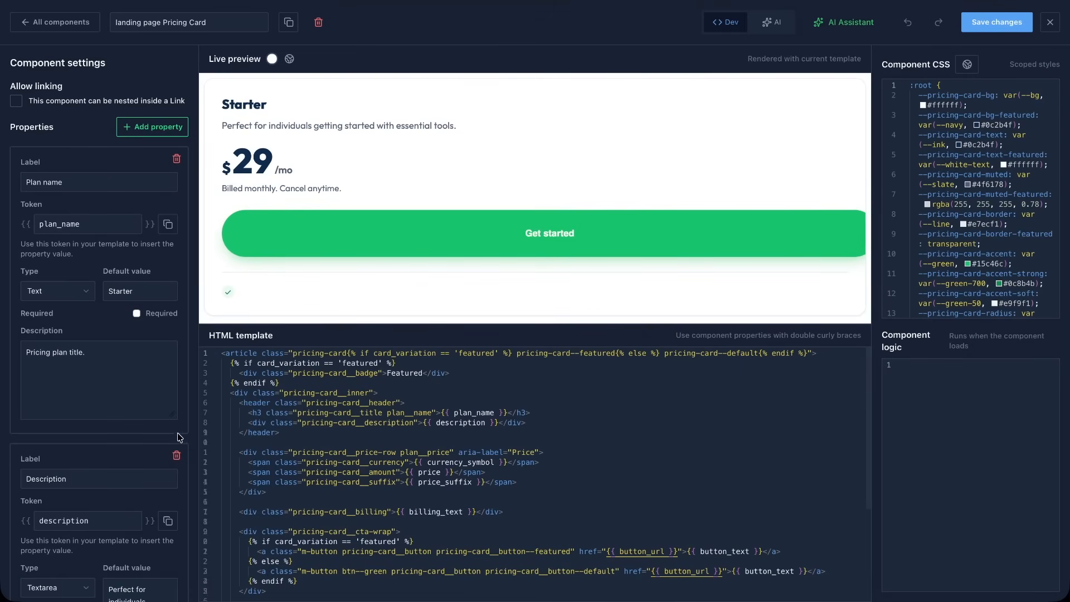
{"action": "scroll", "coordinate": [176, 437], "scroll_direction": "down", "scroll_amount": 15}
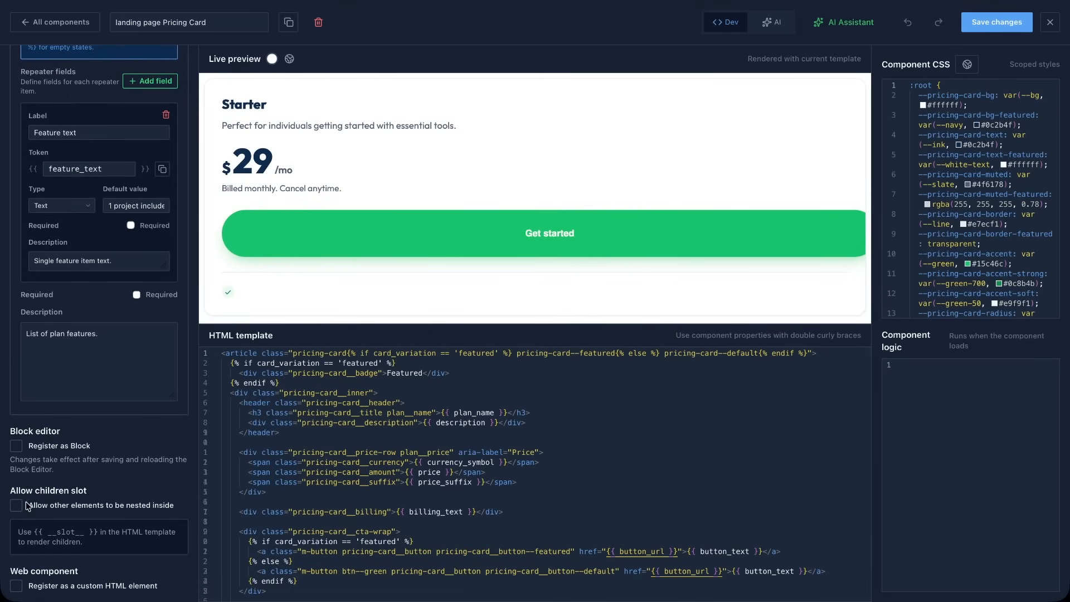
{"action": "left_click", "coordinate": [16, 505]}
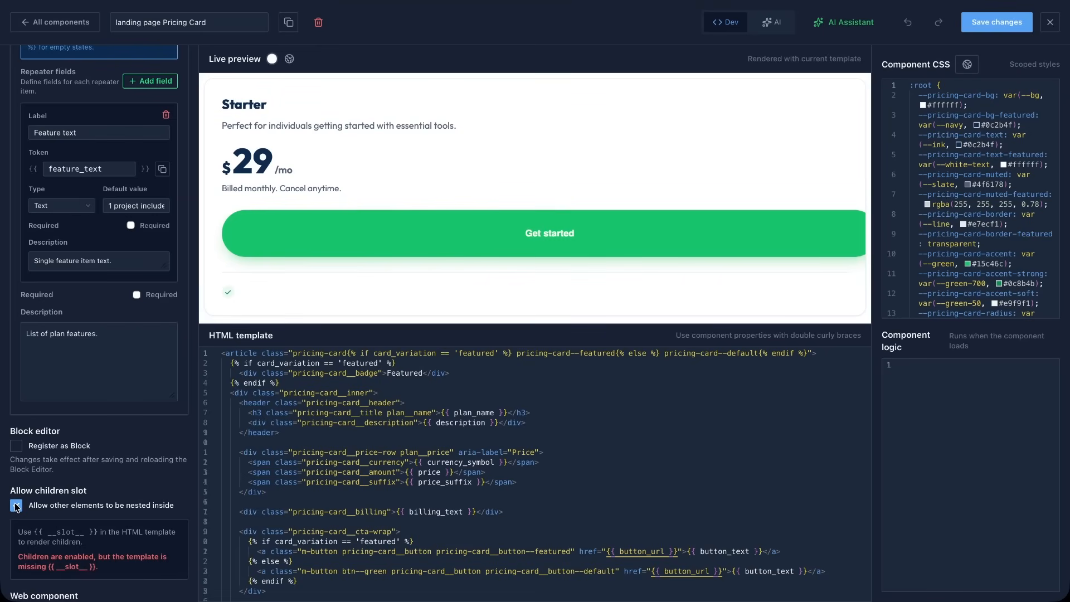
Add a div with class "pricing-card__slot" containing {{ __slot__ }} after the features list in the pricing card's HTML template.
{"action": "left_click_drag", "start_coordinate": [34, 533], "coordinate": [98, 532]}
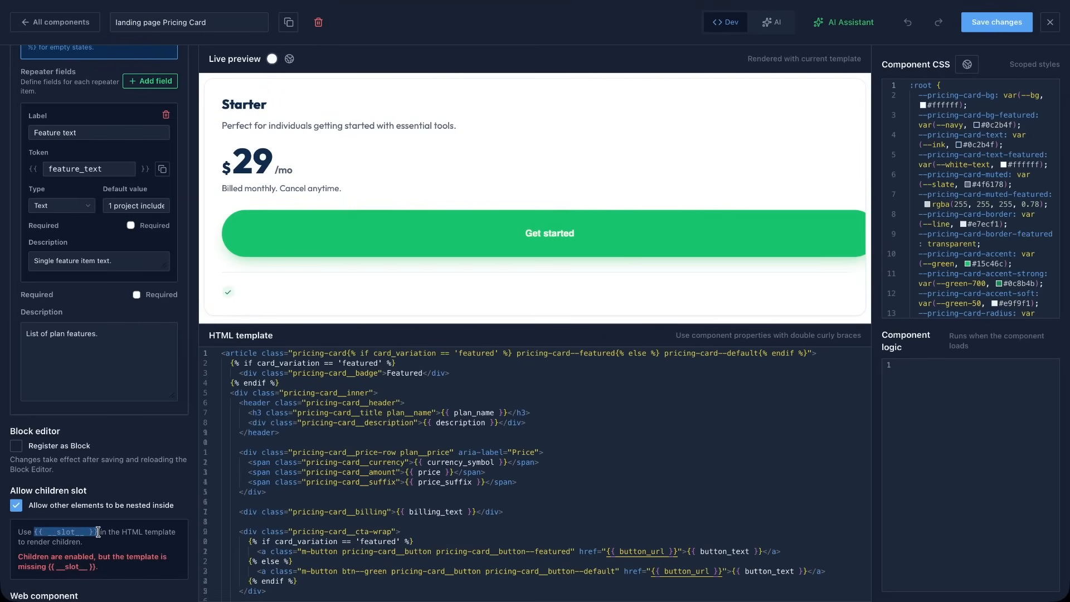
{"action": "scroll", "coordinate": [346, 512], "scroll_direction": "down", "scroll_amount": 3}
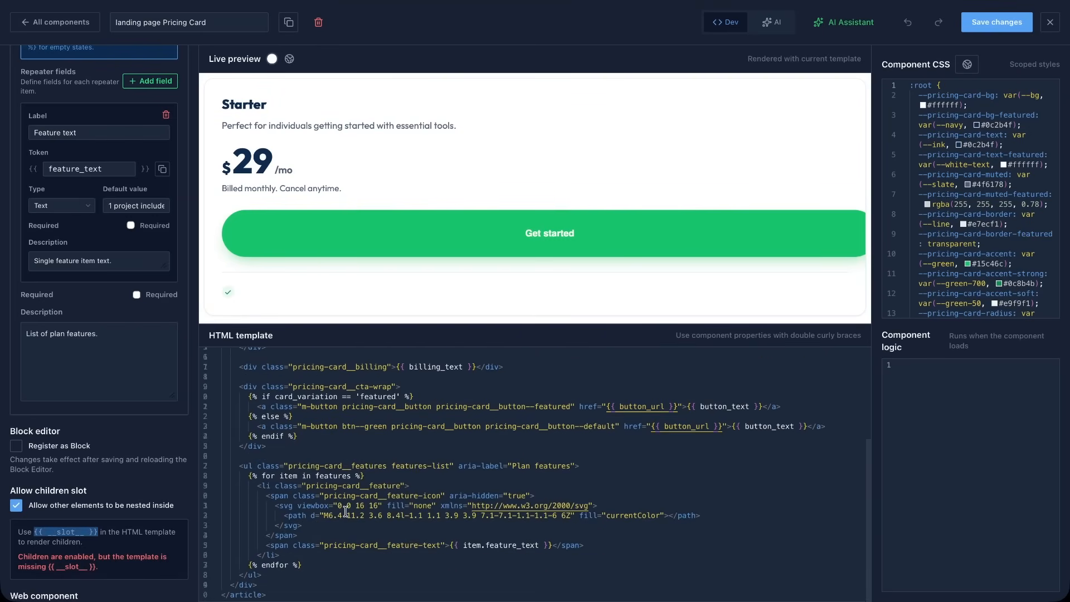
{"action": "left_click", "coordinate": [346, 512]}
{"action": "left_click", "coordinate": [270, 574]}
{"action": "key", "text": "Return"}
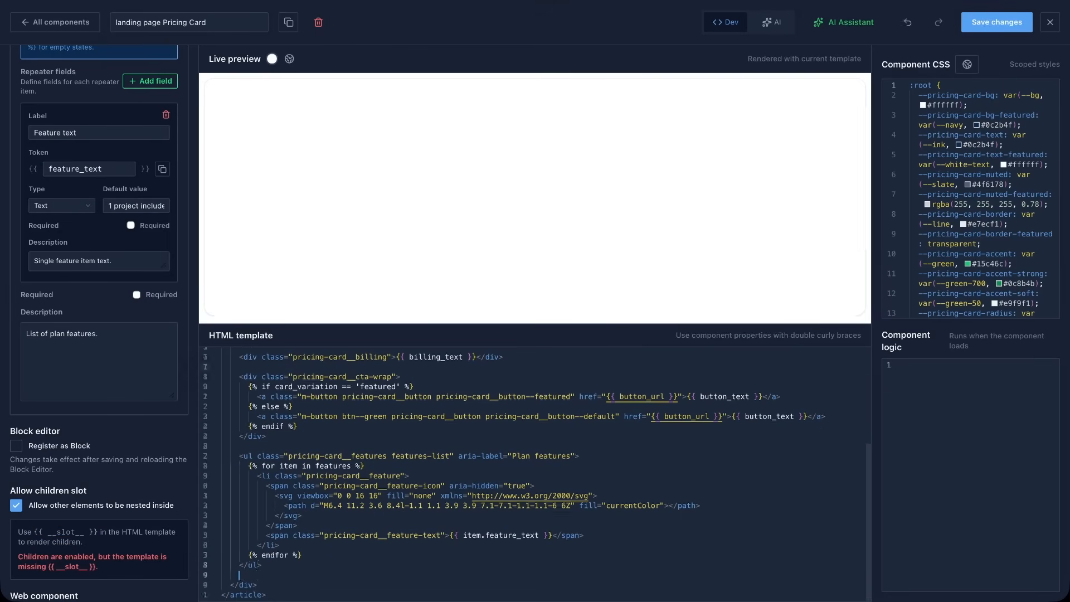
{"action": "type", "text": "<div class=\"pricing-card__slot\">   {{ __slot__ }} </div>"}
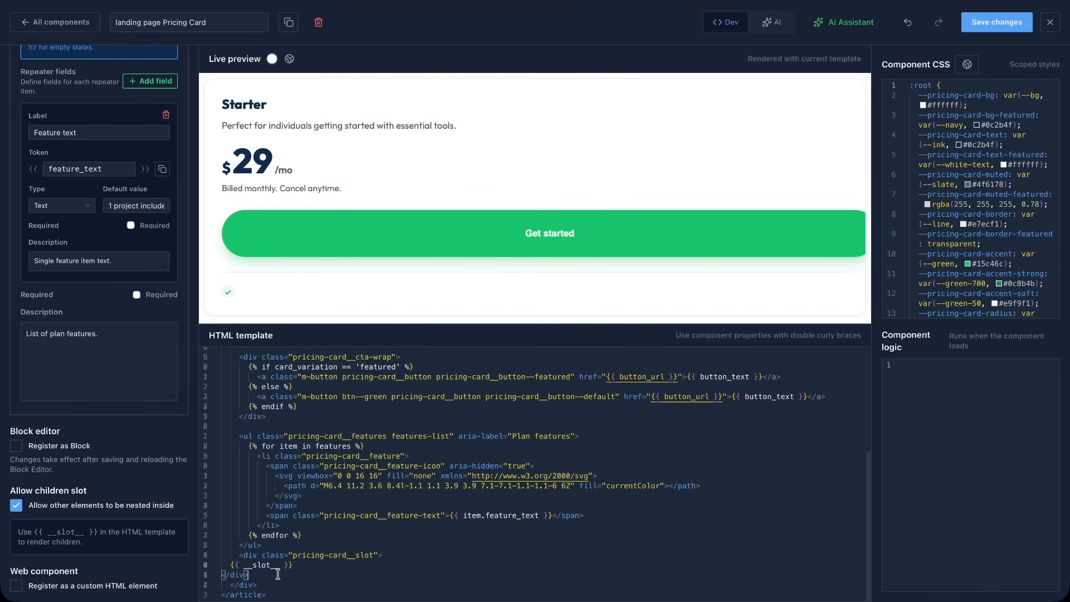
{"action": "left_click_drag", "start_coordinate": [242, 556], "coordinate": [307, 572]}
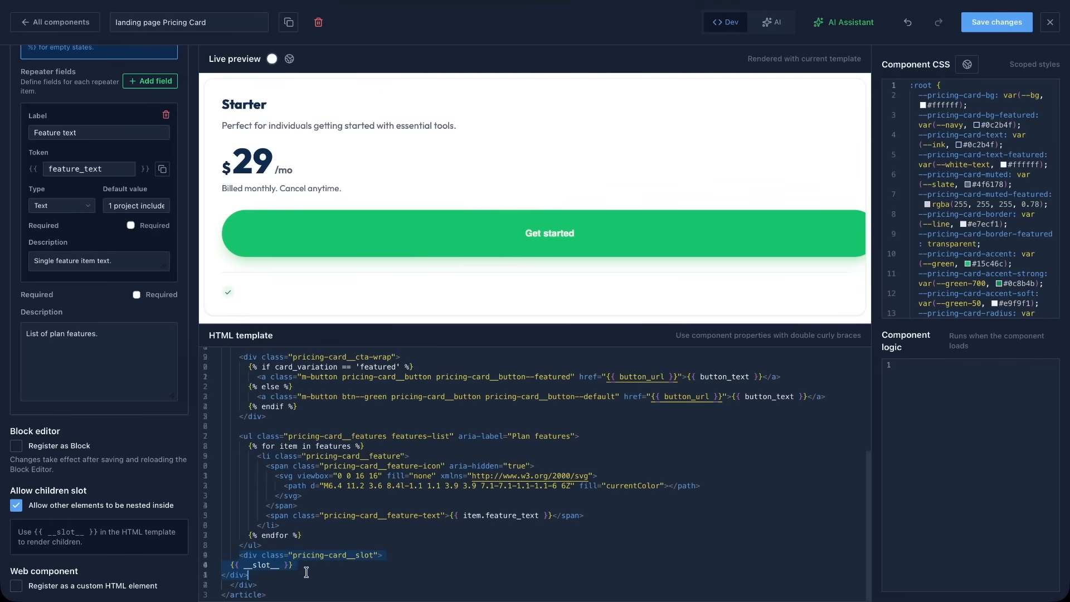
Append a .pricing-card__slot rule with 16px top and bottom margins to the component CSS and save the component.
{"action": "left_click", "coordinate": [953, 278]}
{"action": "key", "text": "super+Down"}
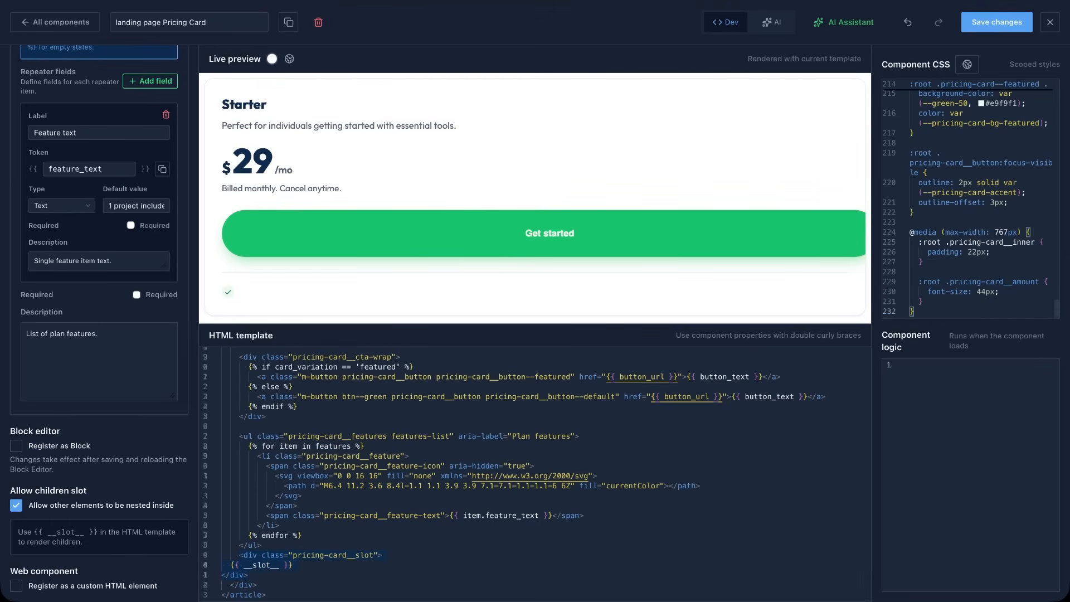
{"action": "key", "text": "Return"}
{"action": "type", "text": ".pricing-card__slot {   margin-top: 16px;   margin-bottom: 16px; }"}
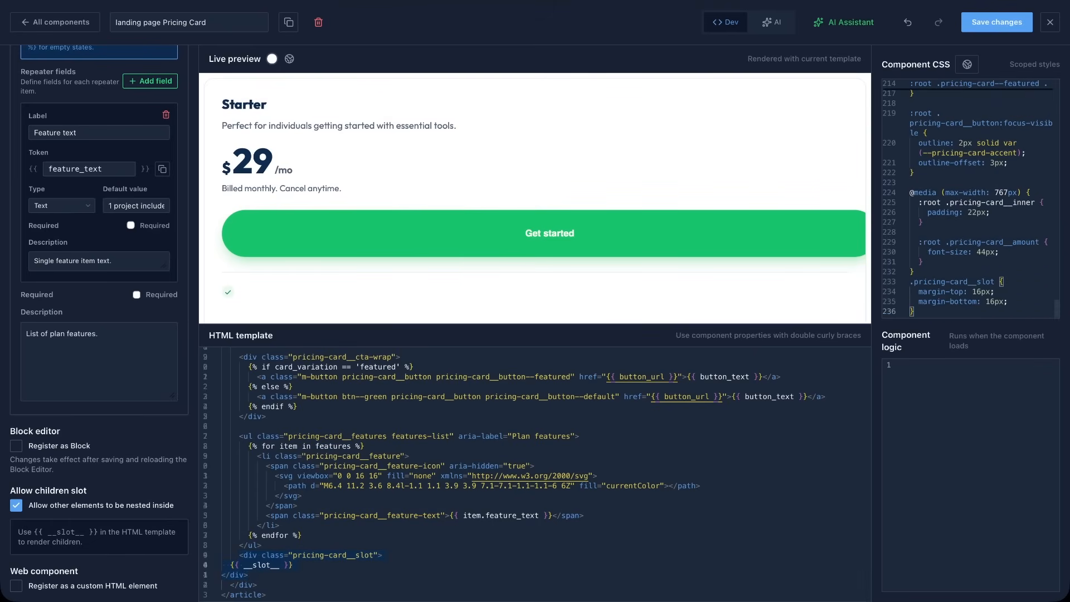
{"action": "key", "text": "shift+Up"}
{"action": "key", "text": "shift+Up"}
{"action": "key", "text": "shift+Up"}
{"action": "key", "text": "shift+Left"}
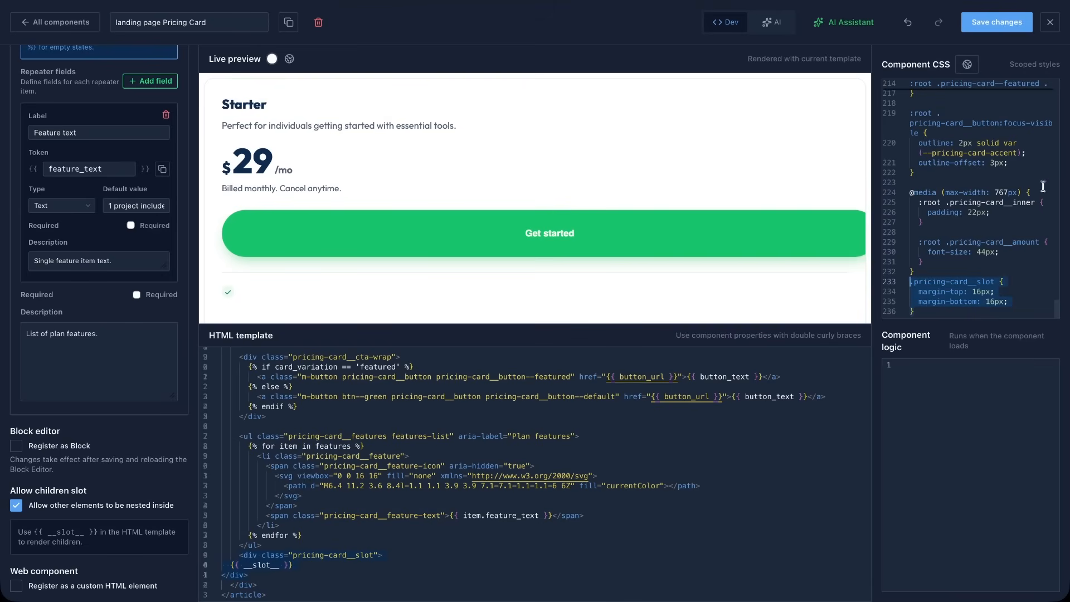
{"action": "left_click", "coordinate": [1010, 28]}
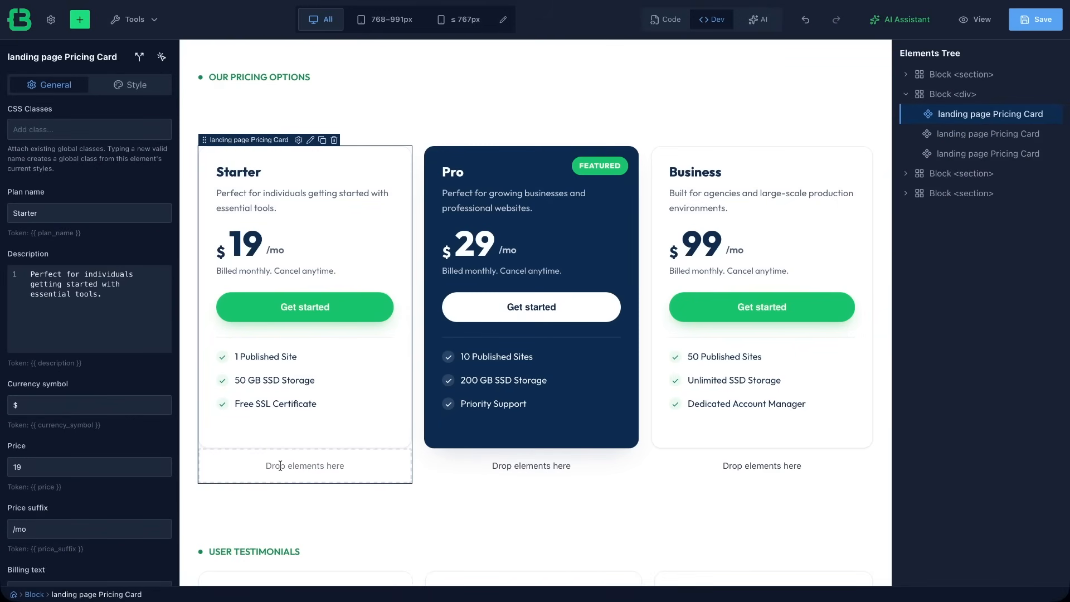
Place a Text element in the Starter pricing card's drop area and set its text to "Most popular choice".
{"action": "left_click", "coordinate": [81, 20]}
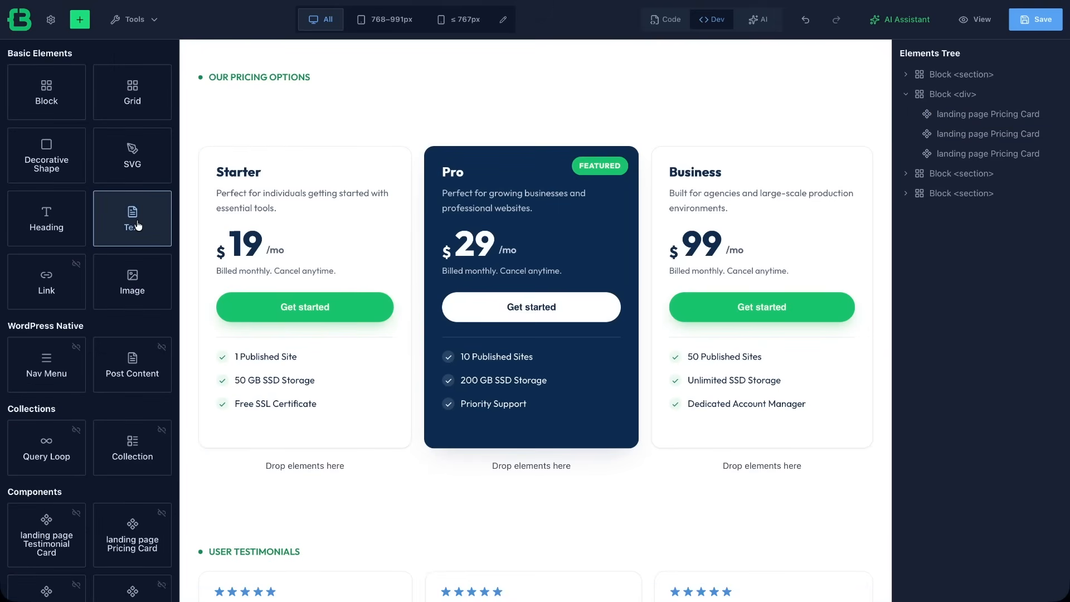
{"action": "left_click_drag", "start_coordinate": [134, 223], "coordinate": [303, 470]}
{"action": "left_click", "coordinate": [144, 246]}
{"action": "type", "text": "Most popular choice"}
Center-align the "Most popular choice" text and save the landing page.
{"action": "left_click", "coordinate": [130, 87]}
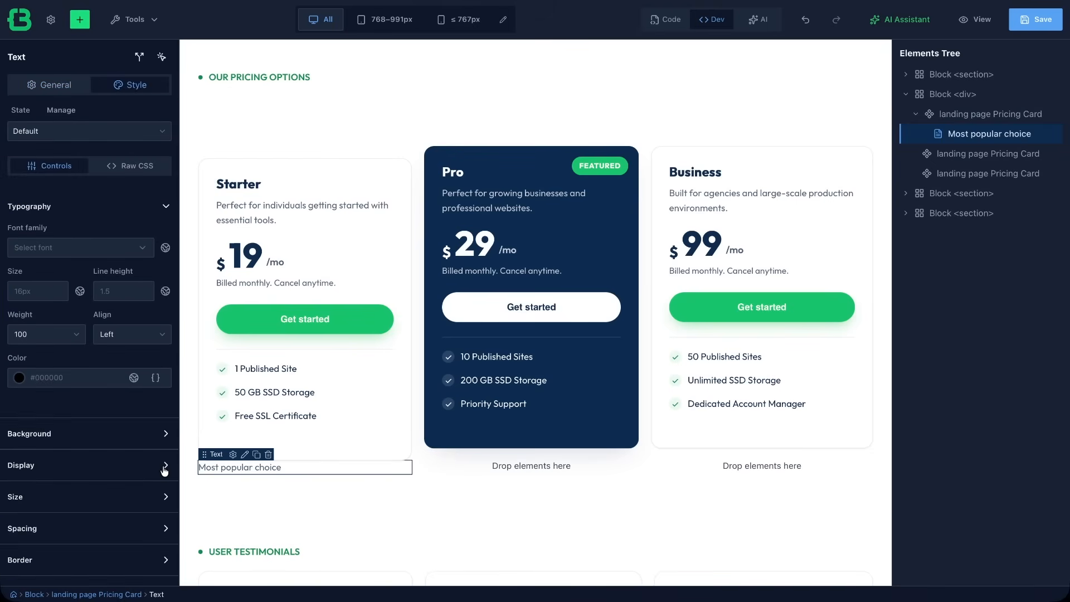
{"action": "left_click", "coordinate": [158, 337]}
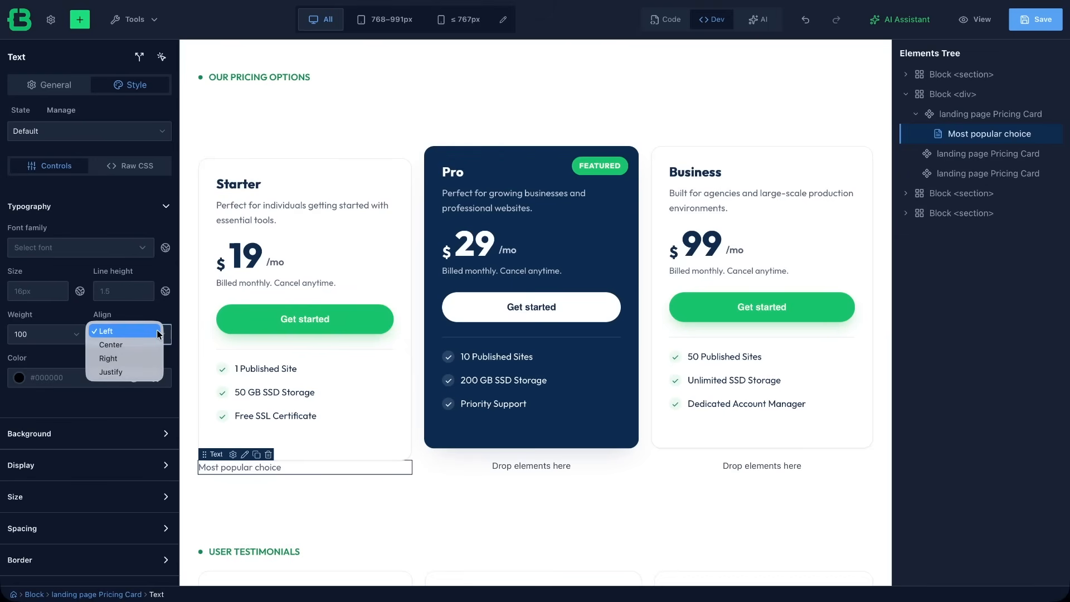
{"action": "left_click", "coordinate": [148, 345]}
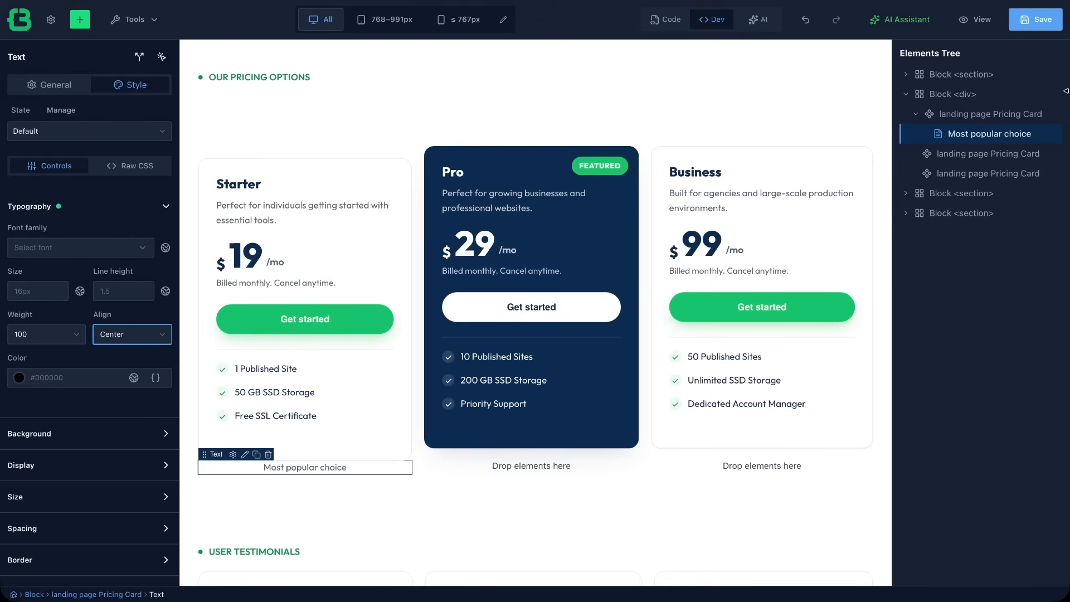
{"action": "left_click", "coordinate": [1055, 28]}
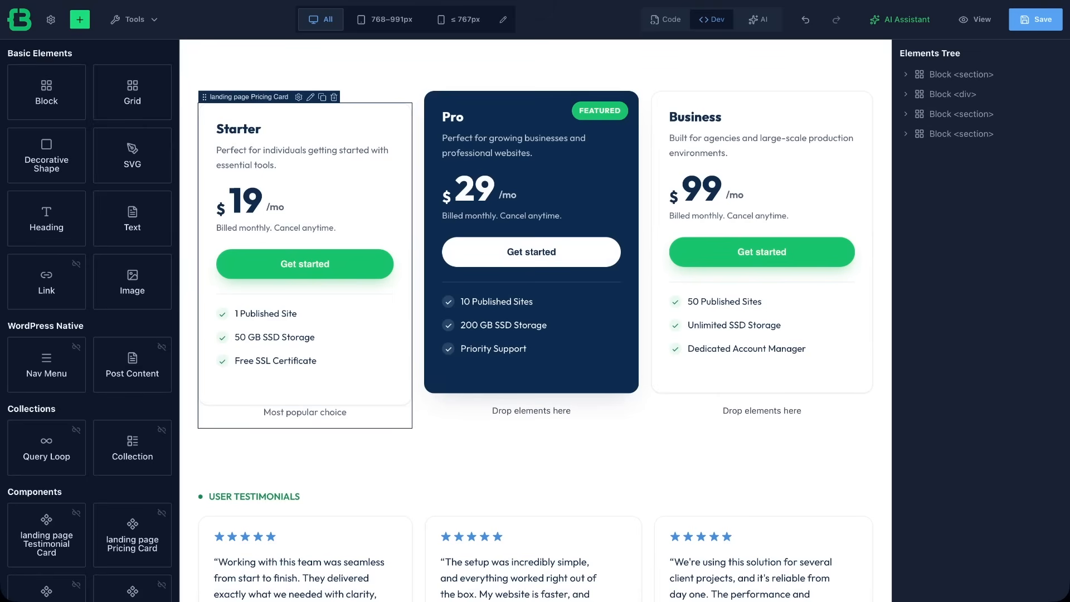
{"action": "scroll", "coordinate": [367, 329], "scroll_direction": "up", "scroll_amount": 2}
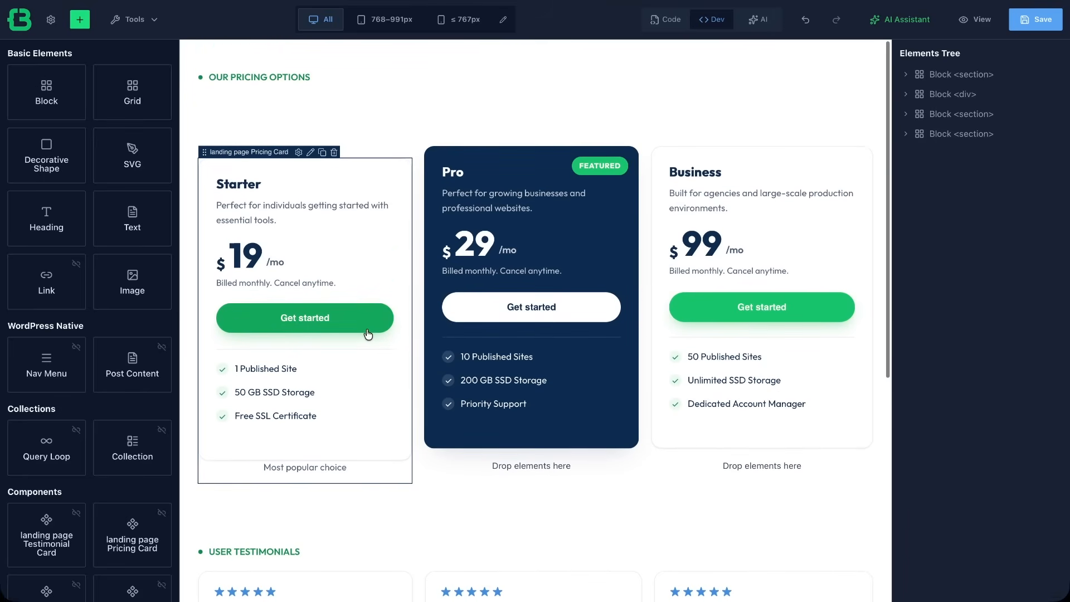
{"action": "scroll", "coordinate": [368, 335], "scroll_direction": "down", "scroll_amount": 5}
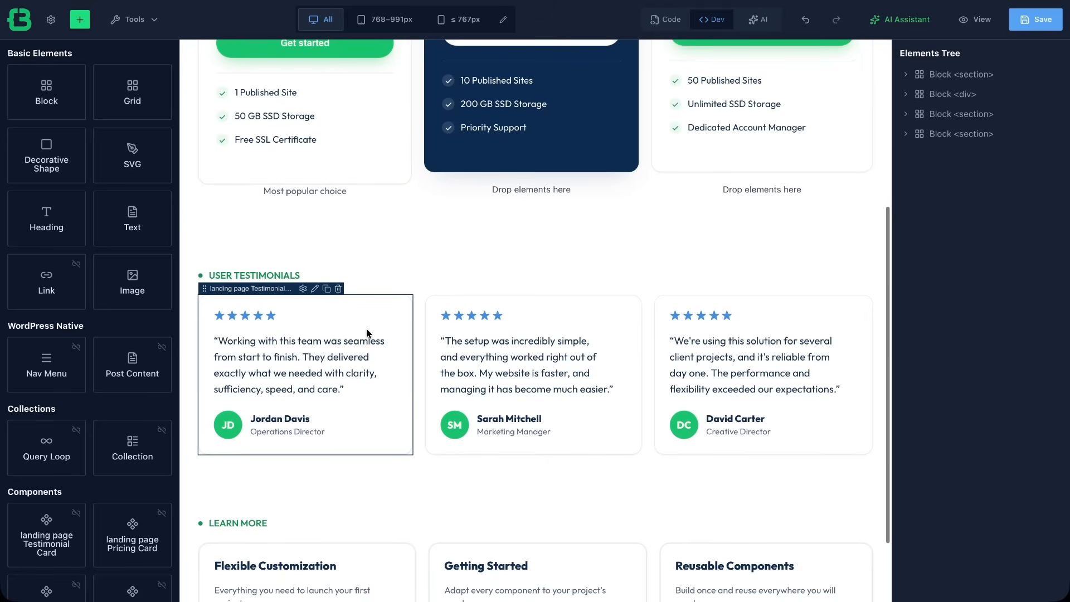
{"action": "scroll", "coordinate": [367, 334], "scroll_direction": "up", "scroll_amount": 2}
{"action": "scroll", "coordinate": [366, 333], "scroll_direction": "up", "scroll_amount": 4}
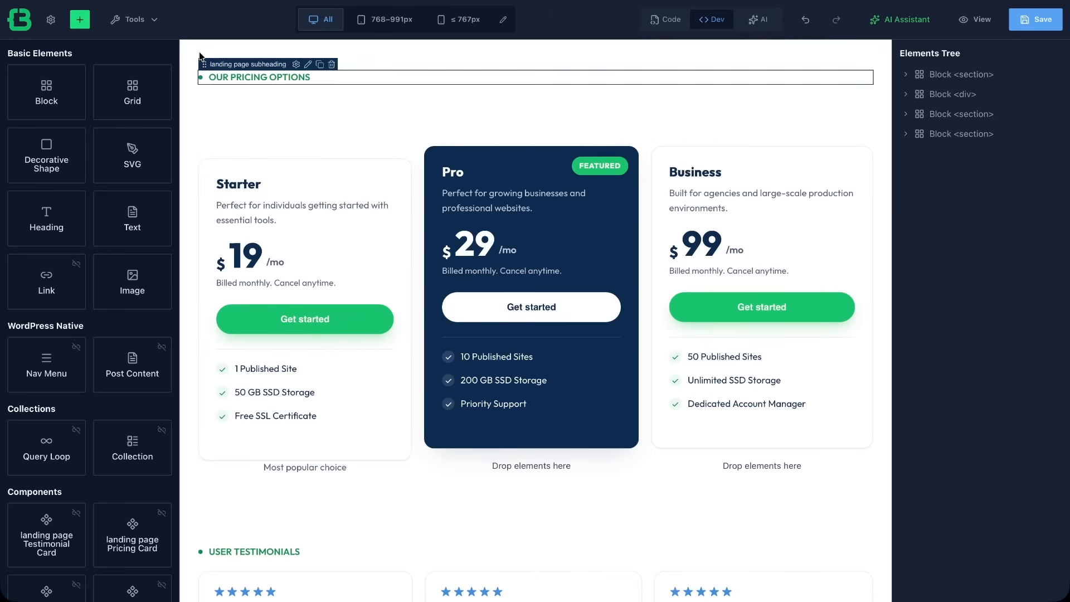
Open the "landing page subheading" component in the Component Builder and register it as a custom HTML element.
{"action": "left_click", "coordinate": [156, 21]}
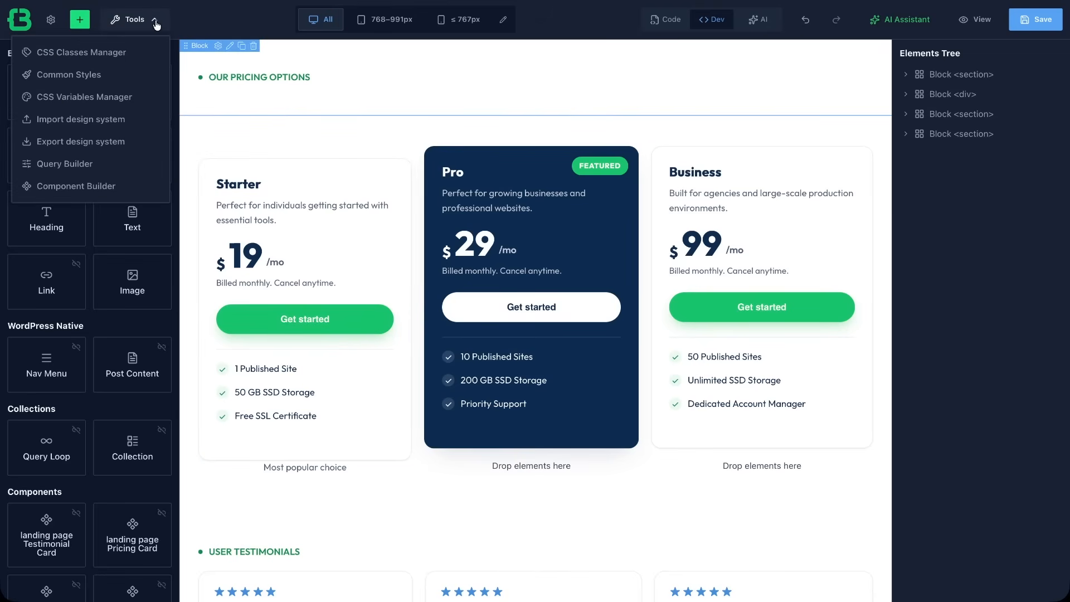
{"action": "left_click", "coordinate": [113, 187]}
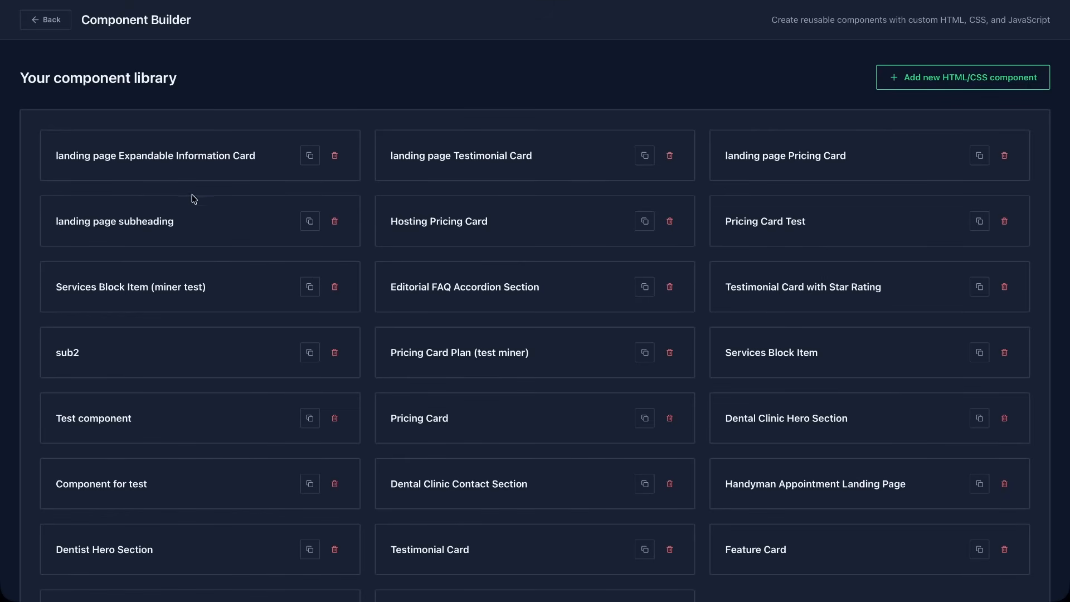
{"action": "left_click", "coordinate": [182, 228]}
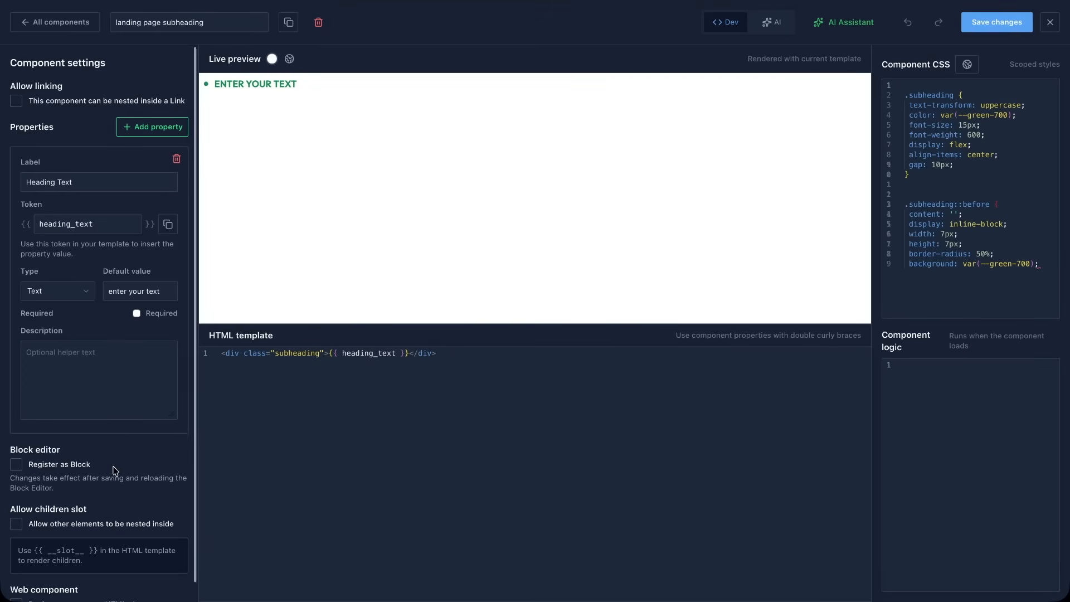
{"action": "scroll", "coordinate": [113, 470], "scroll_direction": "down", "scroll_amount": 1}
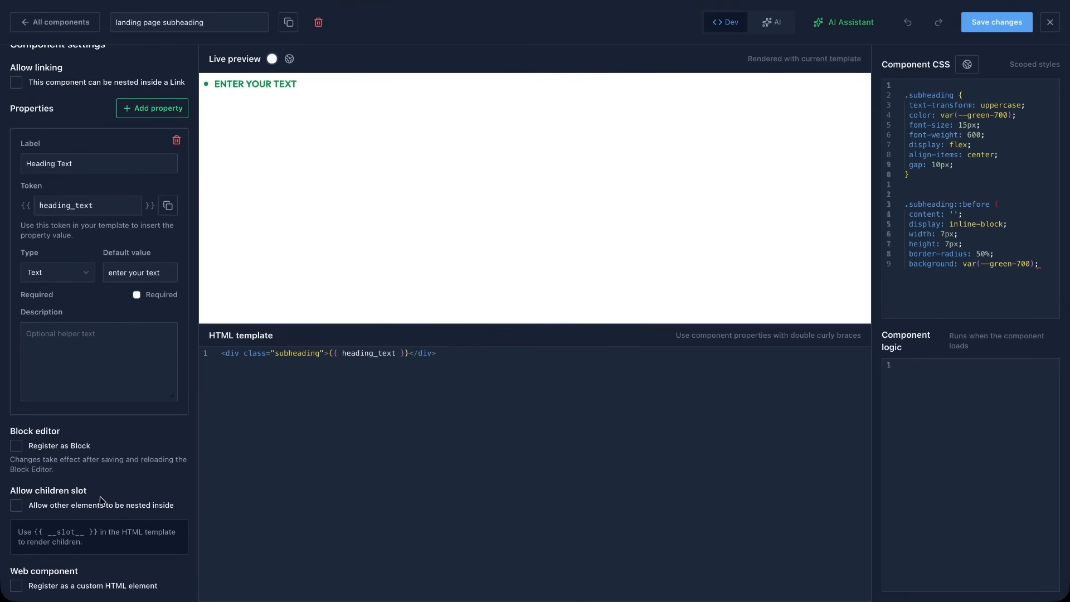
{"action": "left_click", "coordinate": [17, 587]}
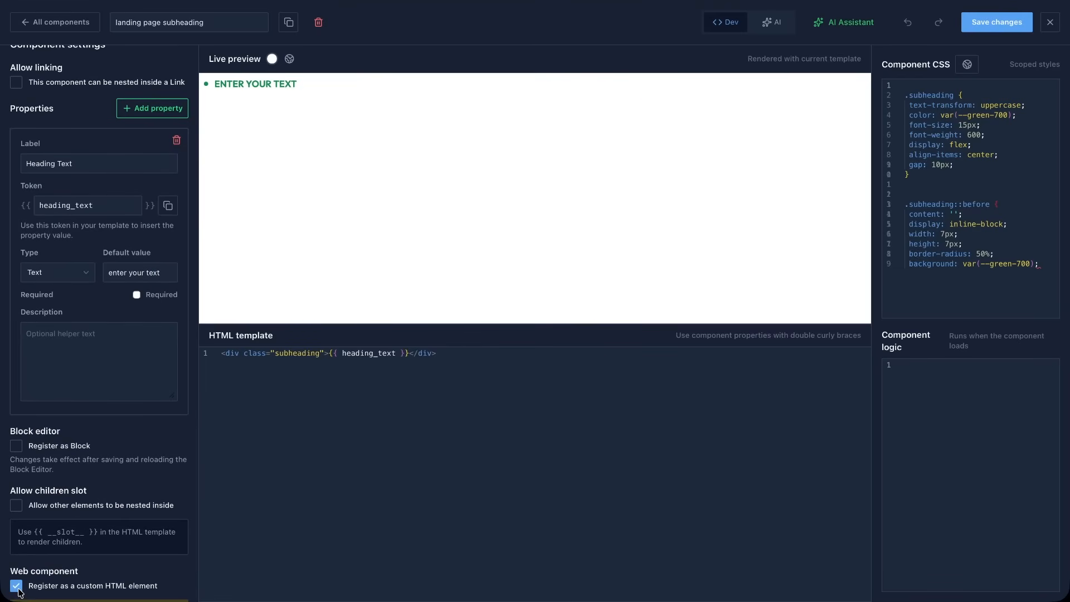
Set the subheading's component tag to "cb-subheading" and save the component.
{"action": "scroll", "coordinate": [18, 590], "scroll_direction": "down", "scroll_amount": 5}
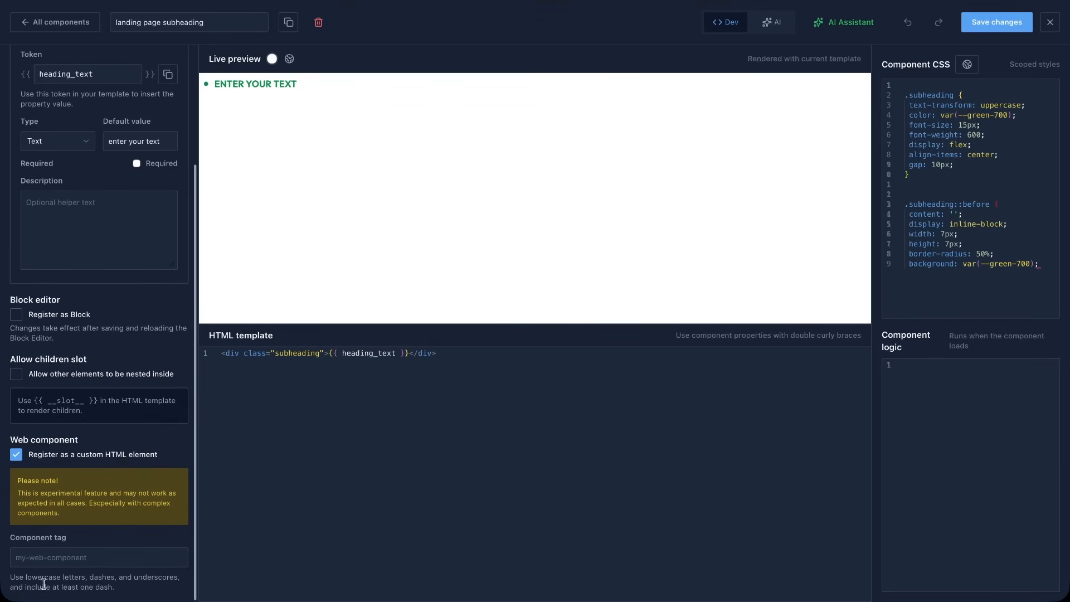
{"action": "left_click", "coordinate": [108, 559]}
{"action": "type", "text": "cb-subheading"}
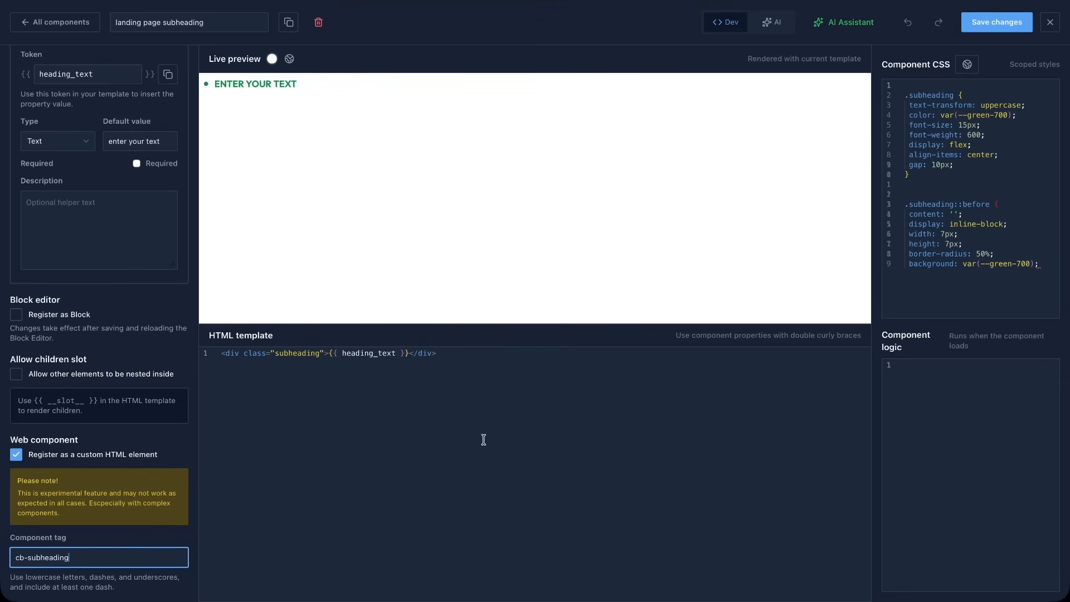
{"action": "left_click", "coordinate": [989, 29]}
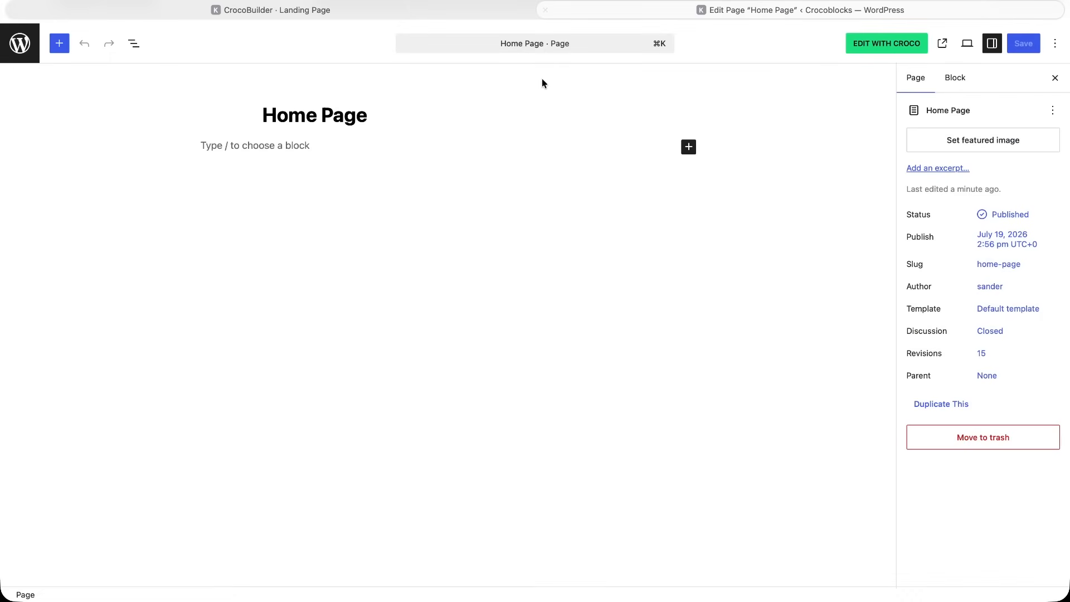
In the WordPress block editor, add a Custom HTML block to Home Page containing <cb-subheading heading_text="Built with CrocoBuilder"></cb-subheading>.
{"action": "left_click", "coordinate": [307, 146]}
{"action": "type", "text": "/"}
{"action": "key", "text": "Return"}
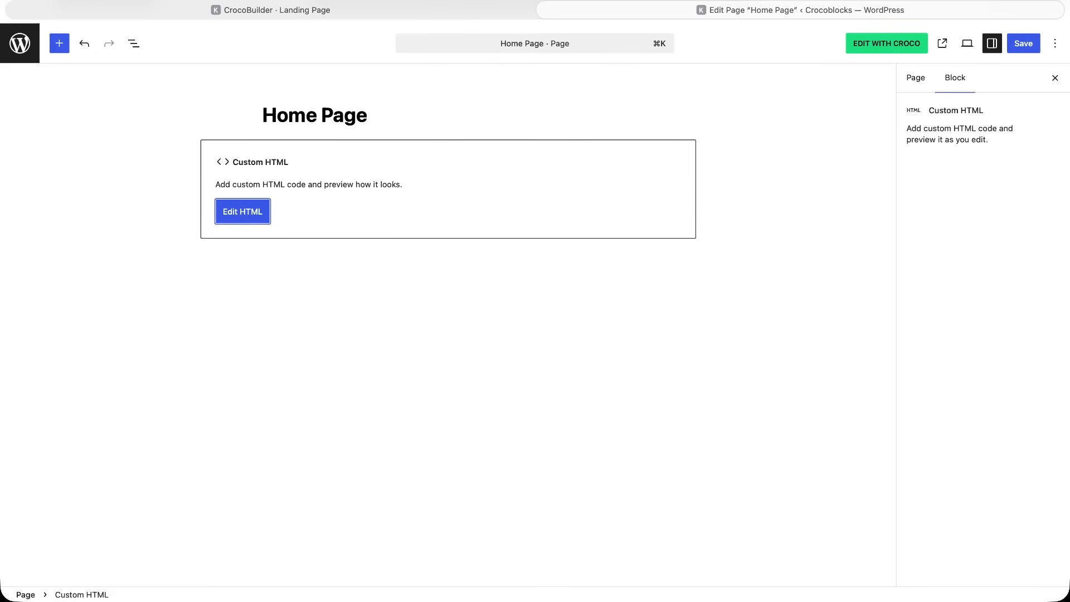
{"action": "left_click", "coordinate": [229, 213]}
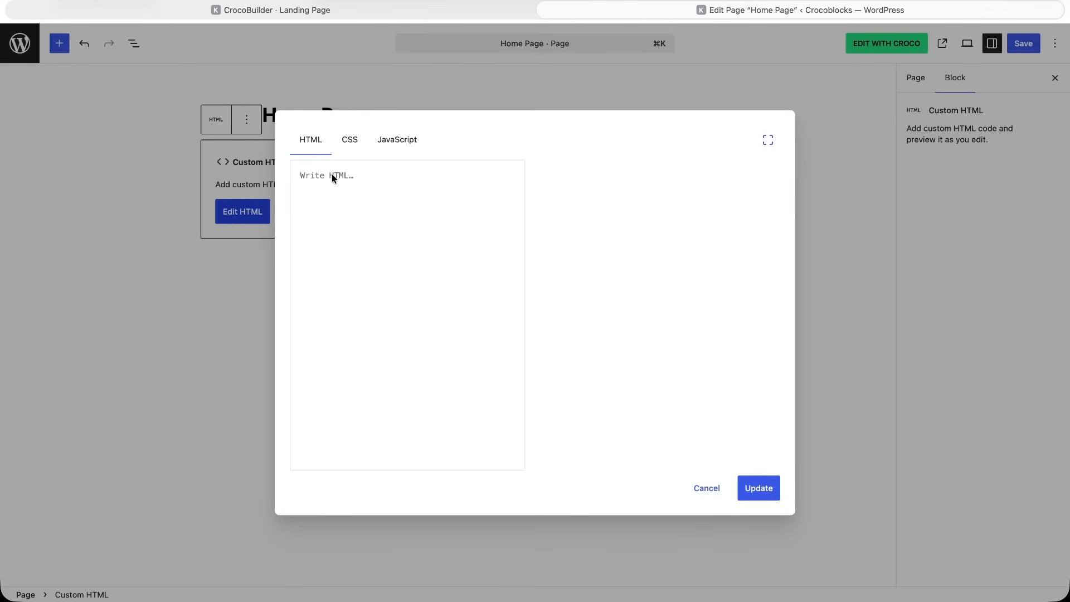
{"action": "type", "text": "<cb-subheading heading_text=\"Built with CrocoBuilder\"></cb-subheading>"}
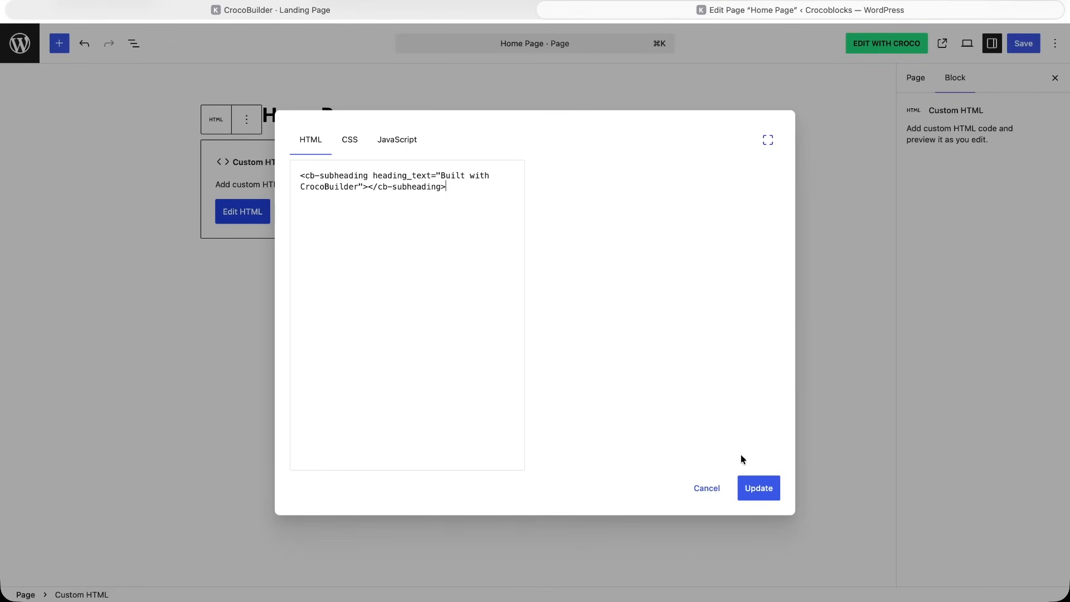
{"action": "left_click", "coordinate": [754, 488]}
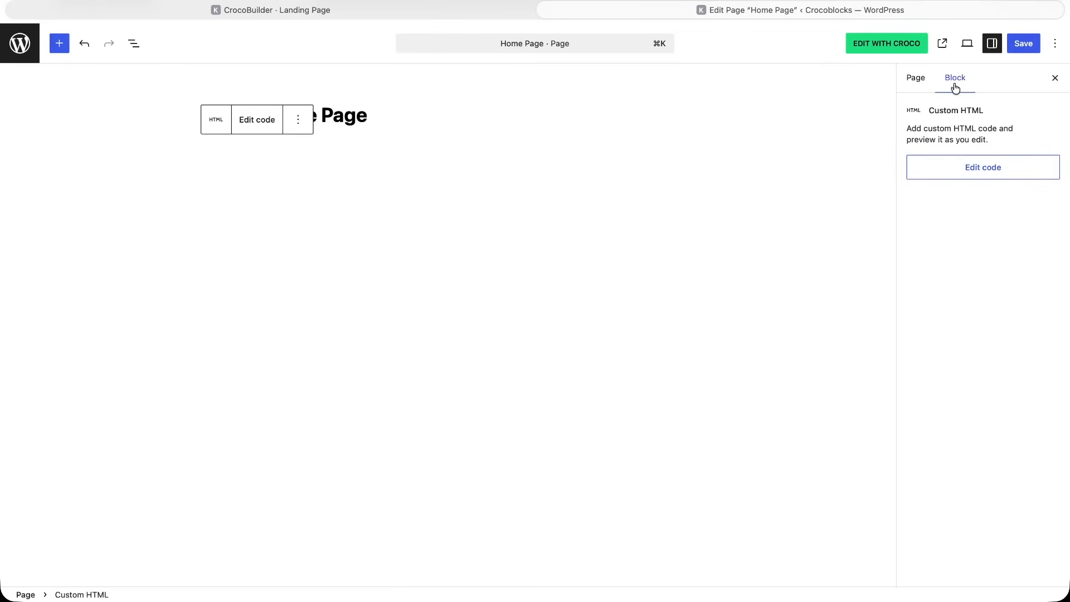
Save the Home Page and preview it in a new tab.
{"action": "left_click", "coordinate": [1018, 45]}
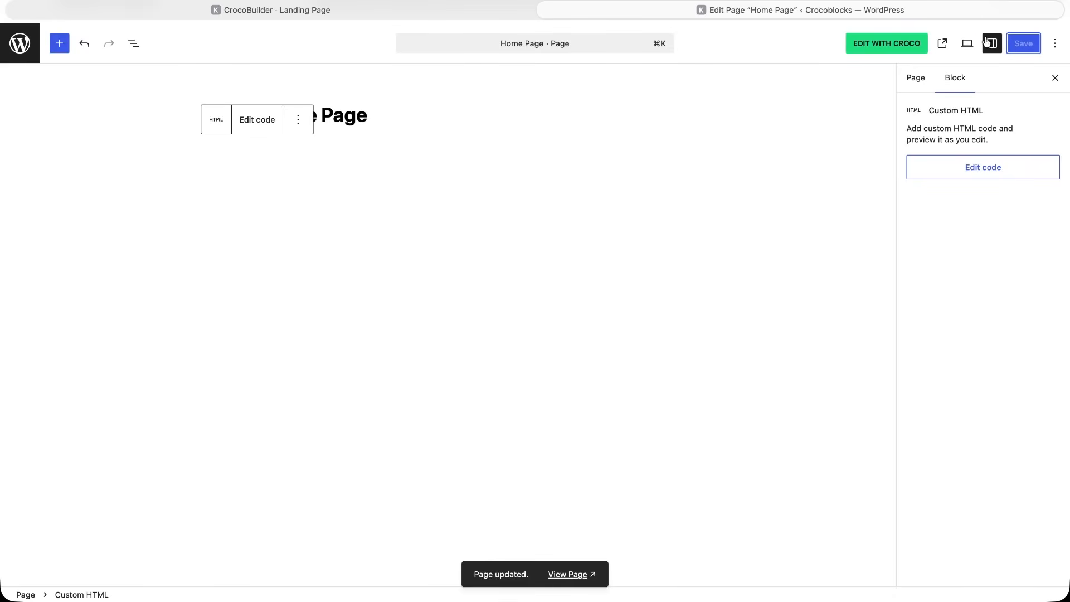
{"action": "left_click", "coordinate": [966, 46]}
{"action": "left_click", "coordinate": [877, 149]}
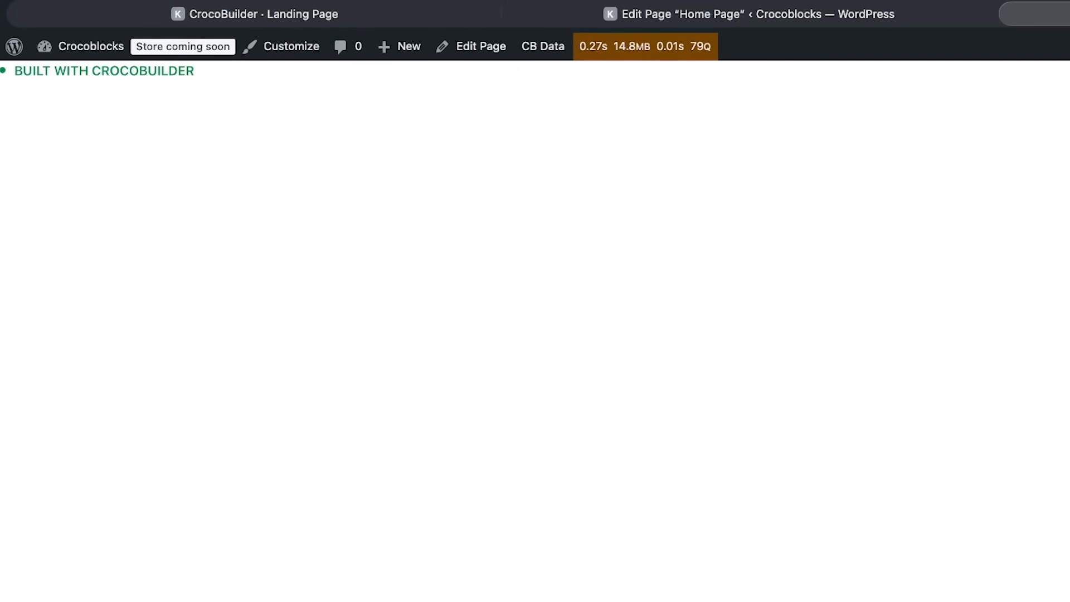
In Home Page's Custom HTML block, change the subheading's heading_text to "Simplified workflow", update the block and save the page.
{"action": "left_click", "coordinate": [758, 14]}
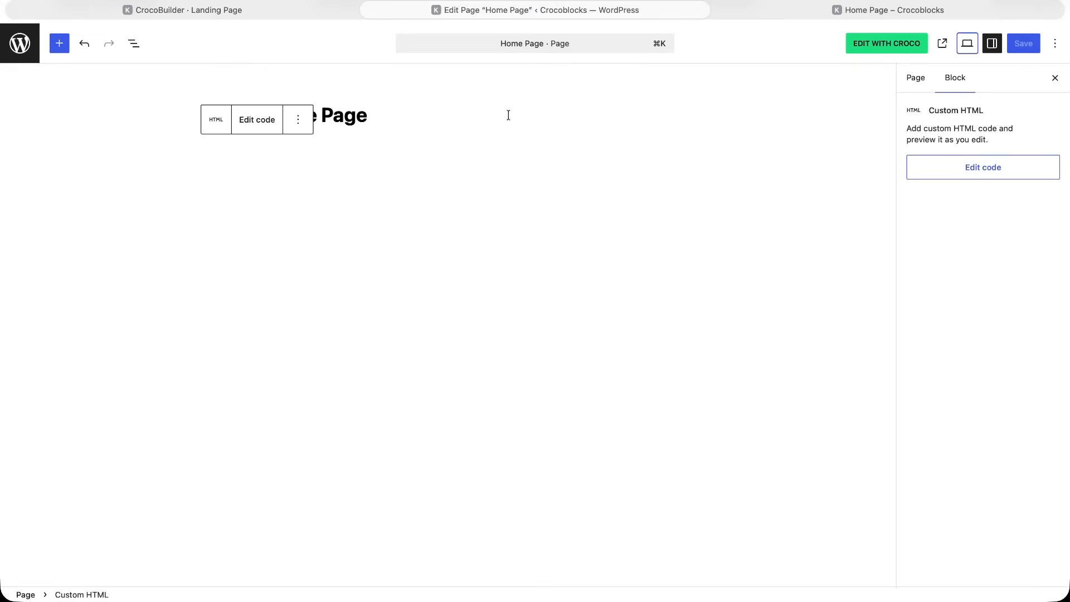
{"action": "left_click", "coordinate": [265, 124]}
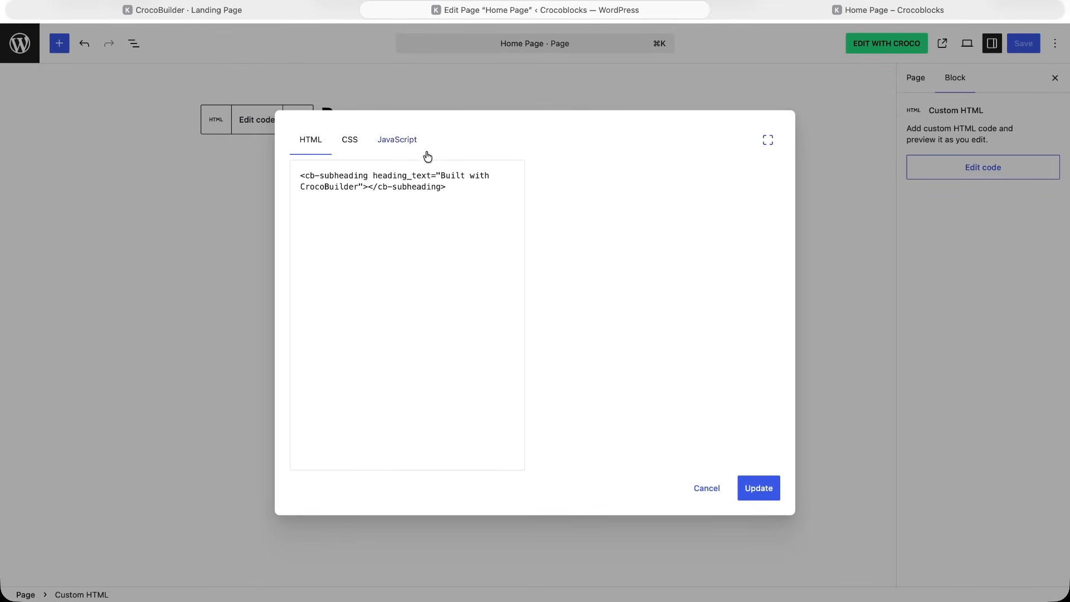
{"action": "left_click_drag", "start_coordinate": [440, 176], "coordinate": [359, 188]}
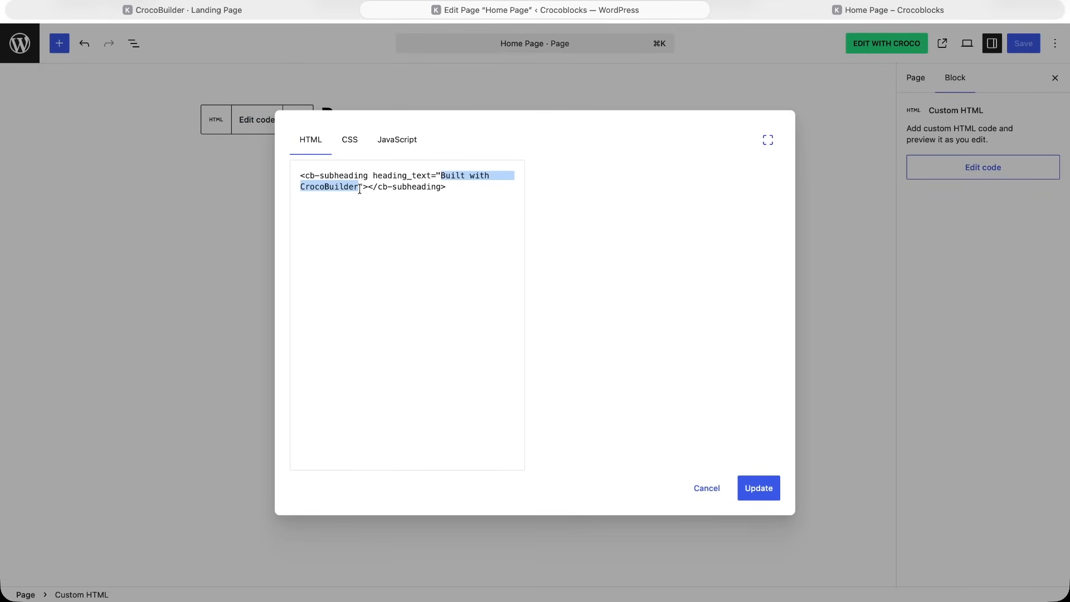
{"action": "type", "text": "Simplified workflow"}
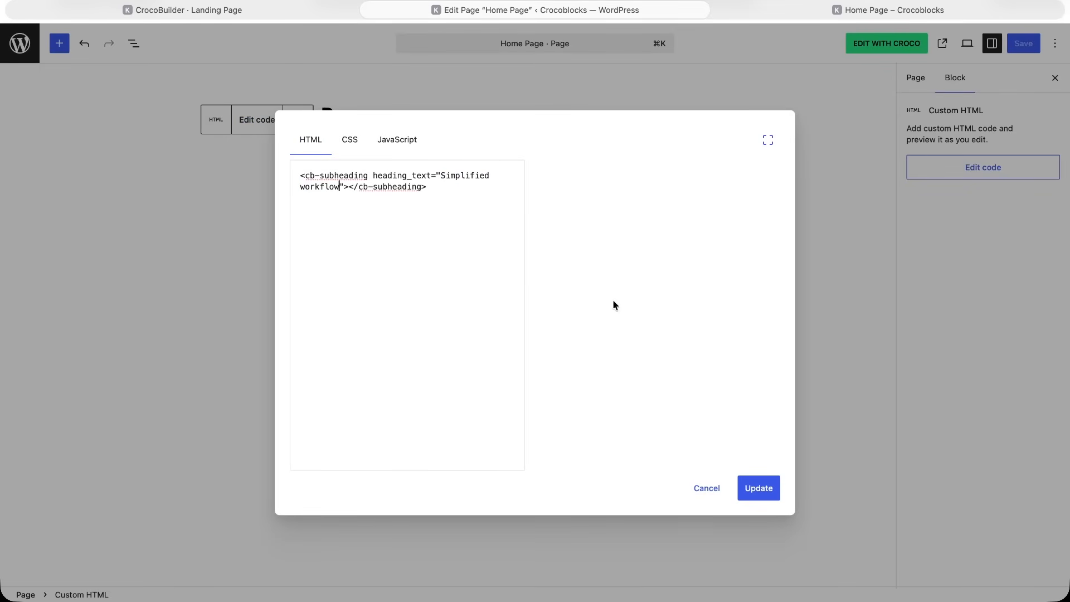
{"action": "left_click", "coordinate": [759, 489]}
{"action": "left_click", "coordinate": [1022, 47]}
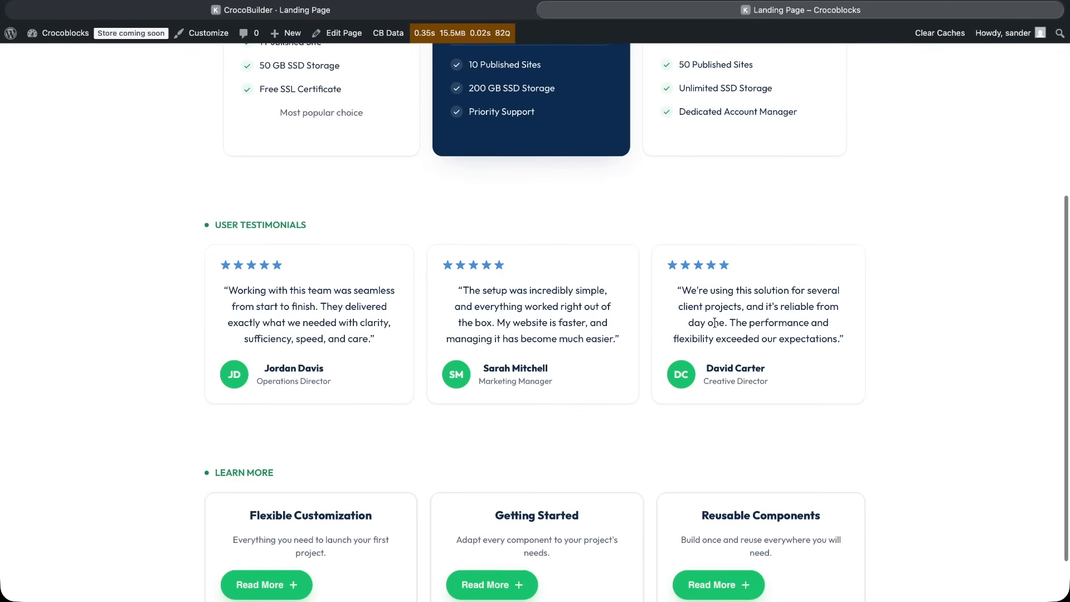
Review the published landing page and test expanding and collapsing the three Learn More cards.
{"action": "scroll", "coordinate": [736, 353], "scroll_direction": "up", "scroll_amount": 5}
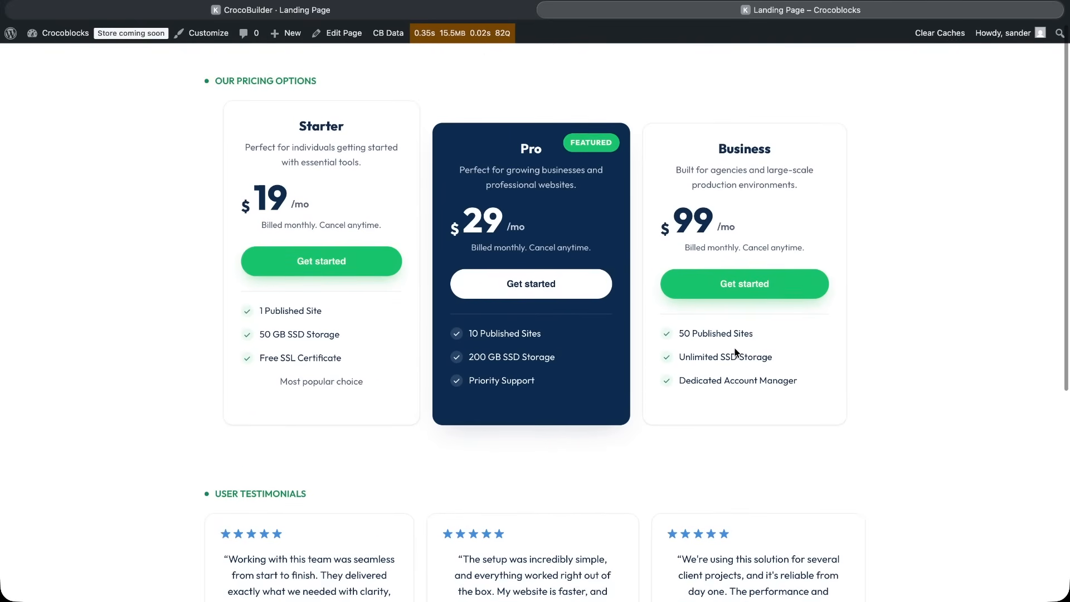
{"action": "scroll", "coordinate": [736, 353], "scroll_direction": "down", "scroll_amount": 5}
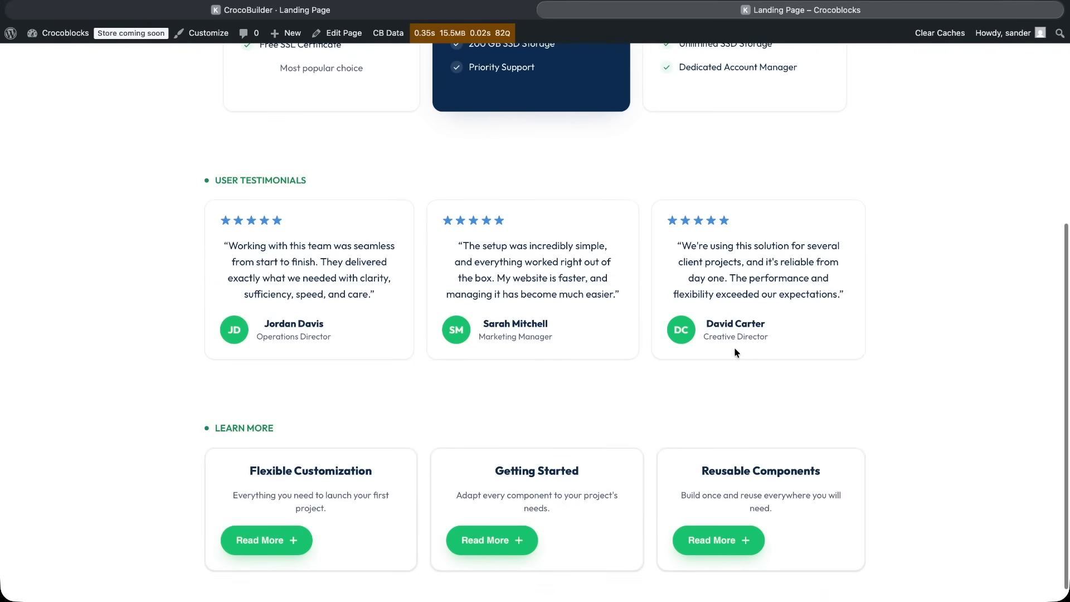
{"action": "left_click", "coordinate": [294, 540]}
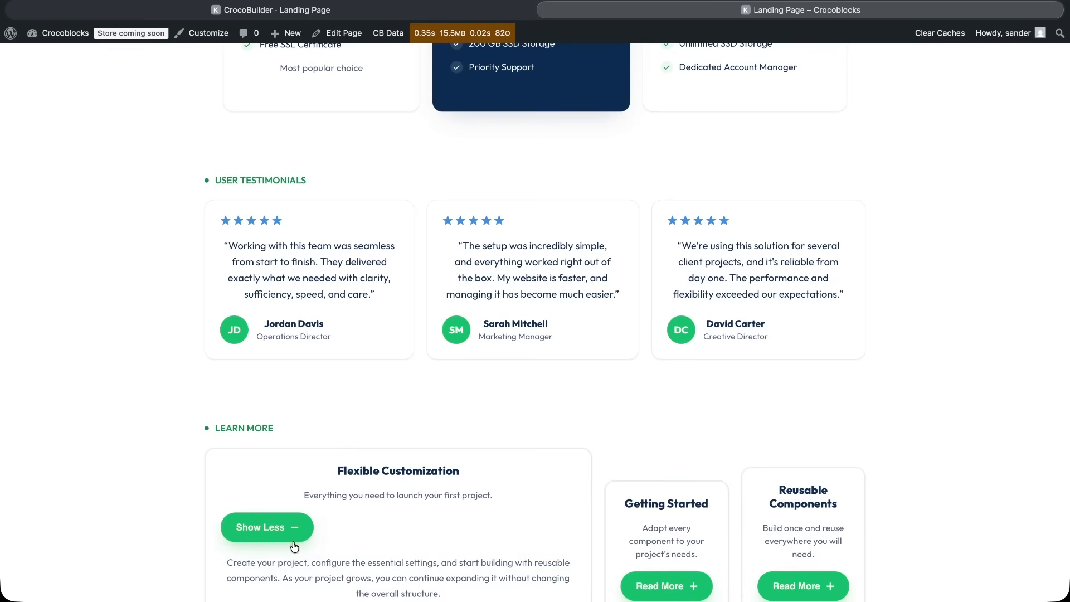
{"action": "scroll", "coordinate": [293, 543], "scroll_direction": "down", "scroll_amount": 1}
{"action": "left_click", "coordinate": [648, 540]}
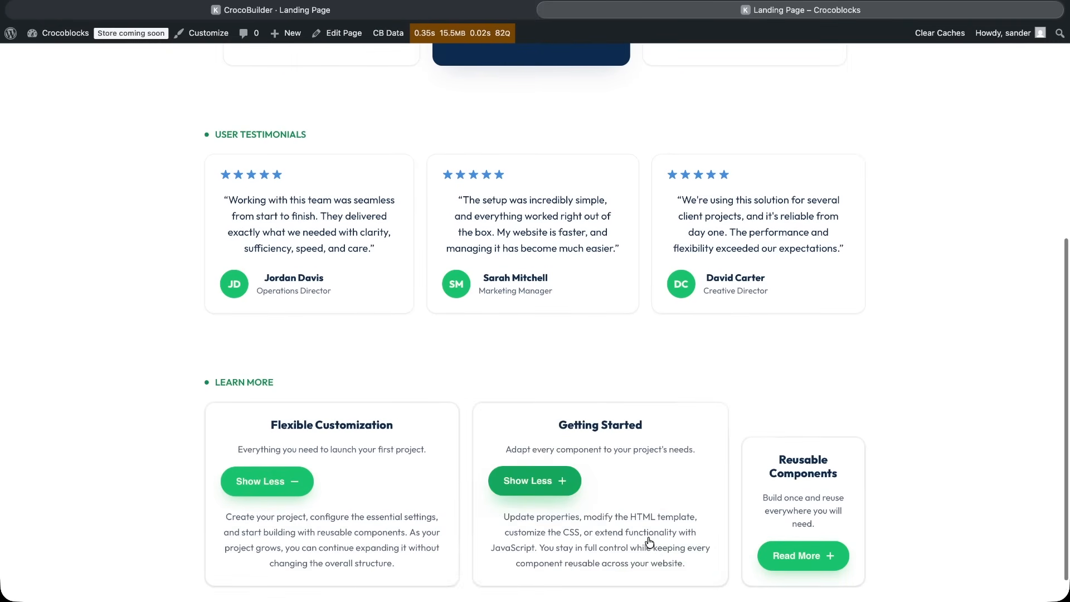
{"action": "left_click", "coordinate": [779, 553]}
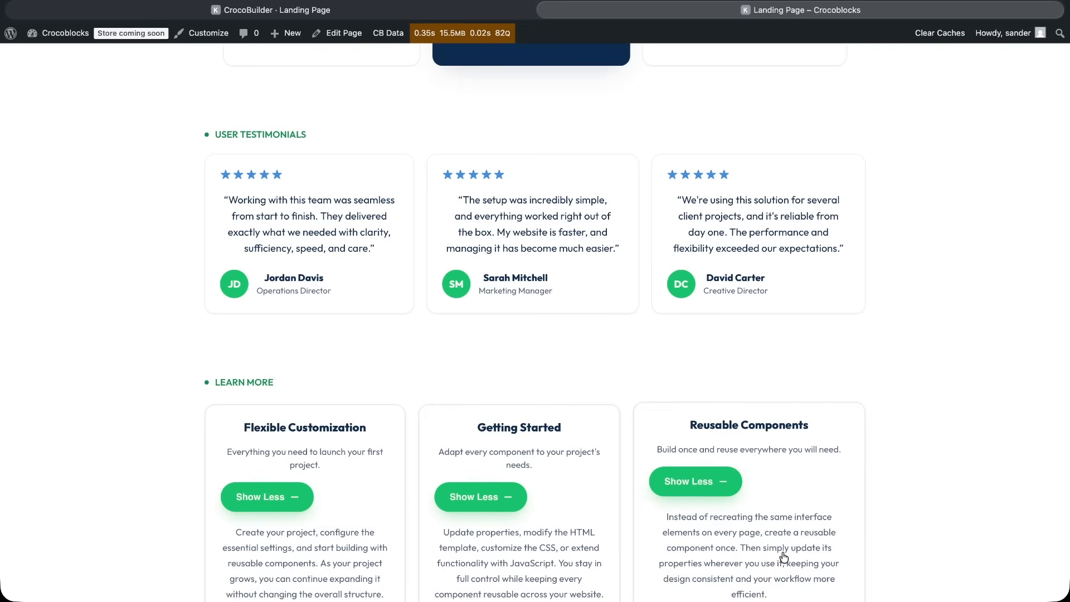
{"action": "left_click", "coordinate": [707, 482]}
{"action": "left_click", "coordinate": [528, 482]}
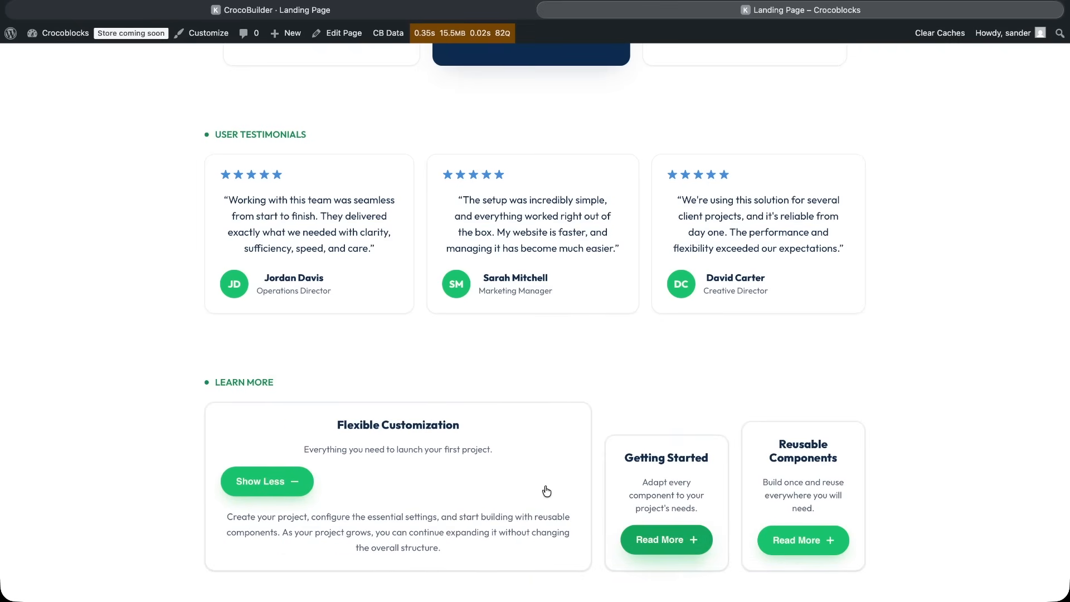
{"action": "left_click", "coordinate": [287, 482]}
In the Expandable Information Card component, send the AI Assistant the prompt "when the card opens after a button it expends downwards, not sideways".
{"action": "key", "text": "ctrl+shift+Tab"}
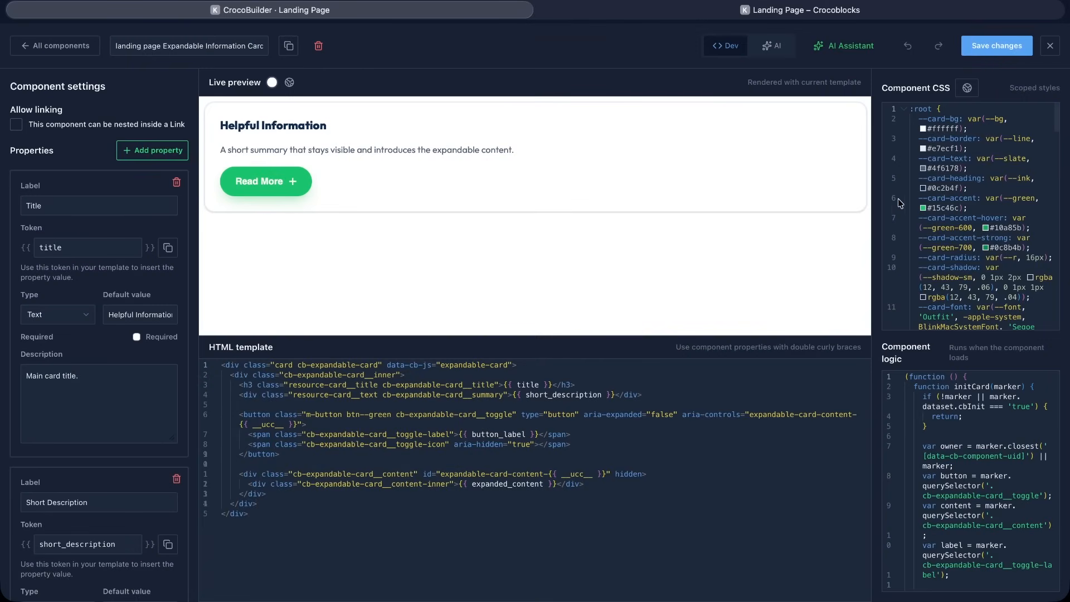
{"action": "left_click", "coordinate": [844, 46]}
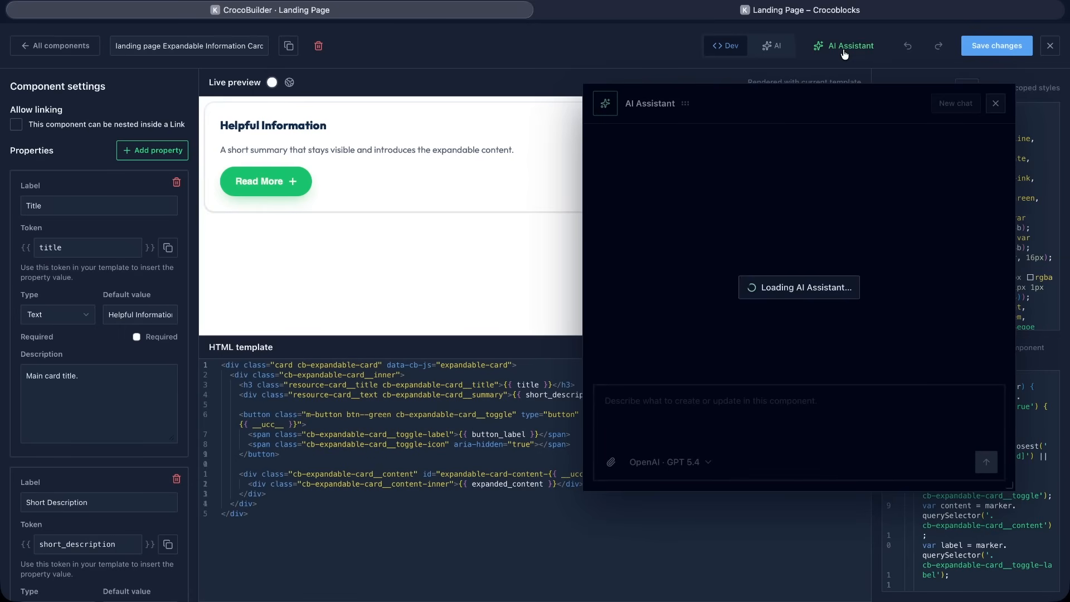
{"action": "left_click", "coordinate": [758, 406]}
{"action": "type", "text": "when the card opens after a button it expends downwards, not sideways"}
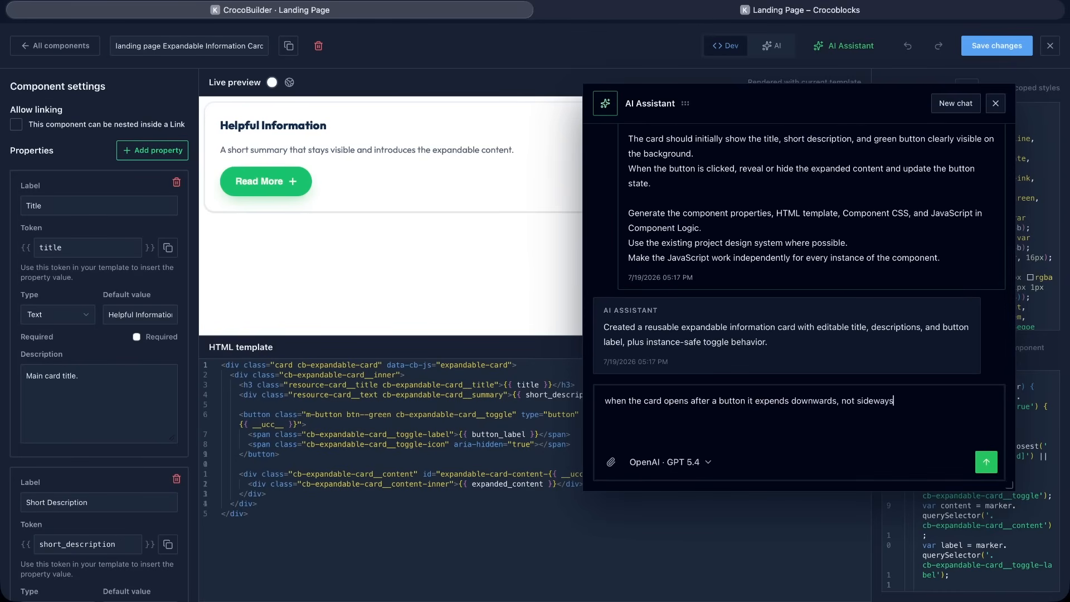
{"action": "left_click", "coordinate": [985, 463]}
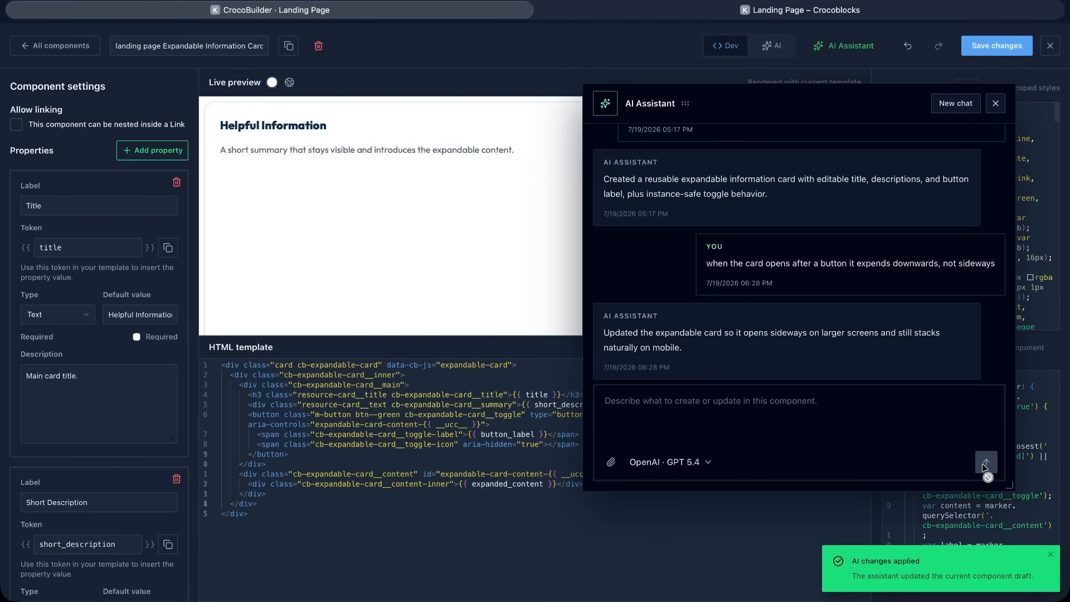
Check how the Learn More cards expand and collapse on the landing page, and review the sections above them.
{"action": "left_click", "coordinate": [826, 13]}
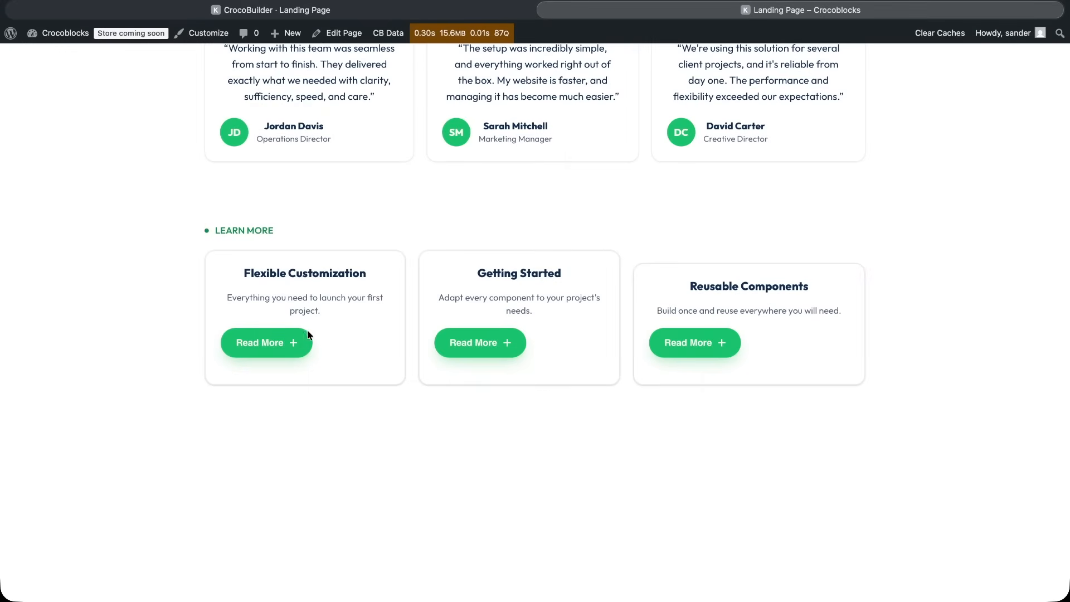
{"action": "left_click", "coordinate": [295, 344]}
{"action": "left_click", "coordinate": [295, 344]}
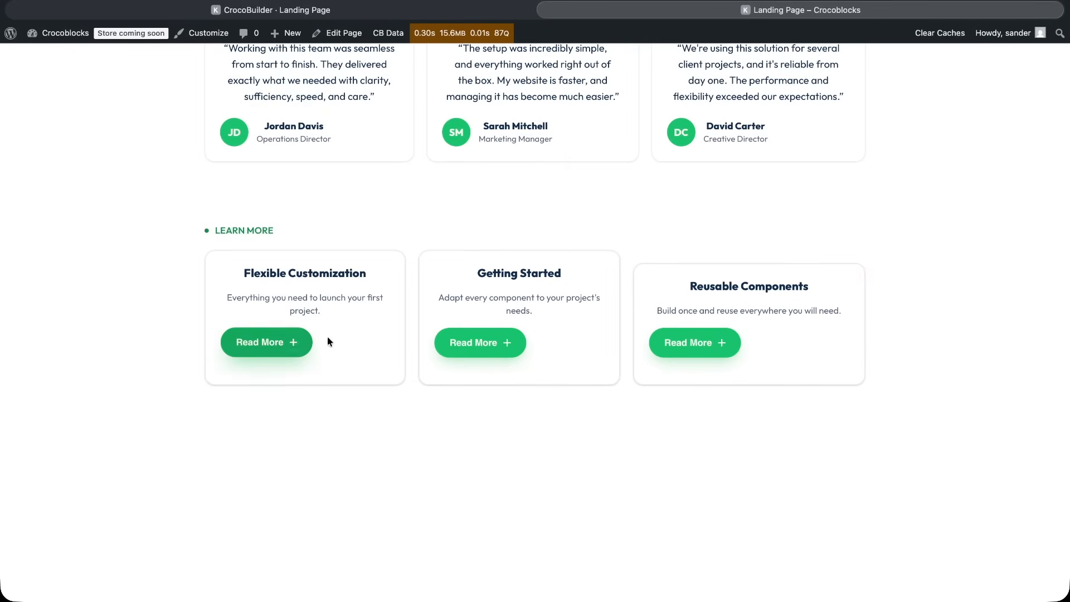
{"action": "left_click", "coordinate": [517, 342]}
{"action": "left_click", "coordinate": [519, 343]}
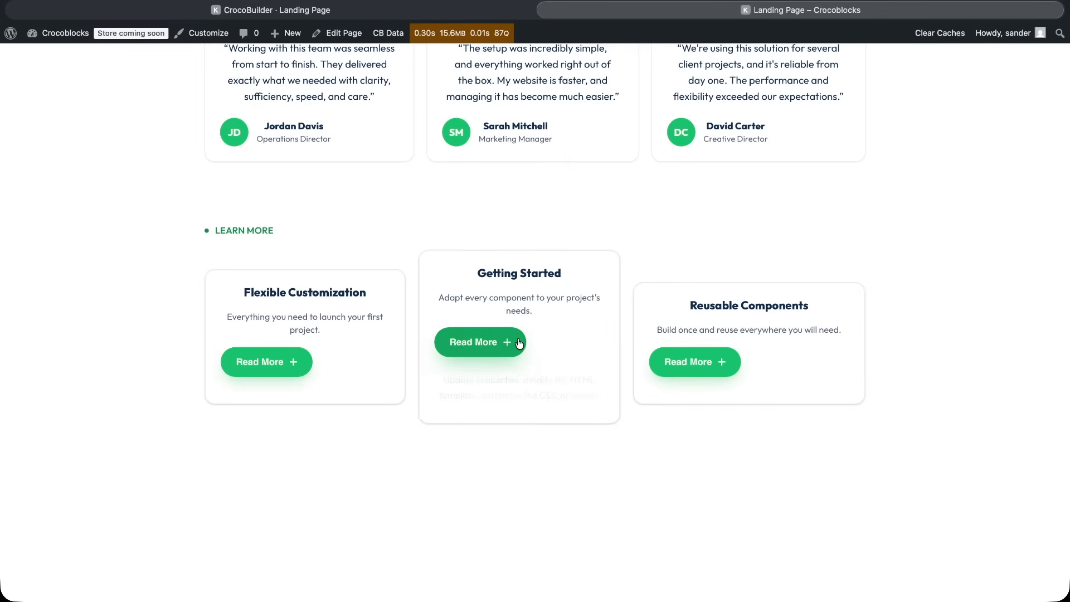
{"action": "left_click", "coordinate": [727, 348]}
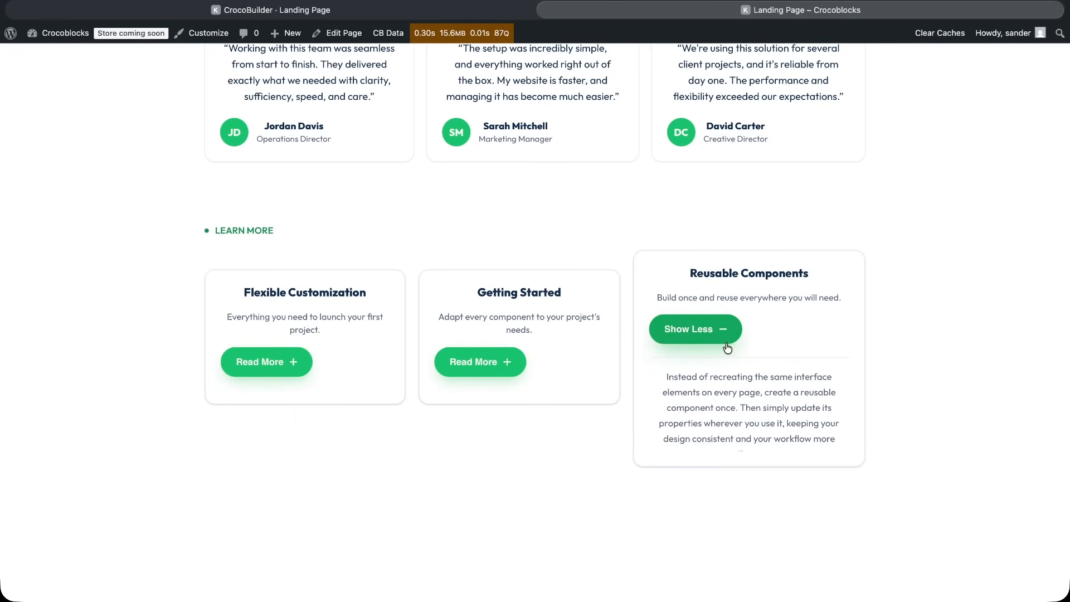
{"action": "left_click", "coordinate": [505, 362]}
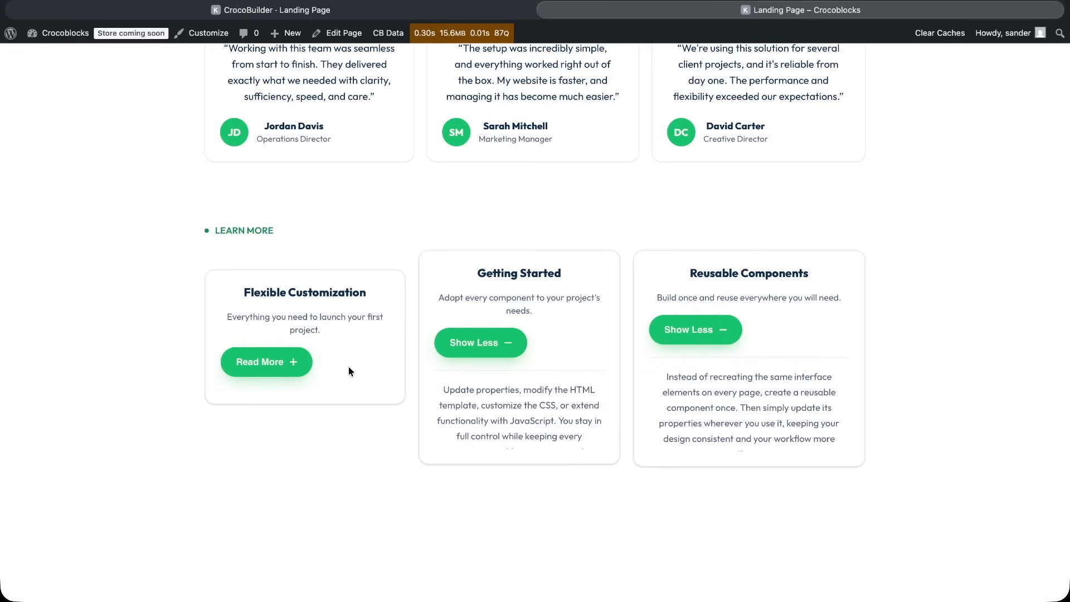
{"action": "left_click", "coordinate": [288, 363]}
{"action": "scroll", "coordinate": [290, 368], "scroll_direction": "up", "scroll_amount": 5}
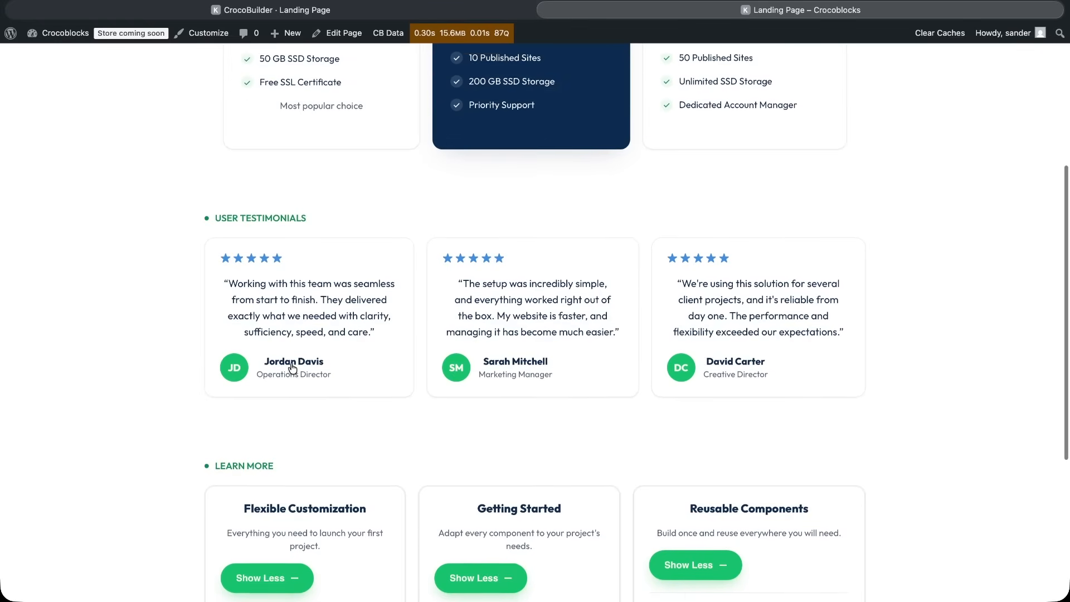
{"action": "scroll", "coordinate": [292, 367], "scroll_direction": "up", "scroll_amount": 5}
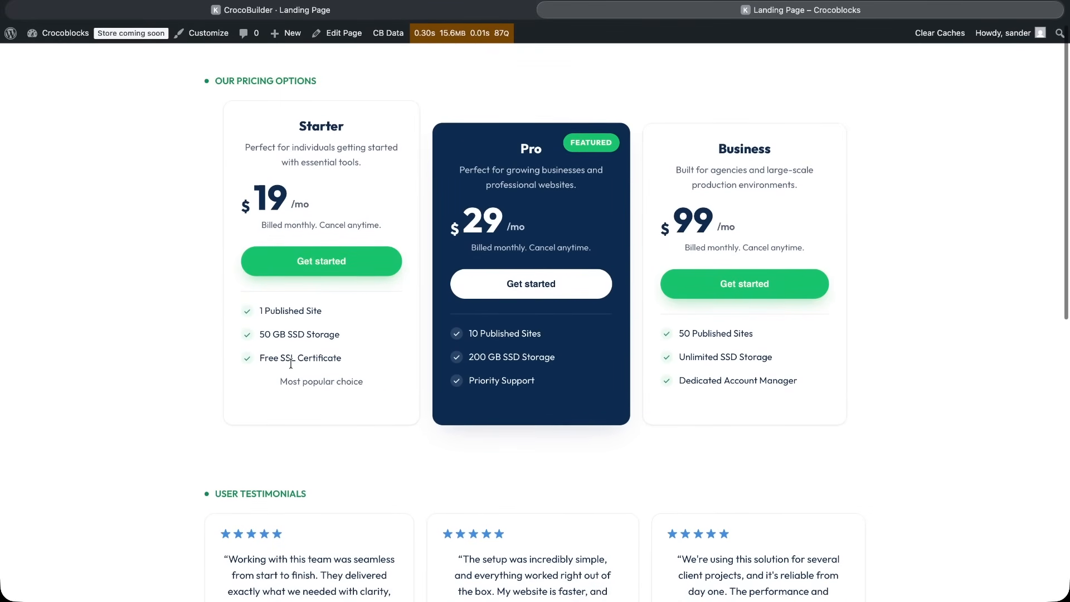